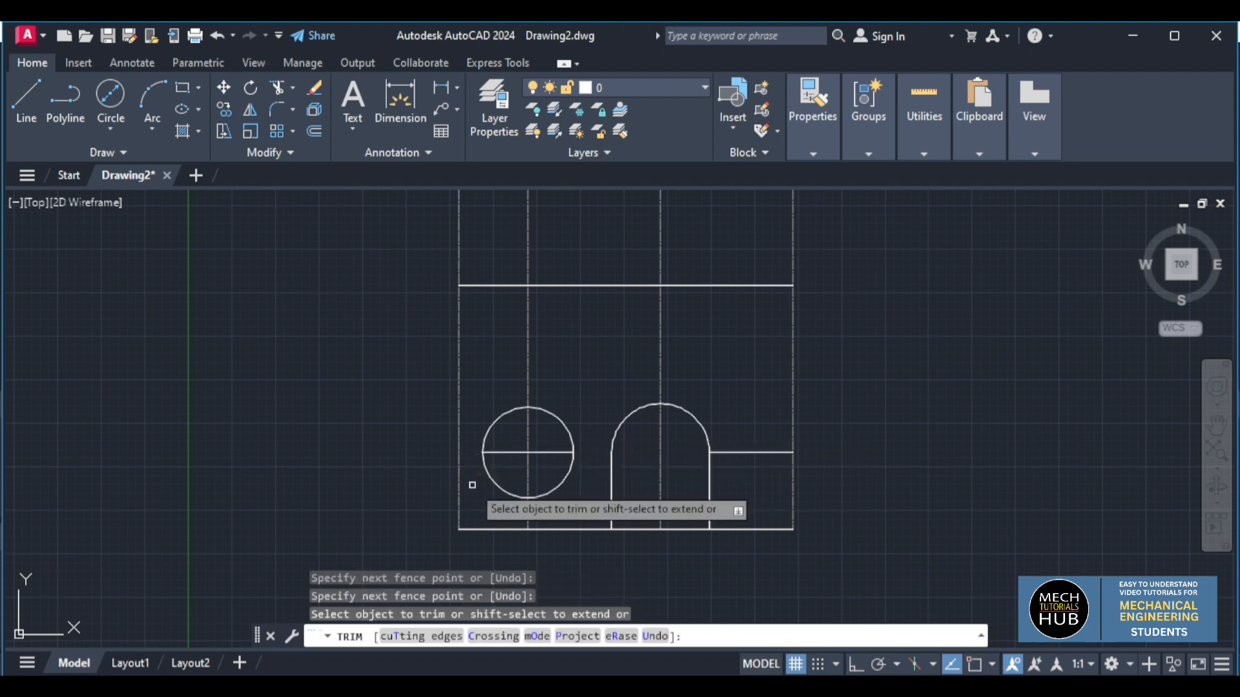
End trimming and delete the short horizontal line between the arched slot and the right vertical construction line.
{"action": "key", "text": "Escape"}
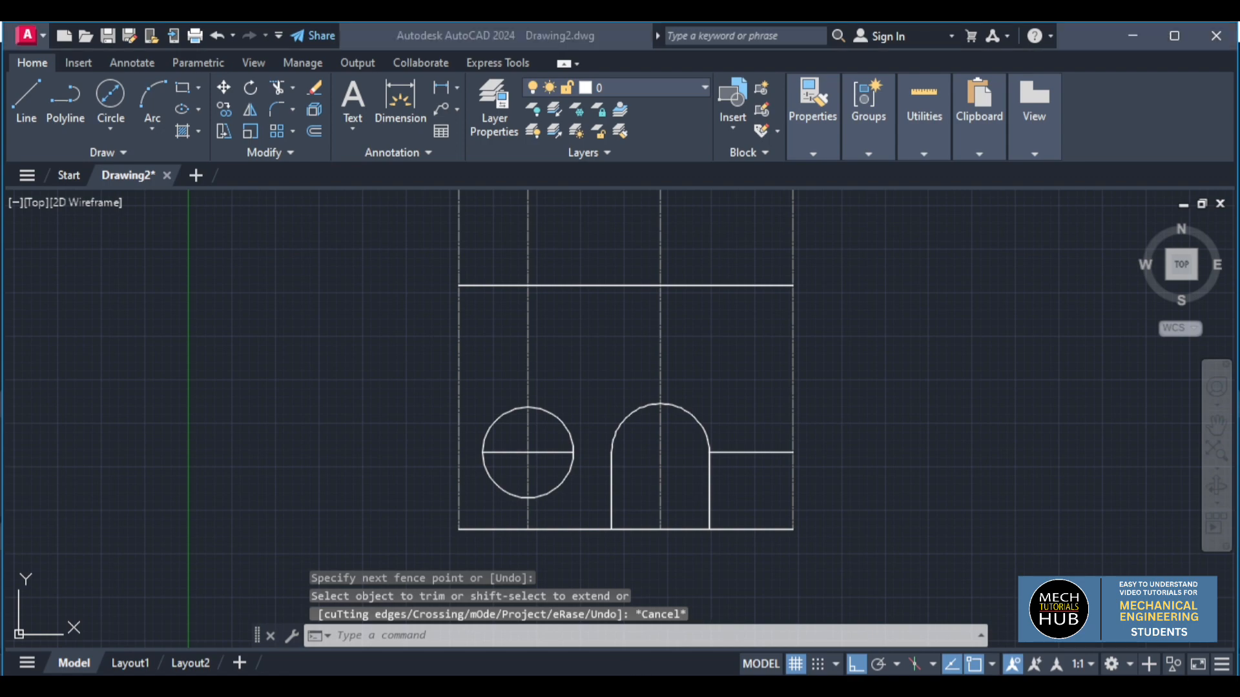
{"action": "key", "text": "alt+Tab"}
{"action": "key", "text": "alt+Tab"}
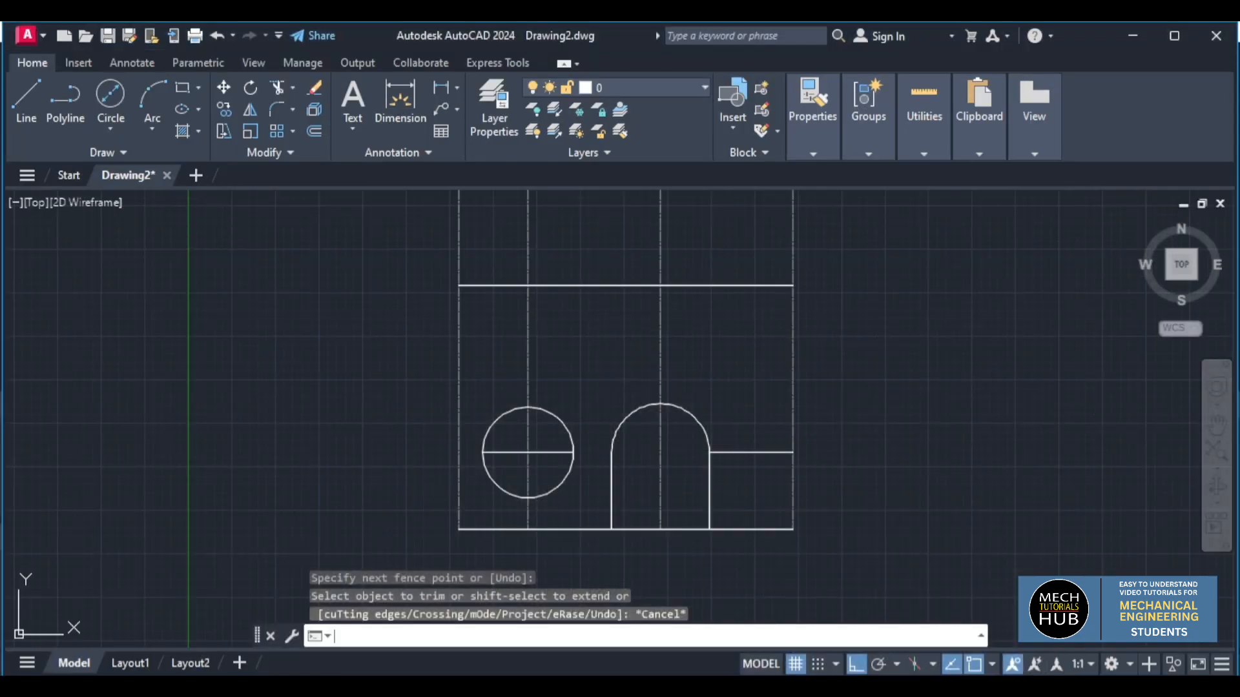
{"action": "left_click", "coordinate": [751, 452]}
{"action": "key", "text": "Delete"}
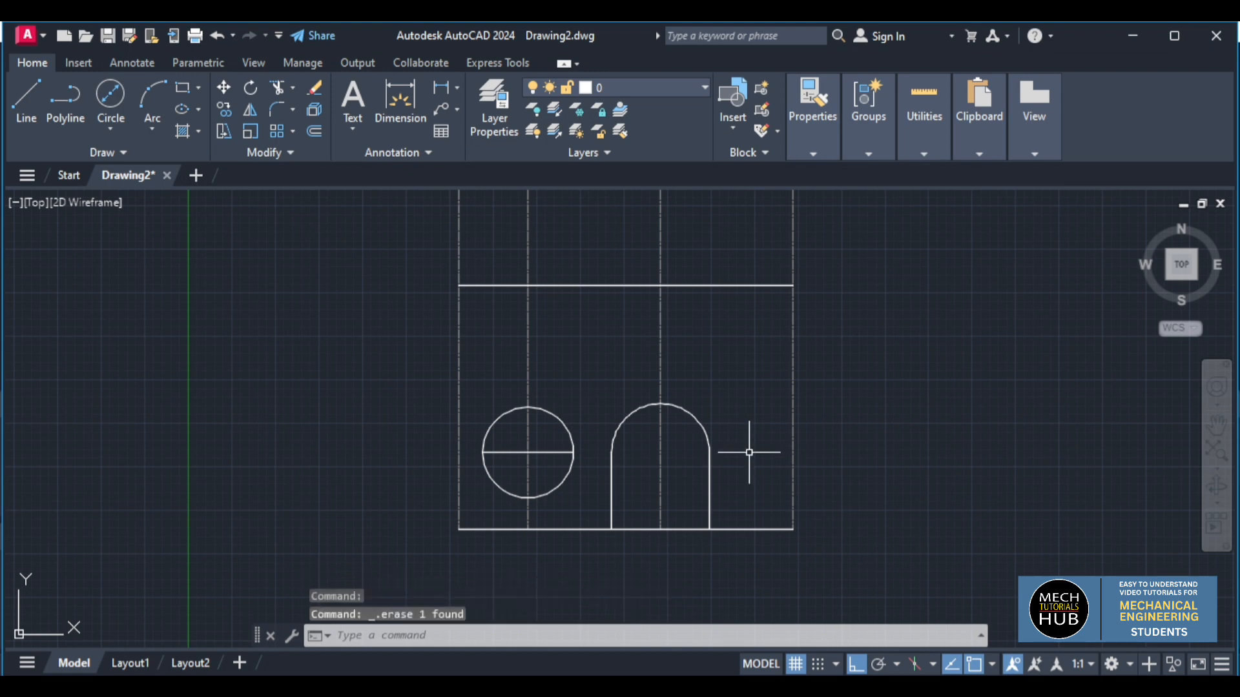
Draw a vertical line from the base line's right end up to the right end of the upper horizontal line.
{"action": "type", "text": "l"}
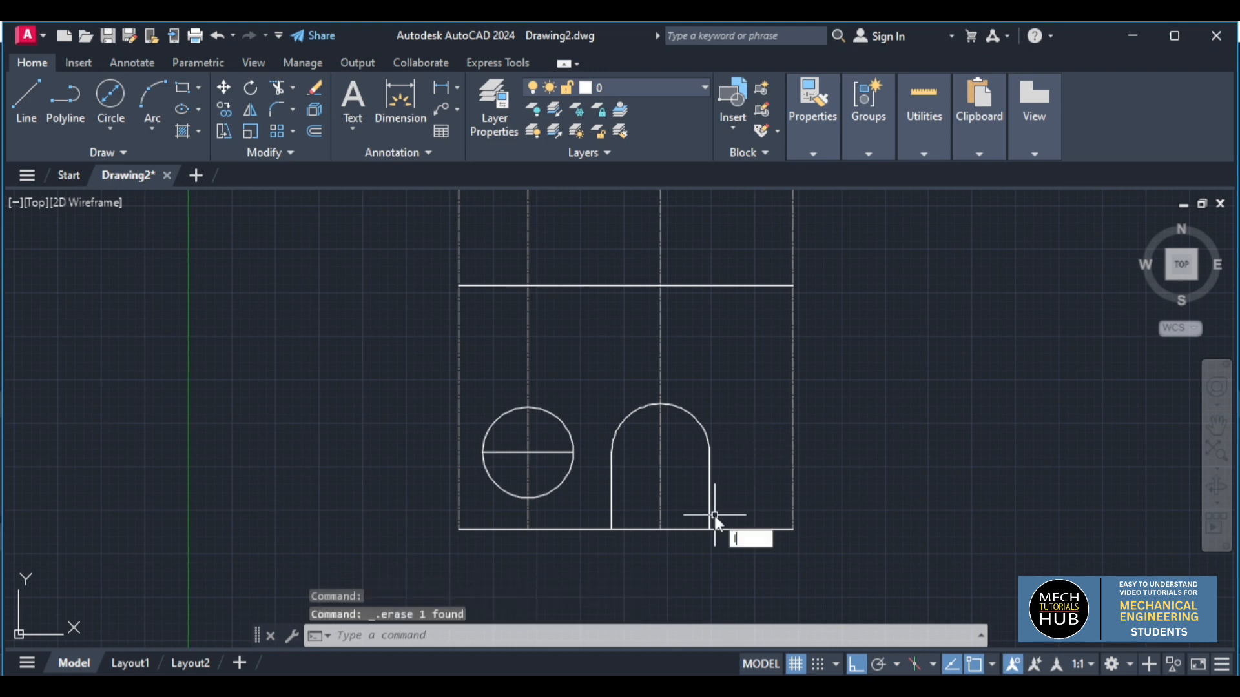
{"action": "key", "text": "Return"}
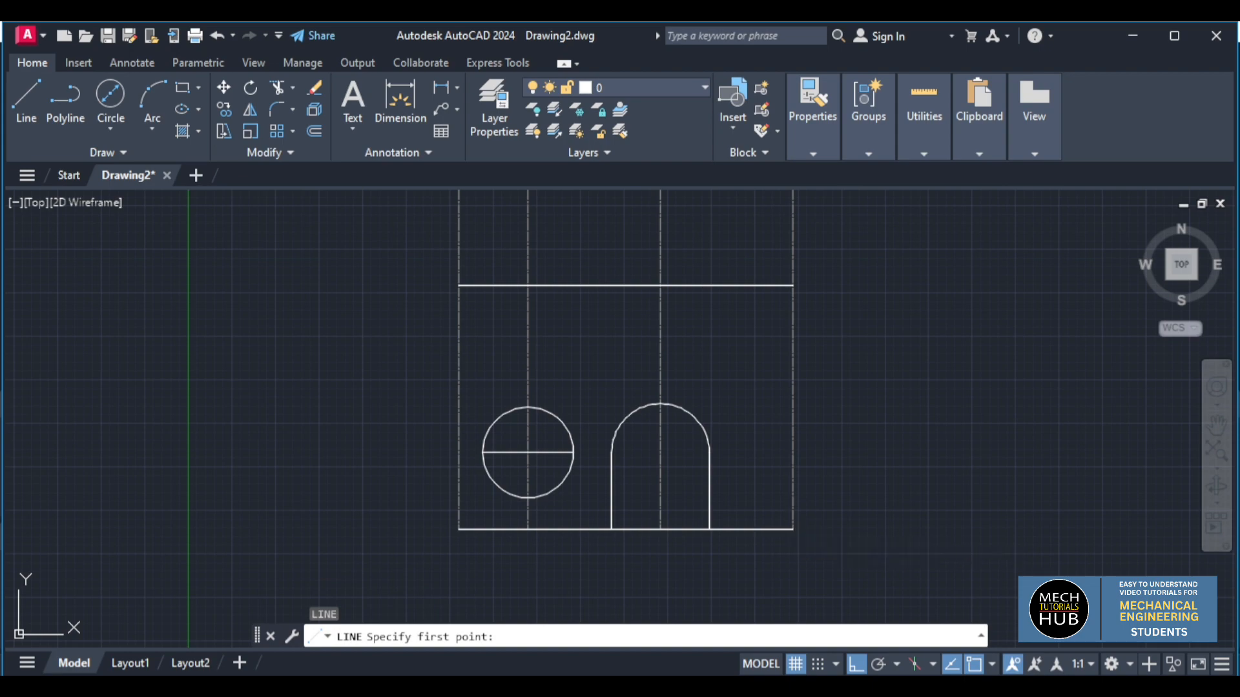
{"action": "left_click", "coordinate": [792, 530]}
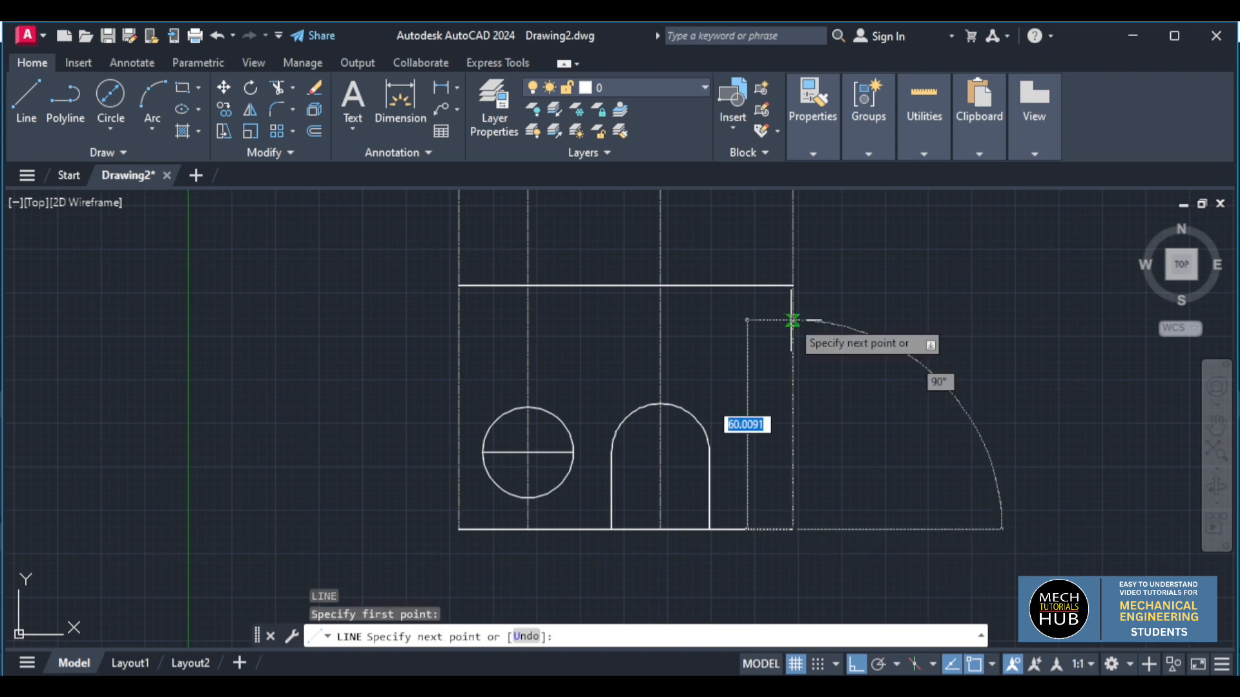
{"action": "left_click", "coordinate": [792, 285]}
{"action": "key", "text": "Escape"}
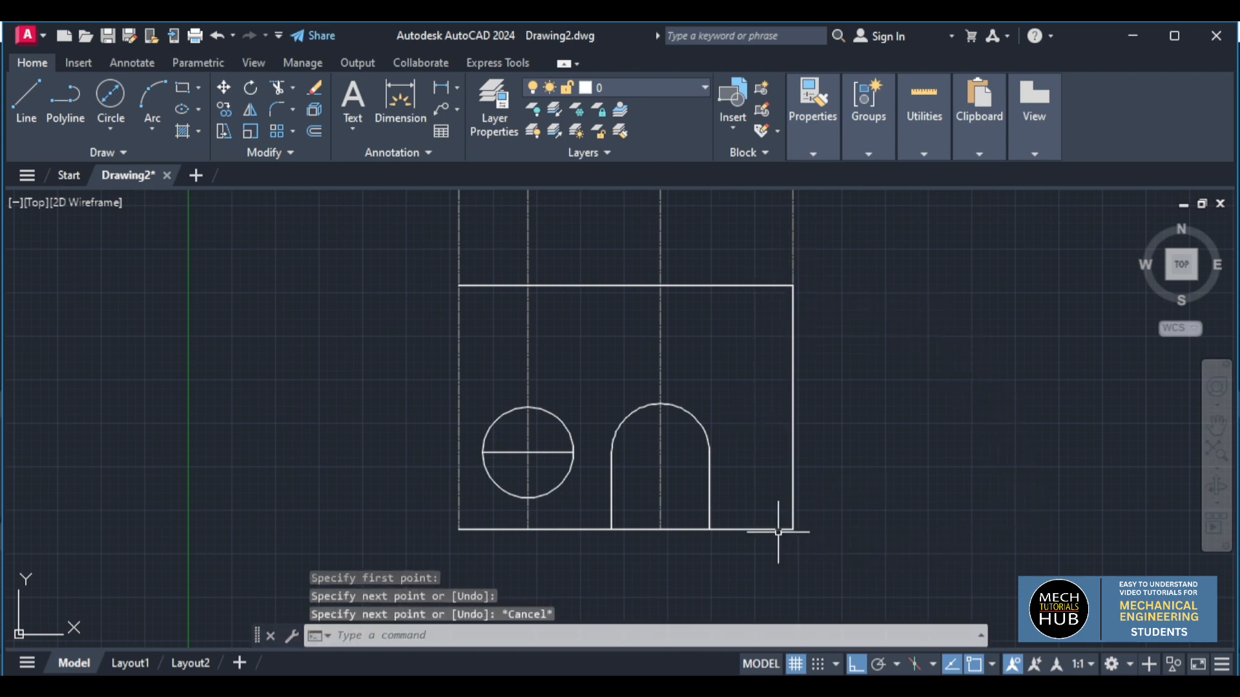
Draw a vertical line from the base line's left end up to the left end of the upper horizontal line.
{"action": "key", "text": "alt+Tab"}
{"action": "key", "text": "alt+Tab"}
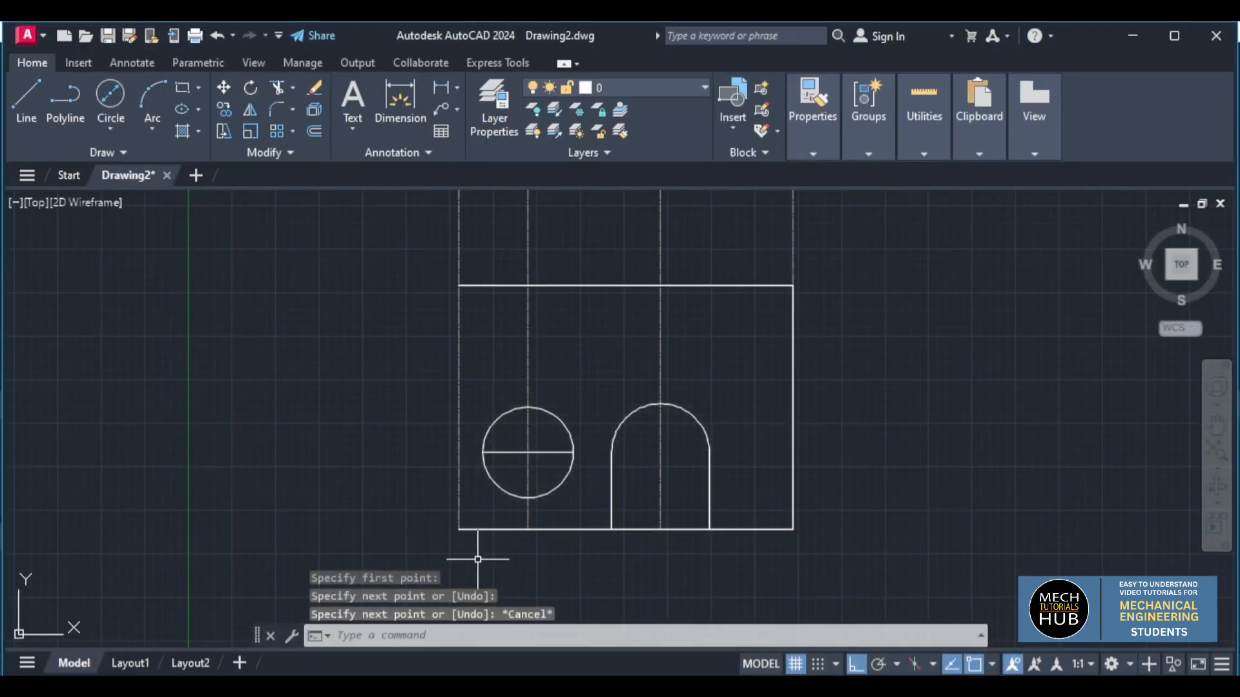
{"action": "key", "text": "Return"}
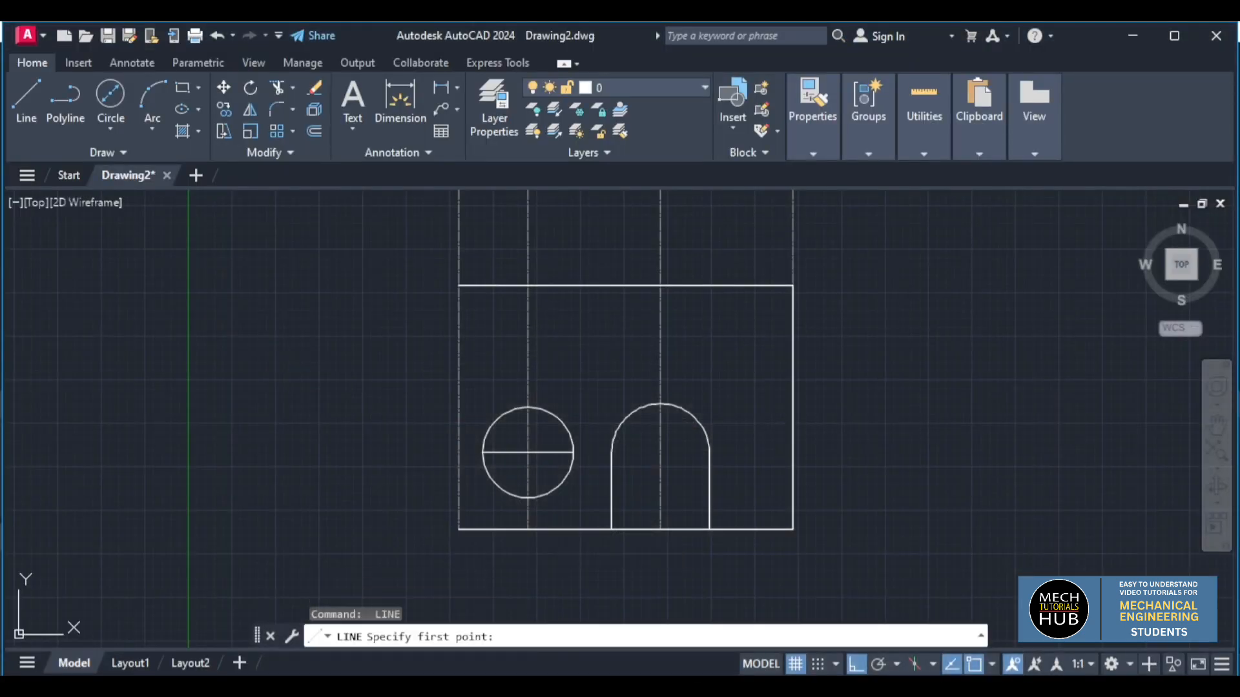
{"action": "left_click", "coordinate": [458, 530]}
{"action": "left_click", "coordinate": [459, 286]}
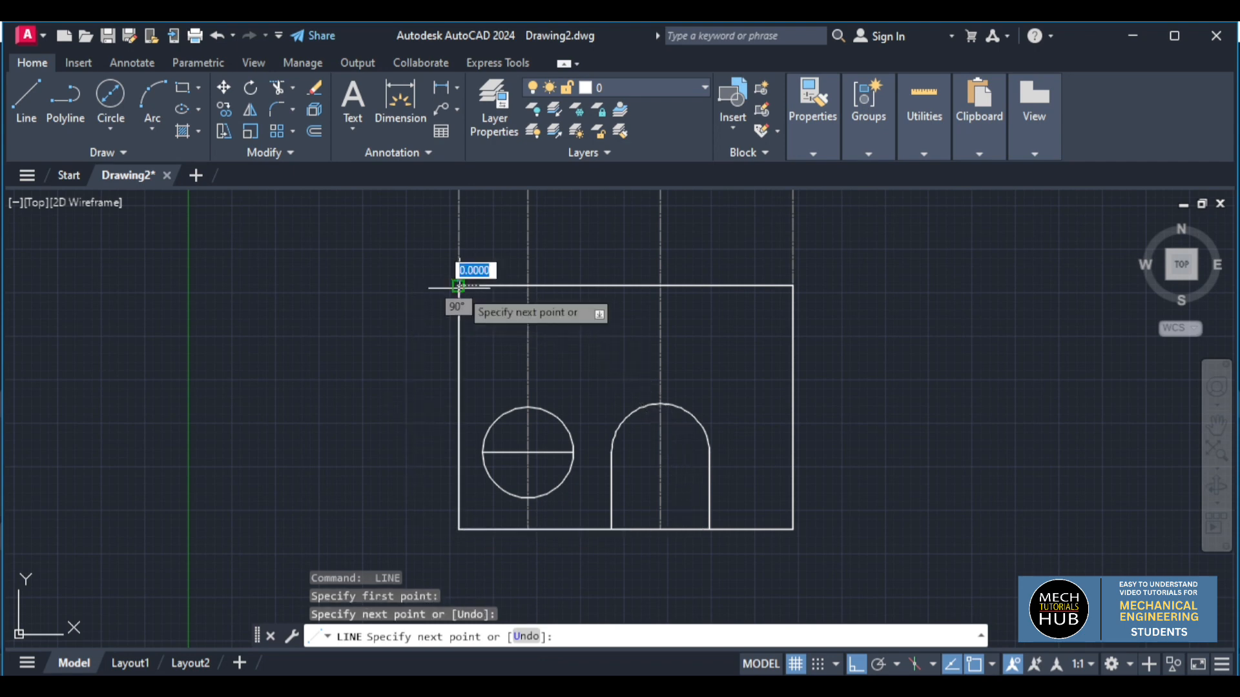
{"action": "key", "text": "Escape"}
Change the upper horizontal line to the CENTERX2 linetype and colour 8.
{"action": "left_click", "coordinate": [573, 286]}
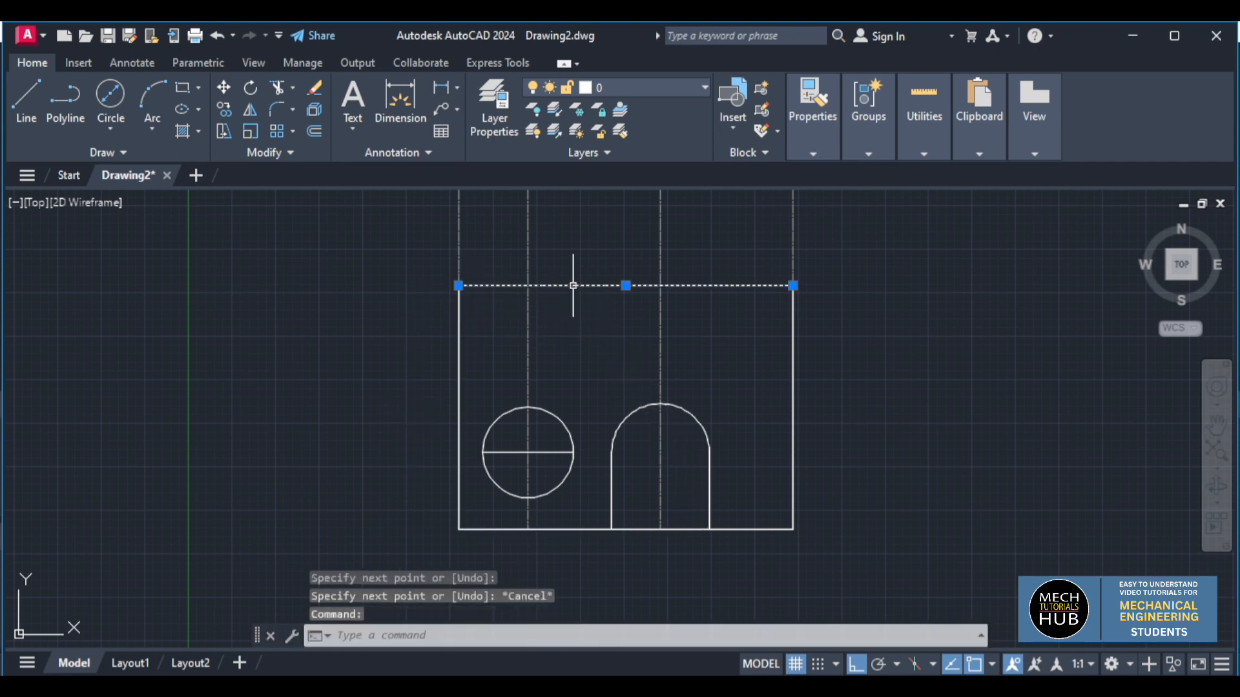
{"action": "left_click", "coordinate": [804, 153]}
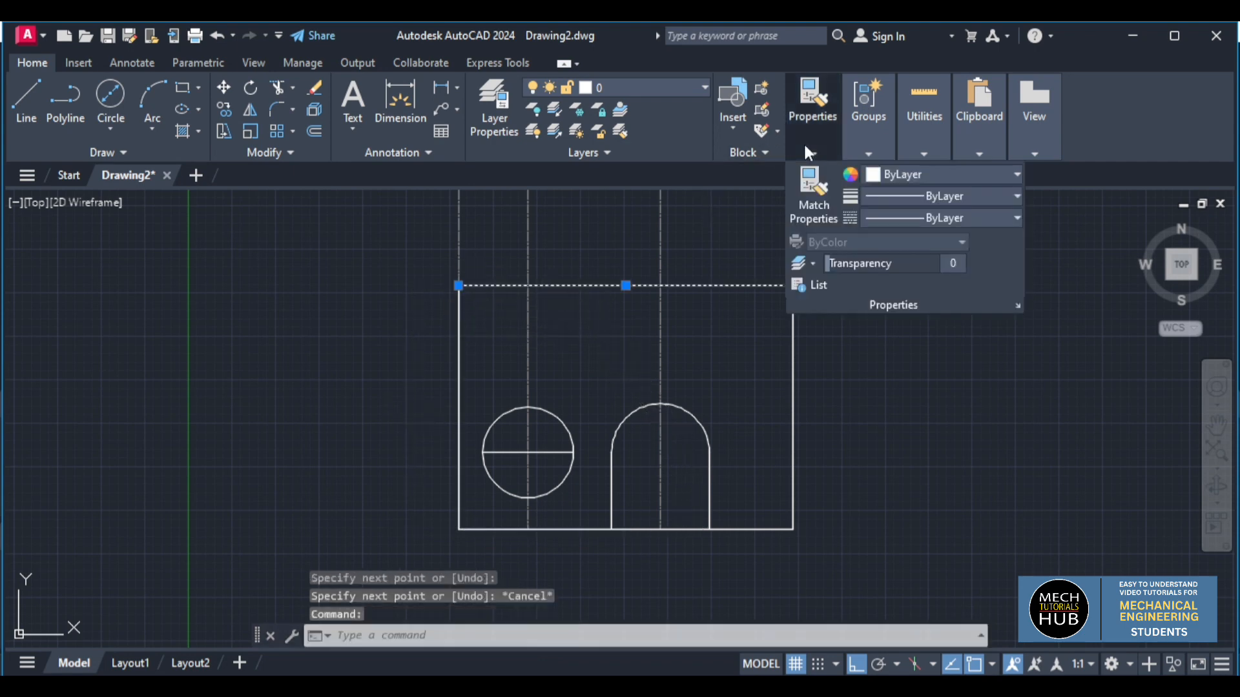
{"action": "left_click", "coordinate": [899, 217]}
{"action": "left_click", "coordinate": [943, 301]}
{"action": "key", "text": "Escape"}
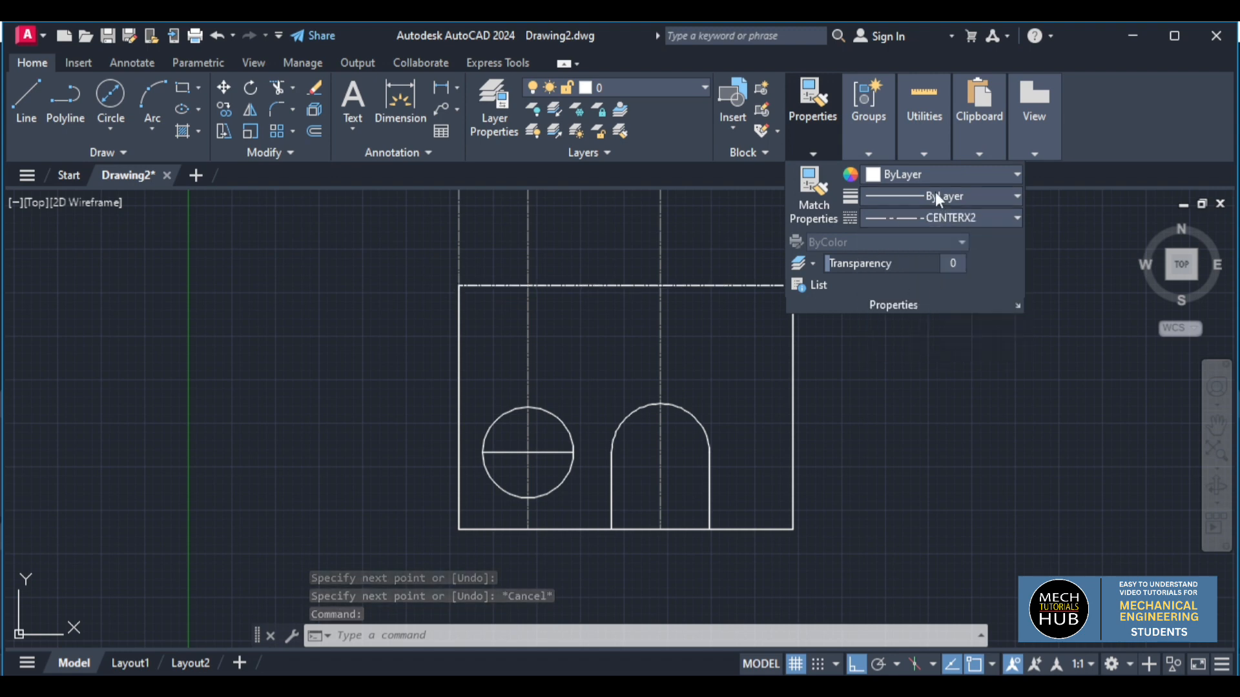
{"action": "left_click", "coordinate": [936, 176]}
{"action": "left_click", "coordinate": [1001, 351]}
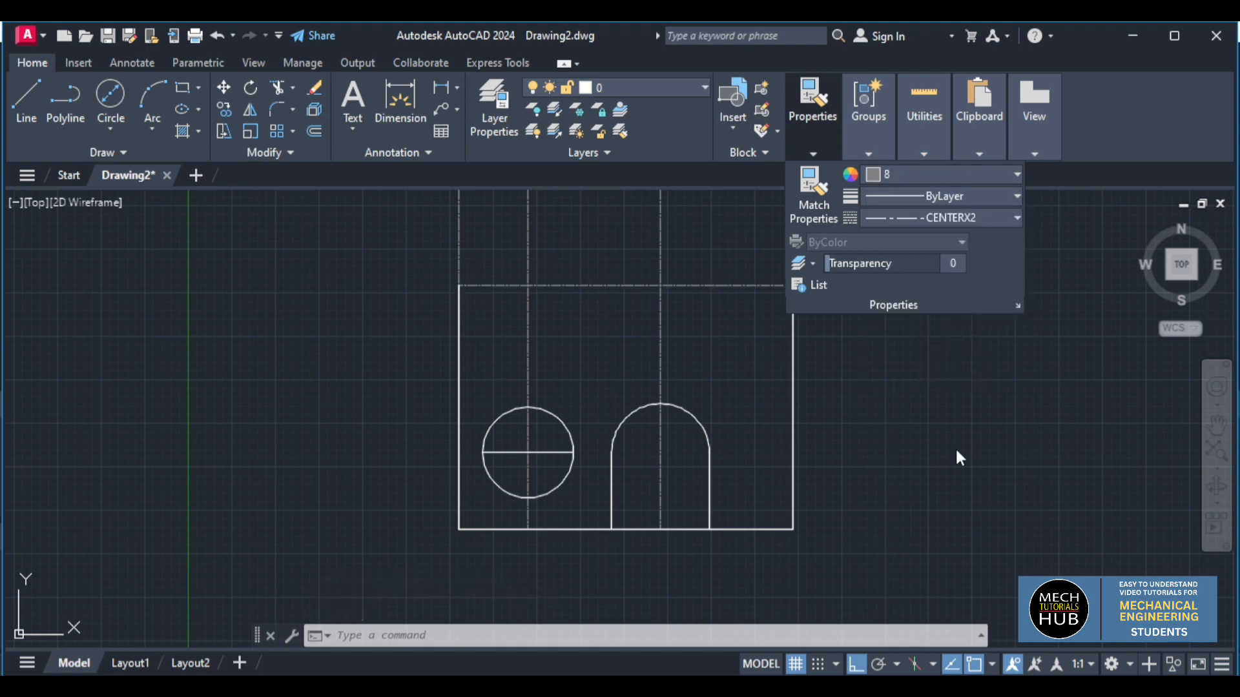
{"action": "key", "text": "Escape"}
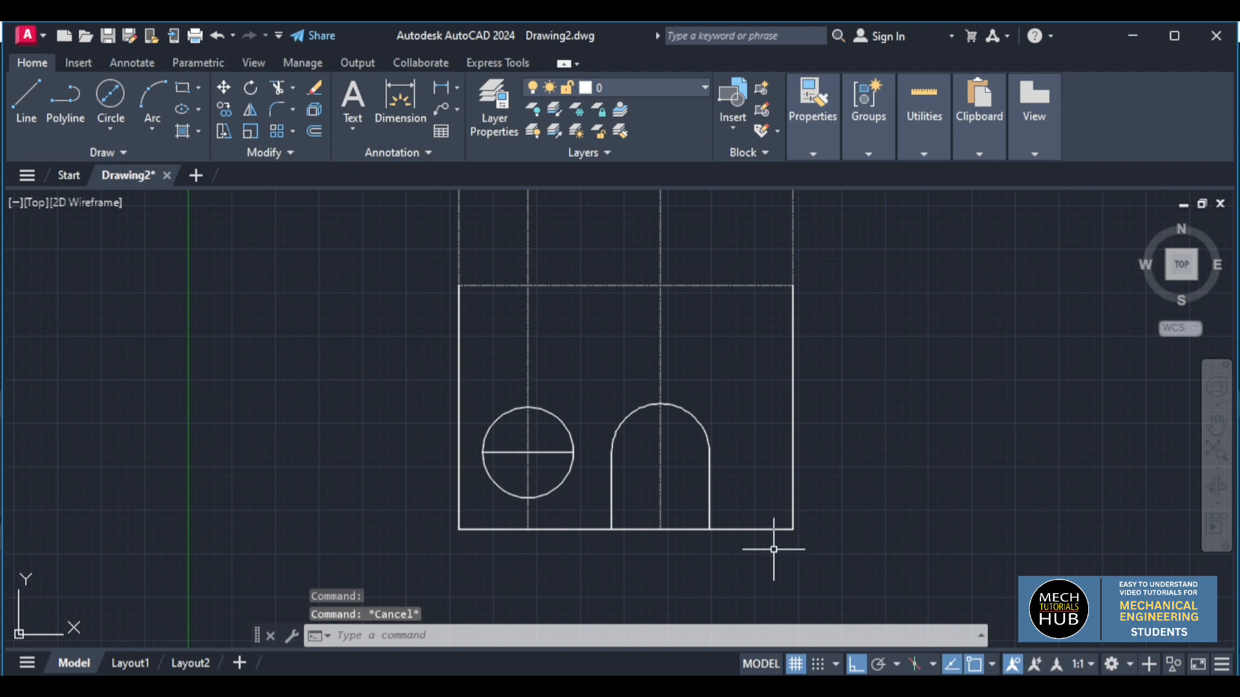
Following the reference drawing, draw a 44 mm diameter circle where the upper horizontal centerline crosses the slot's vertical centerline.
{"action": "left_click", "coordinate": [671, 687]}
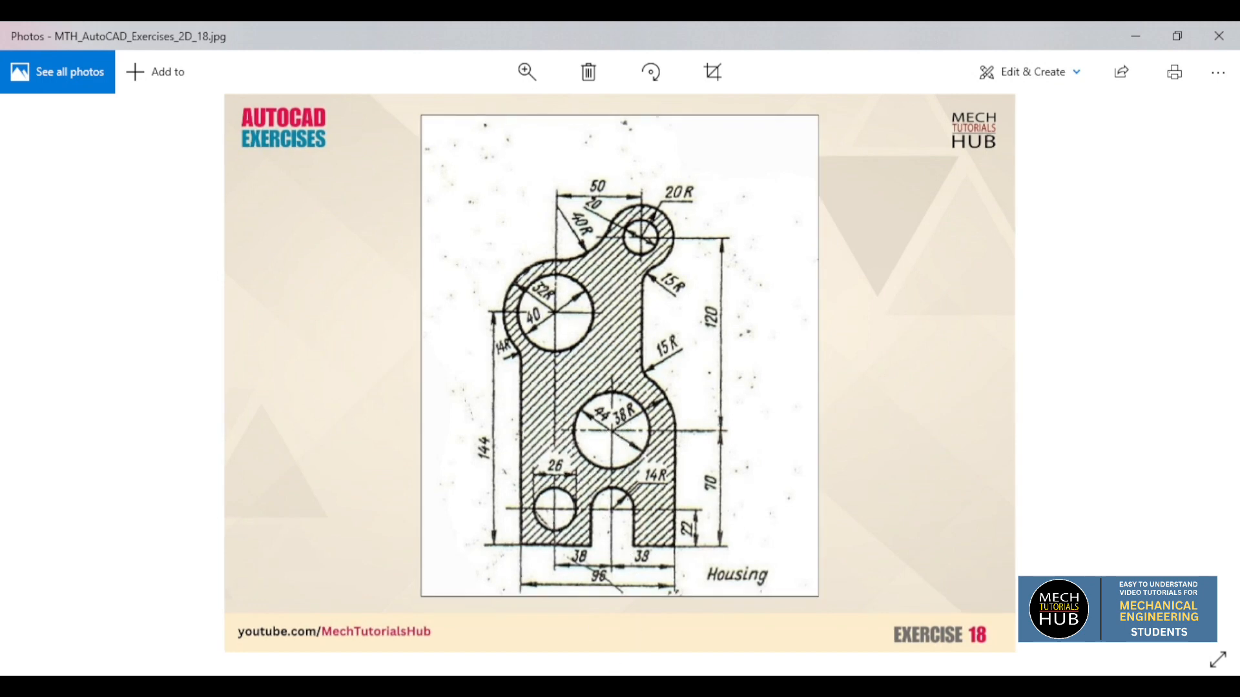
{"action": "left_click", "coordinate": [507, 686]}
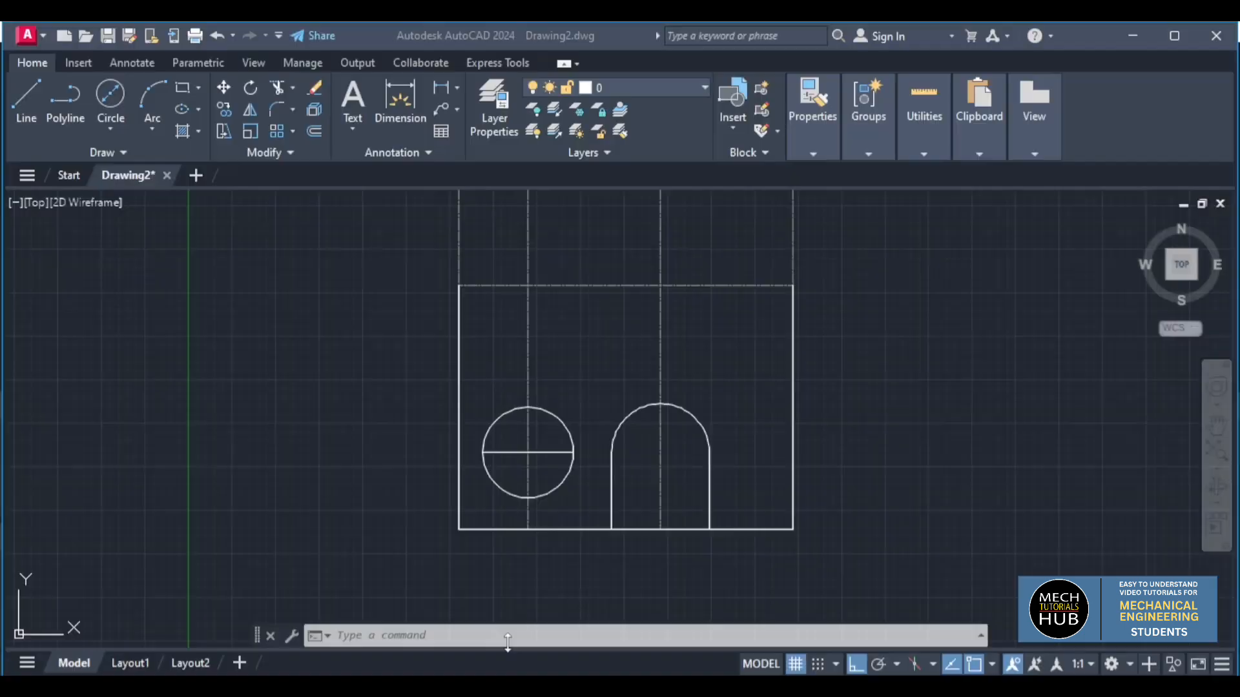
{"action": "left_click", "coordinate": [124, 110]}
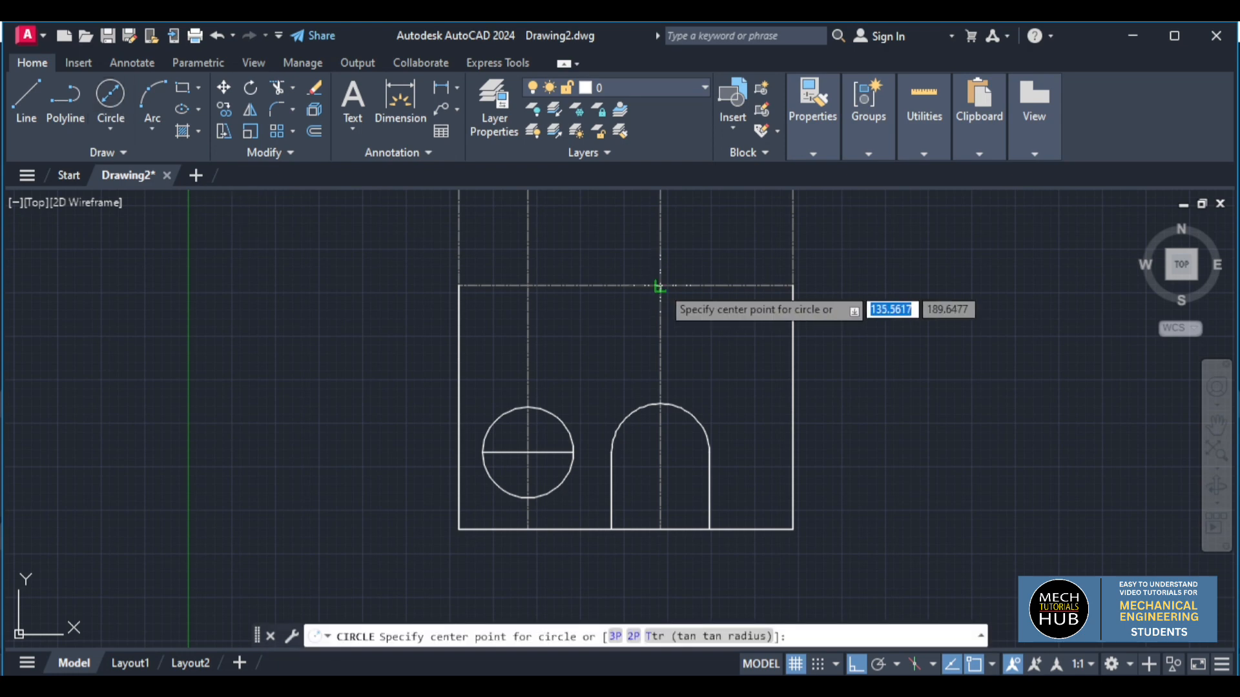
{"action": "left_click", "coordinate": [659, 286]}
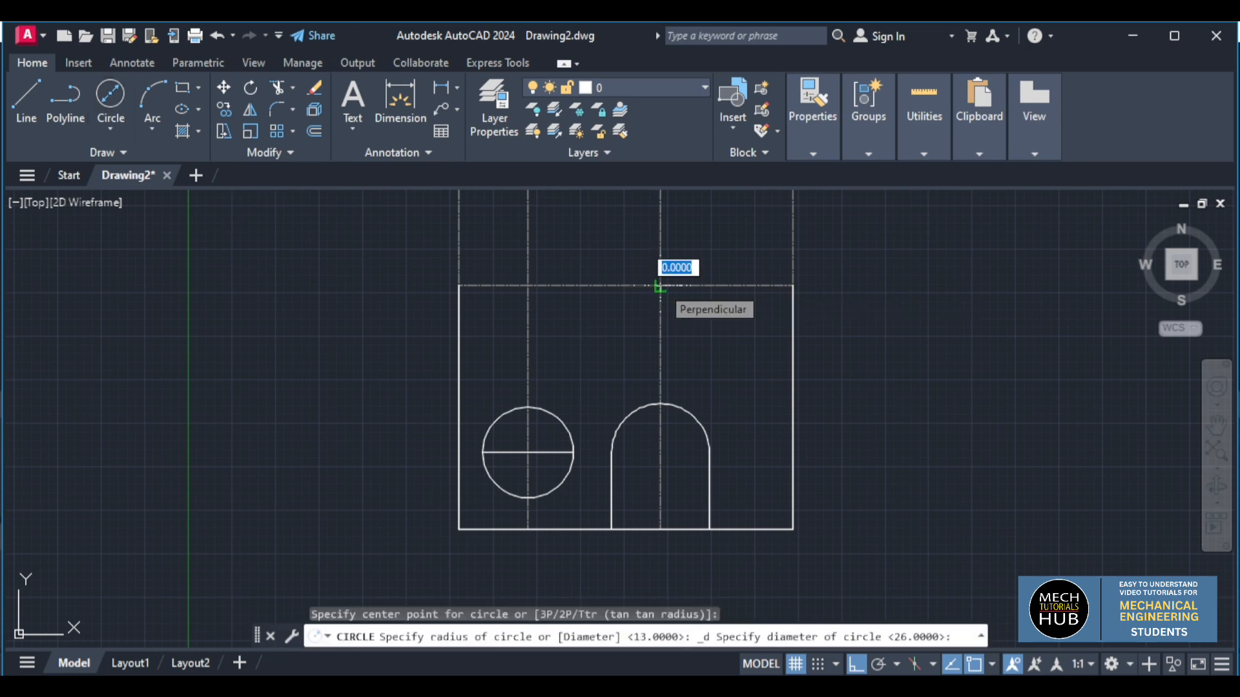
{"action": "type", "text": "44"}
{"action": "key", "text": "Return"}
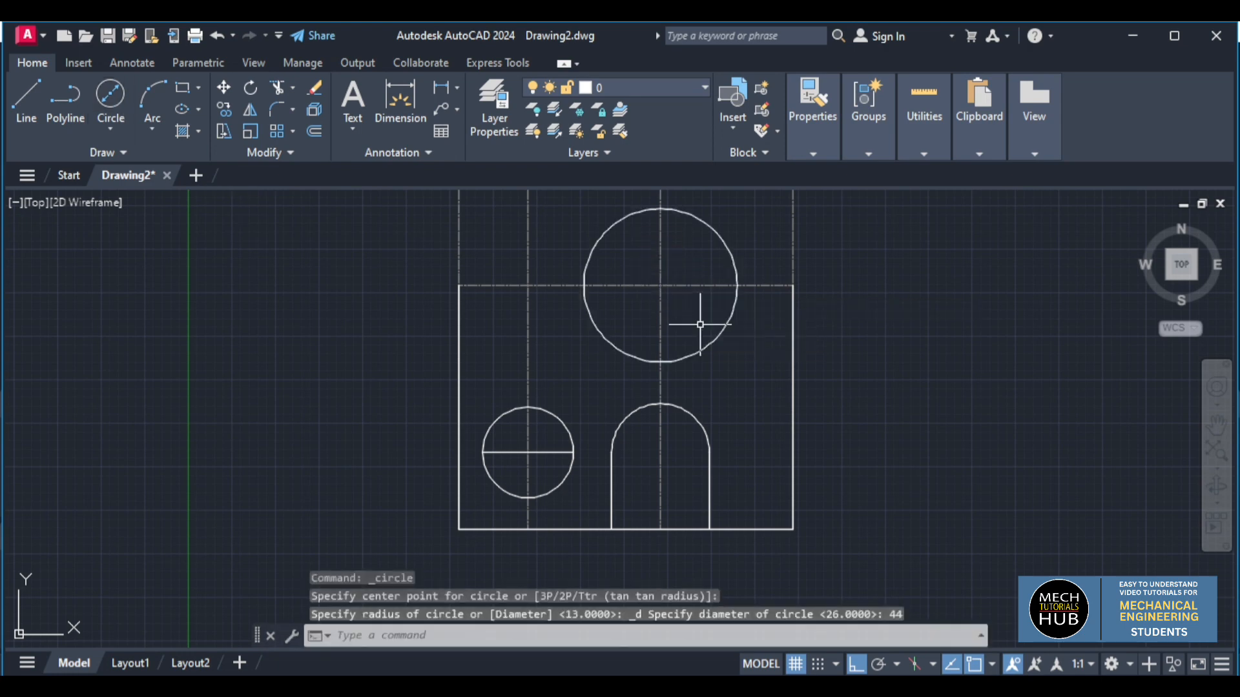
Following the reference drawing, draw a circle of radius 38 mm concentric with the 44 mm diameter circle.
{"action": "left_click", "coordinate": [604, 686]}
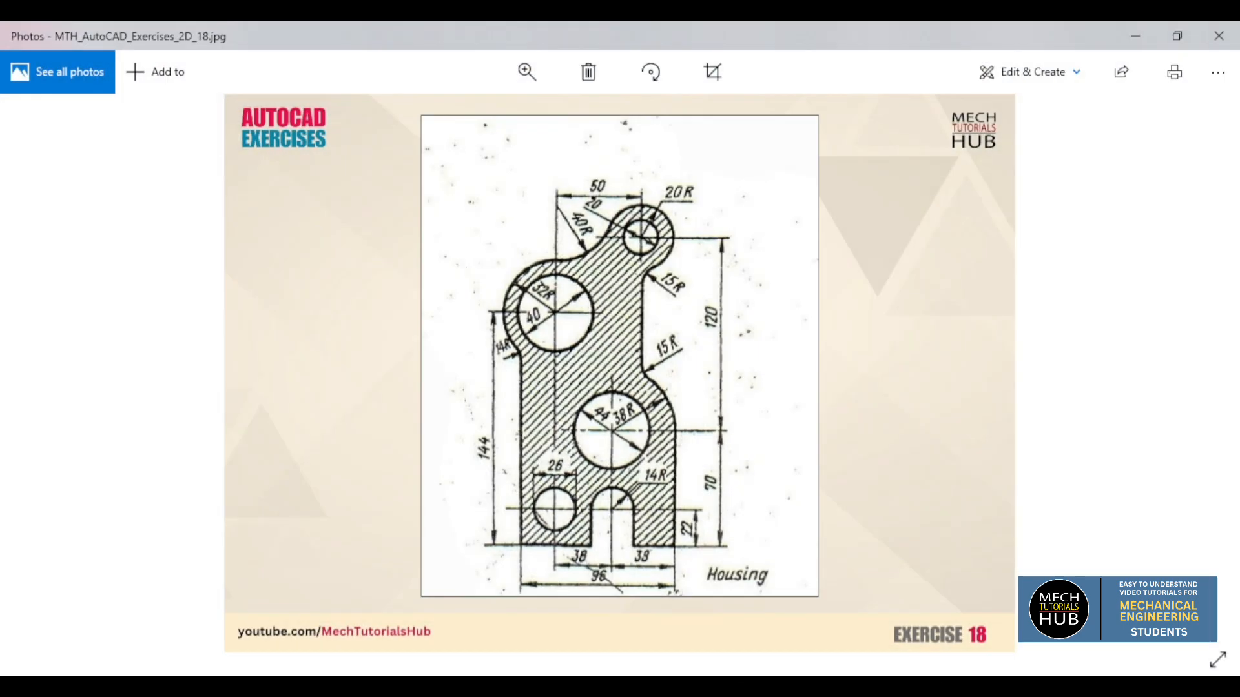
{"action": "left_click", "coordinate": [603, 685]}
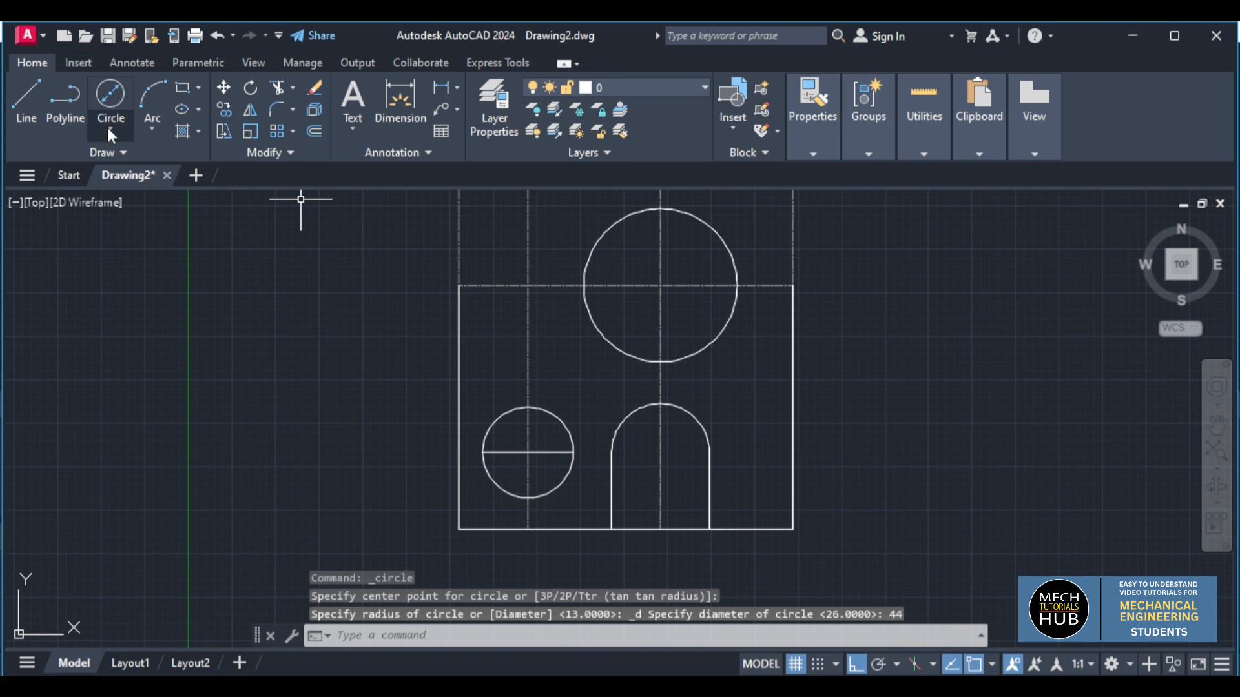
{"action": "left_click", "coordinate": [107, 126]}
{"action": "left_click", "coordinate": [150, 163]}
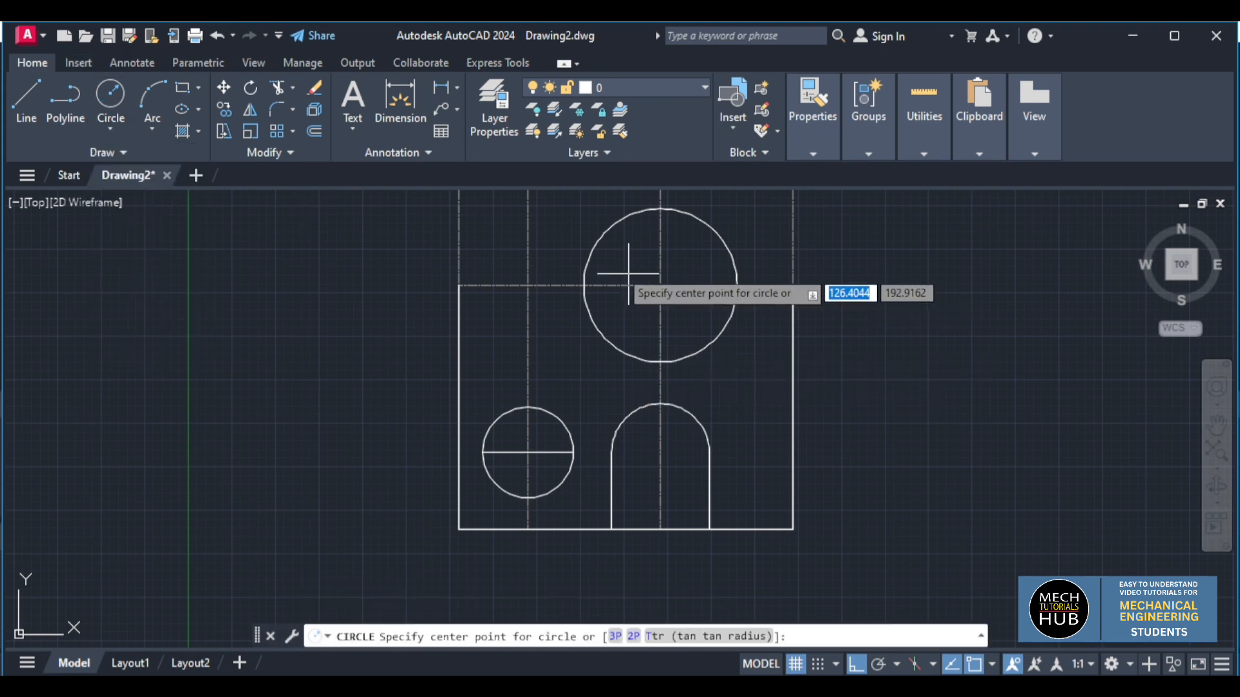
{"action": "left_click", "coordinate": [660, 284]}
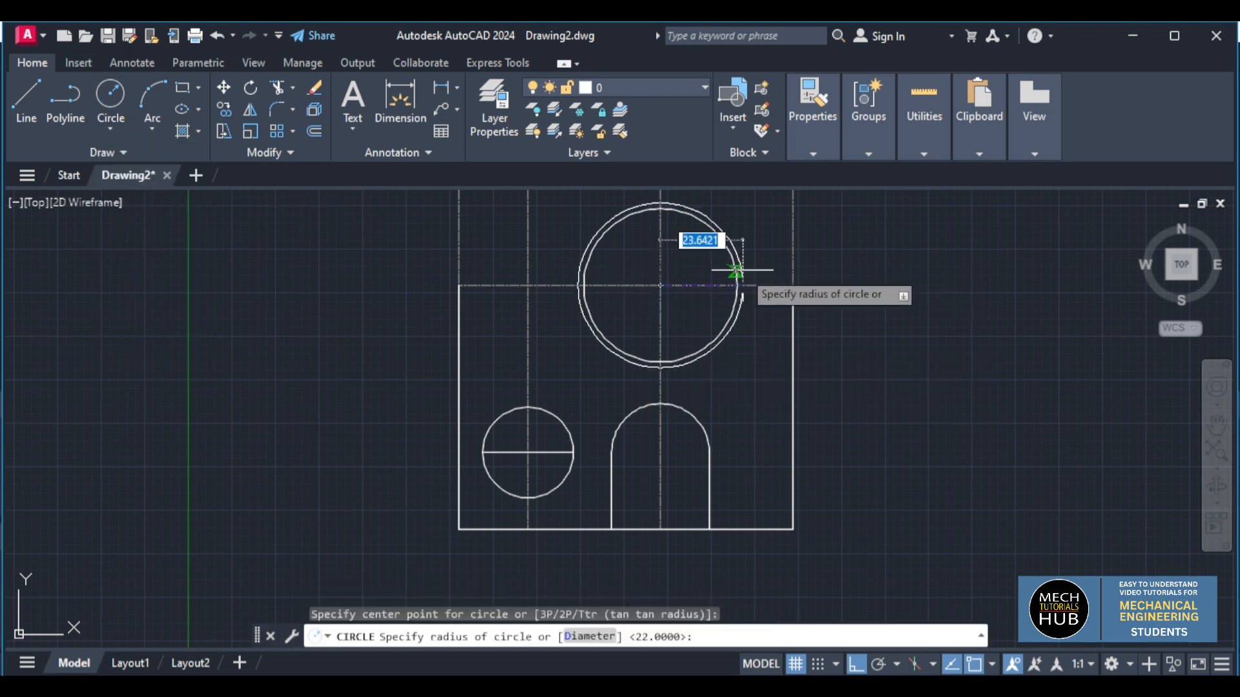
{"action": "type", "text": "38"}
{"action": "key", "text": "Return"}
Following the reference drawing, offset the plate's base line 144 mm upward.
{"action": "scroll", "coordinate": [743, 270], "scroll_direction": "down", "scroll_amount": 6}
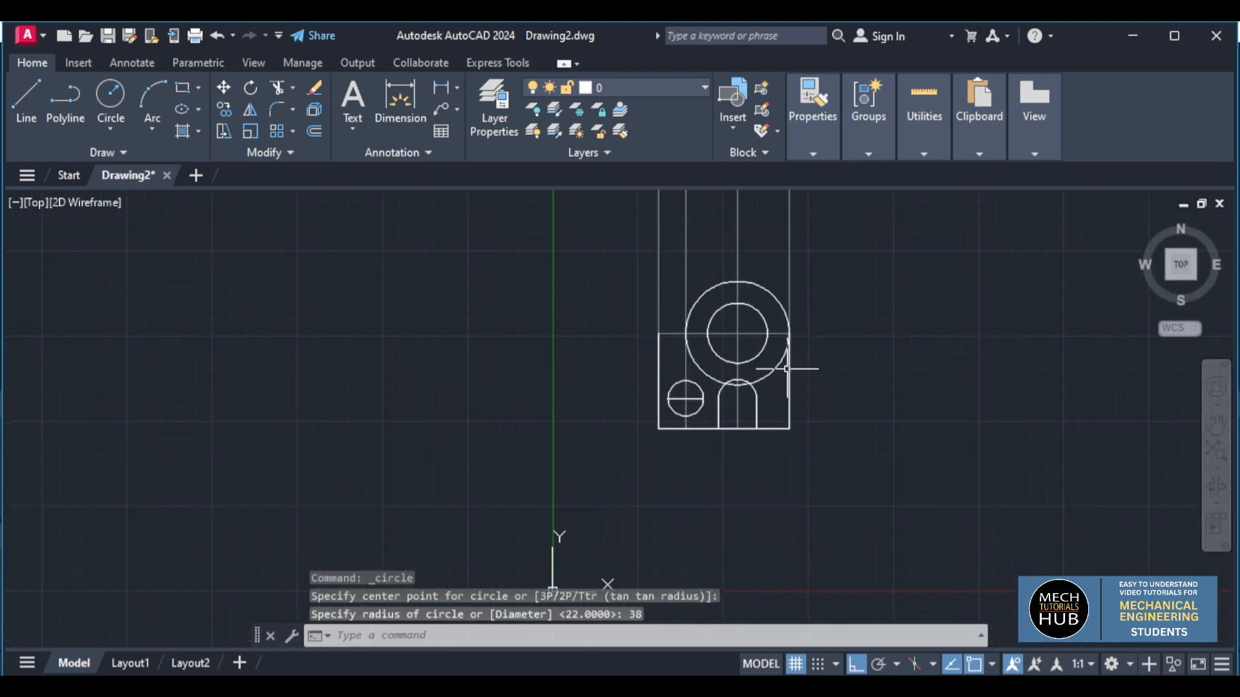
{"action": "scroll", "coordinate": [788, 349], "scroll_direction": "up", "scroll_amount": 4}
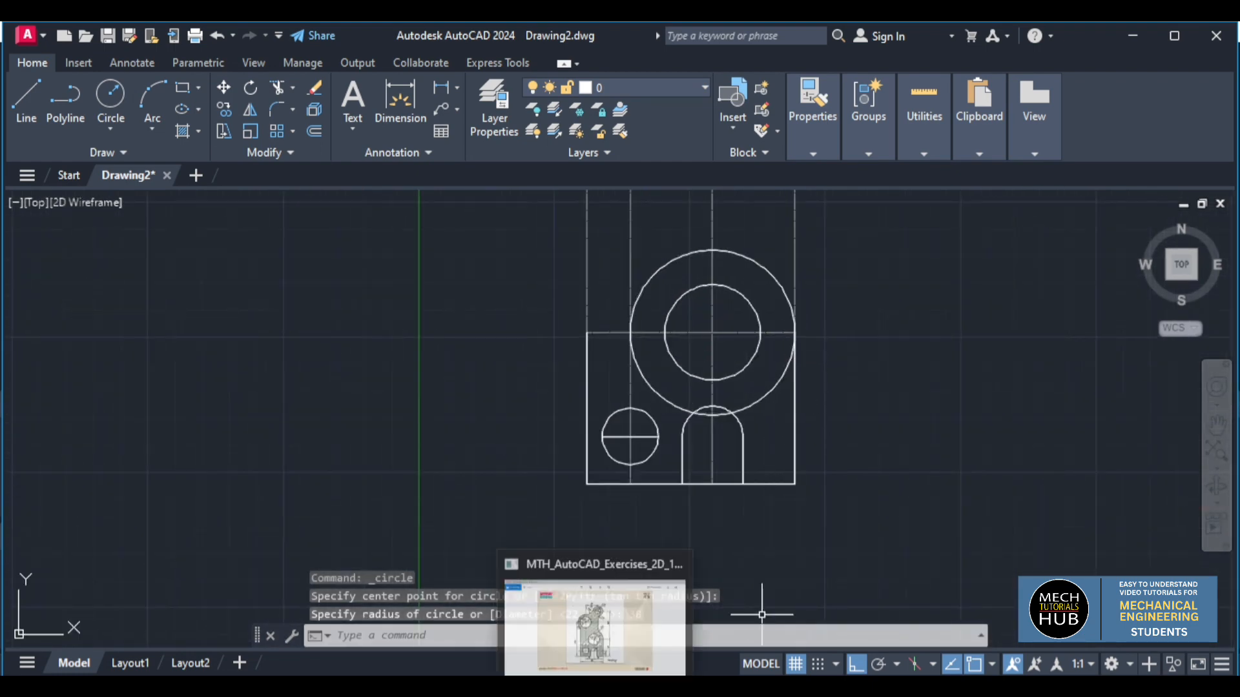
{"action": "left_click", "coordinate": [597, 684]}
{"action": "key", "text": "alt+Tab"}
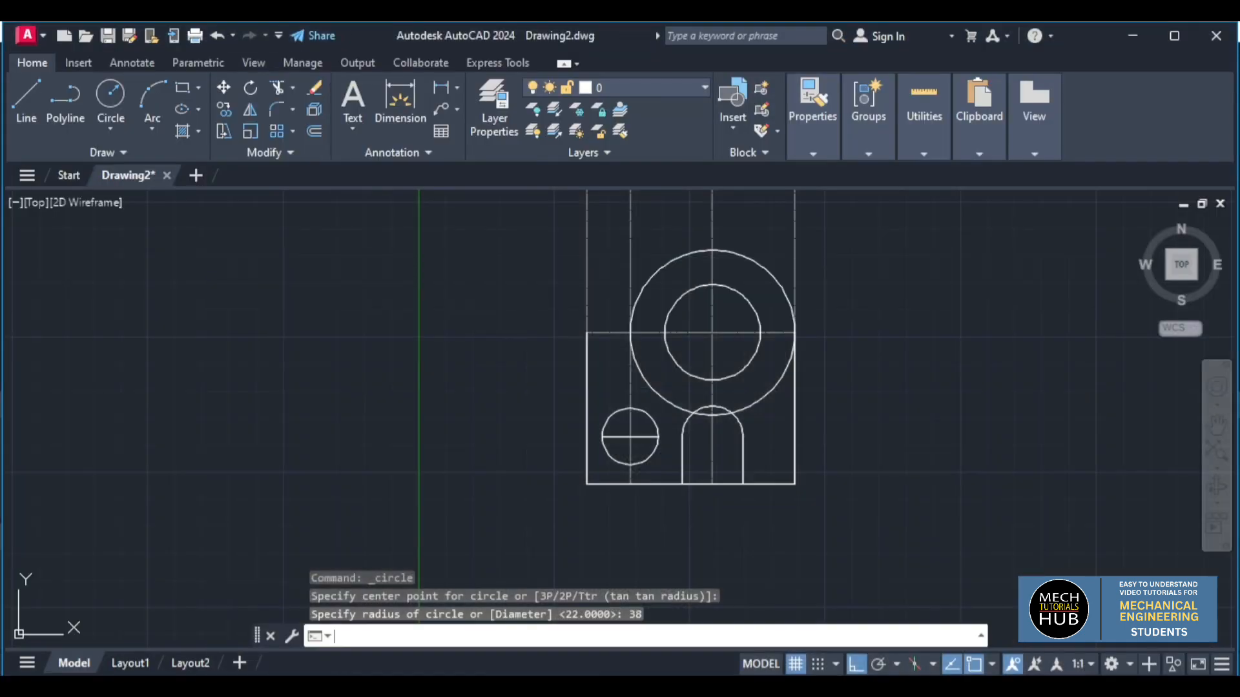
{"action": "key", "text": "alt+Tab"}
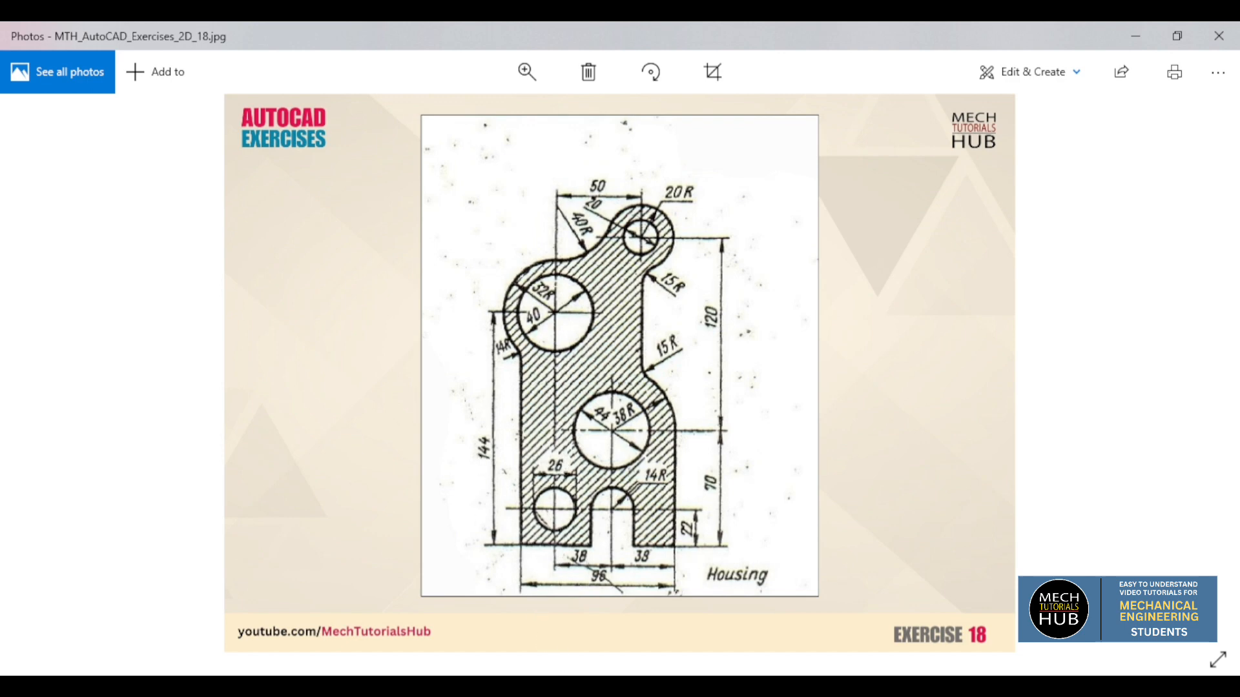
{"action": "key", "text": "alt+Tab"}
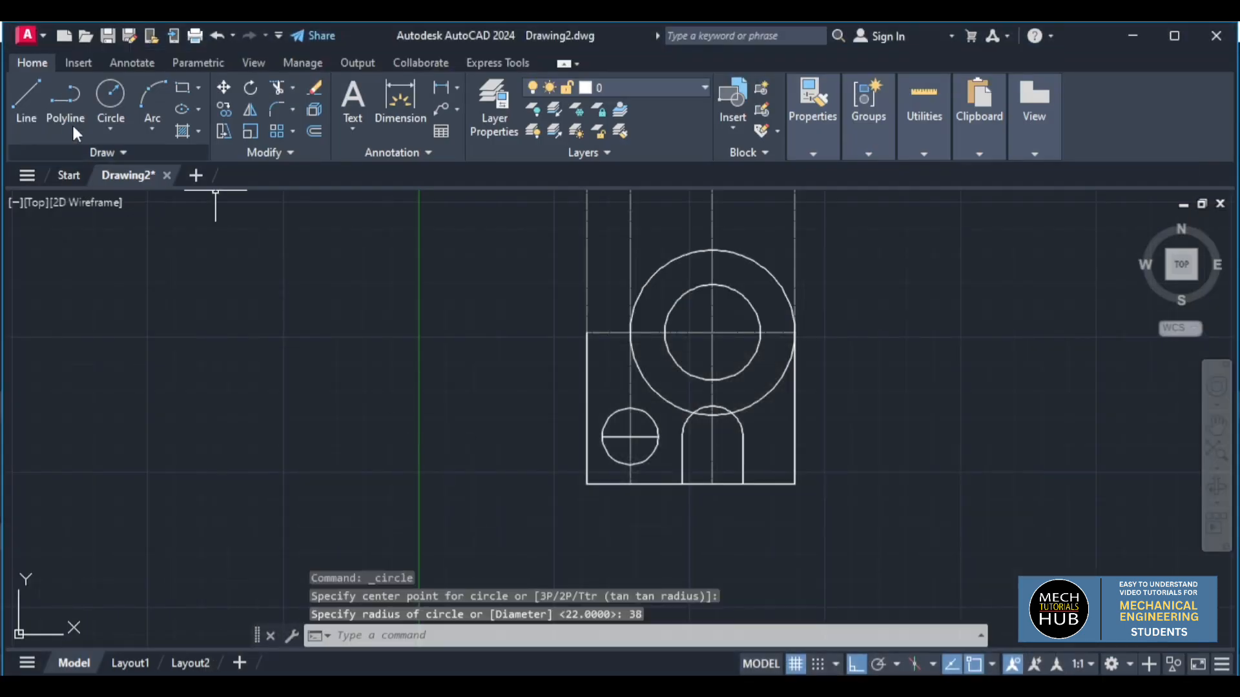
{"action": "type", "text": "o"}
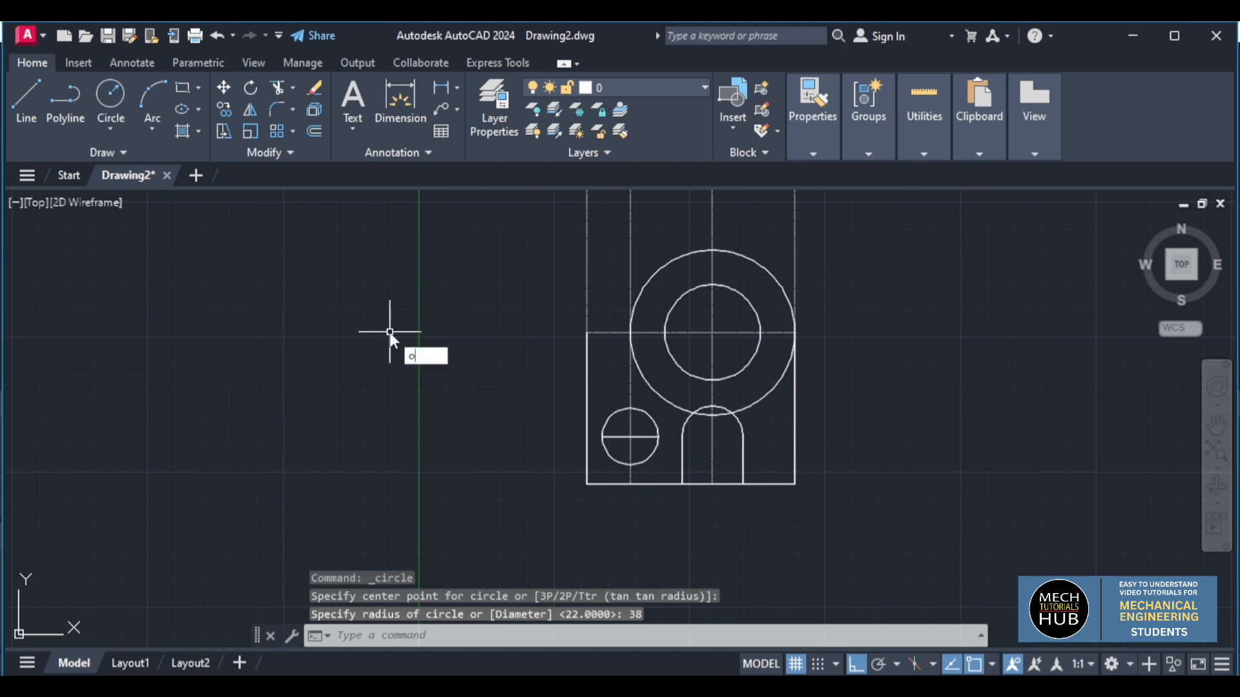
{"action": "key", "text": "Return"}
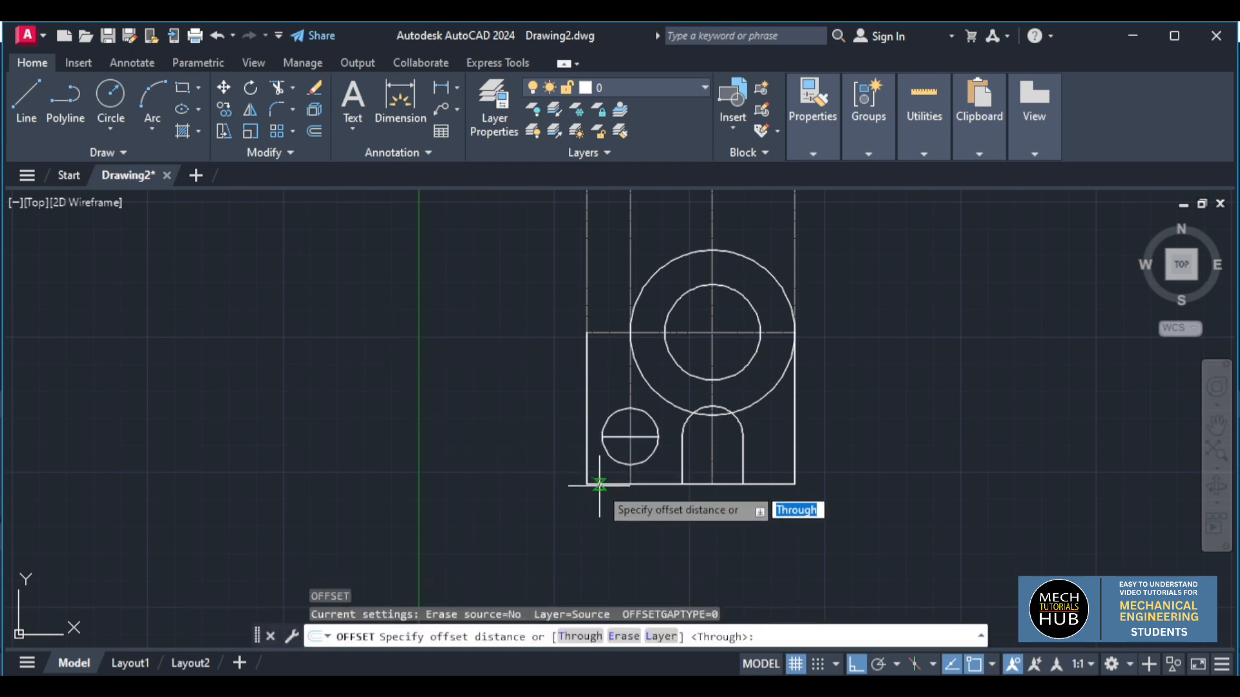
{"action": "key", "text": "Return"}
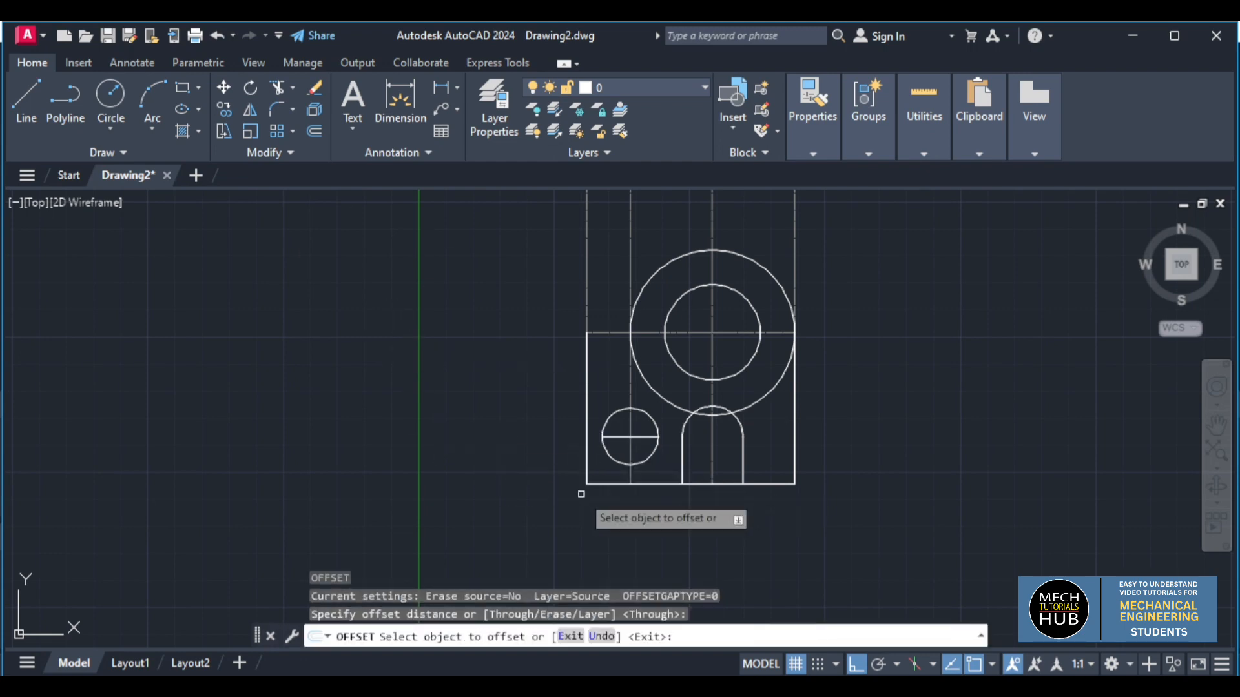
{"action": "type", "text": "17"}
{"action": "type", "text": "4"}
{"action": "key", "text": "Return"}
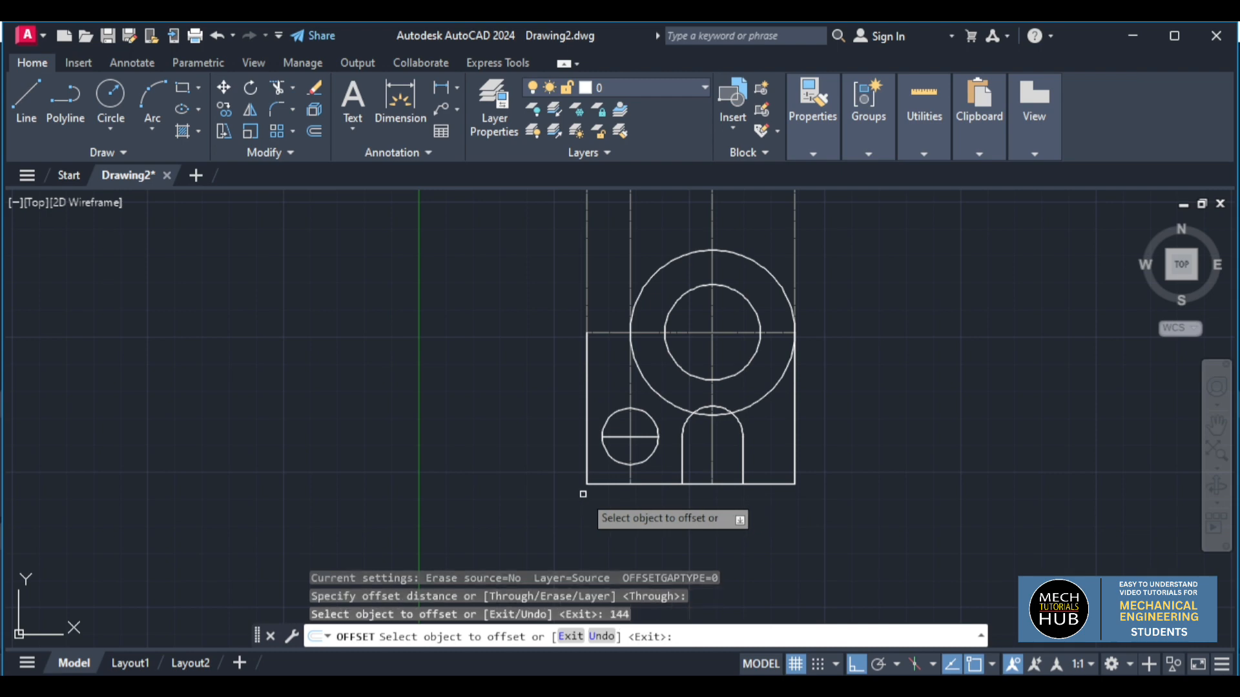
{"action": "left_click", "coordinate": [596, 484]}
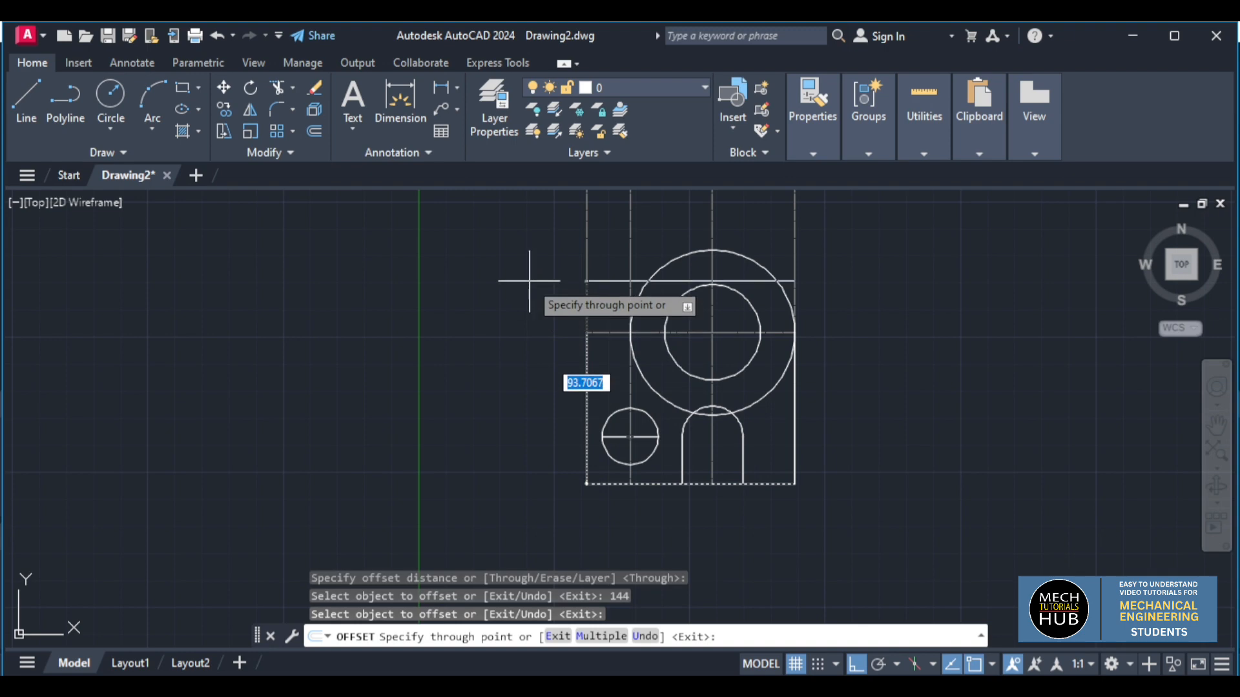
{"action": "type", "text": "144"}
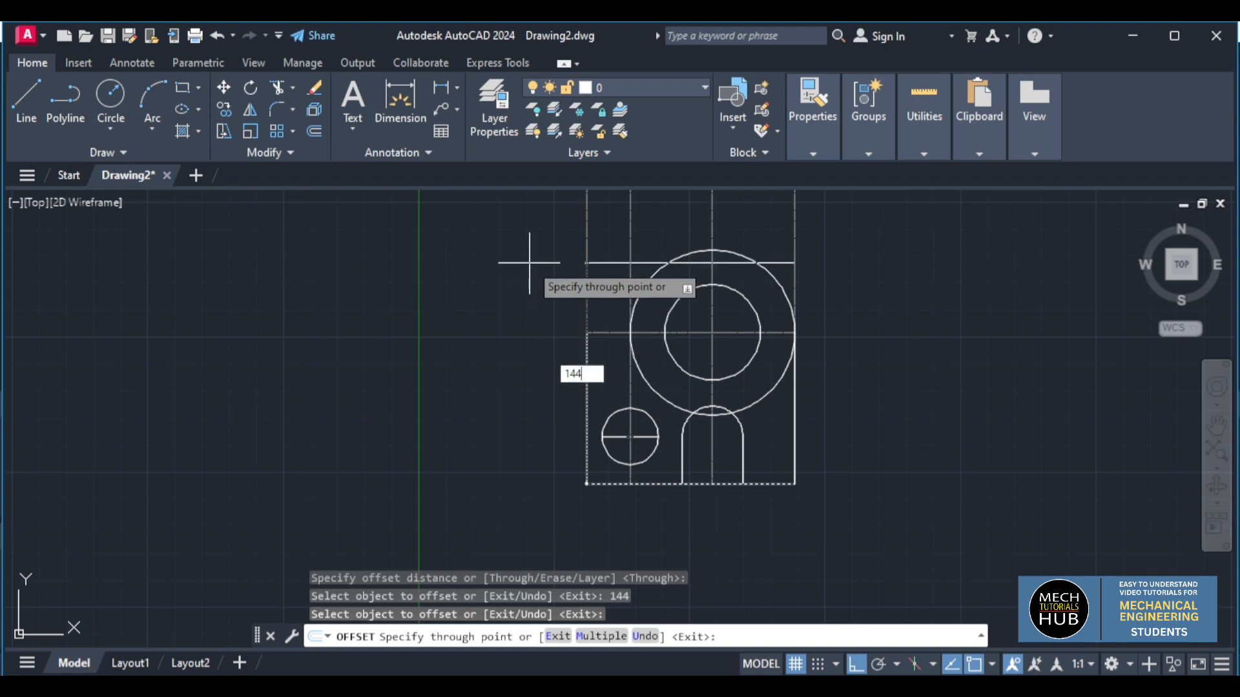
{"action": "key", "text": "Return"}
{"action": "scroll", "coordinate": [541, 280], "scroll_direction": "down", "scroll_amount": 2}
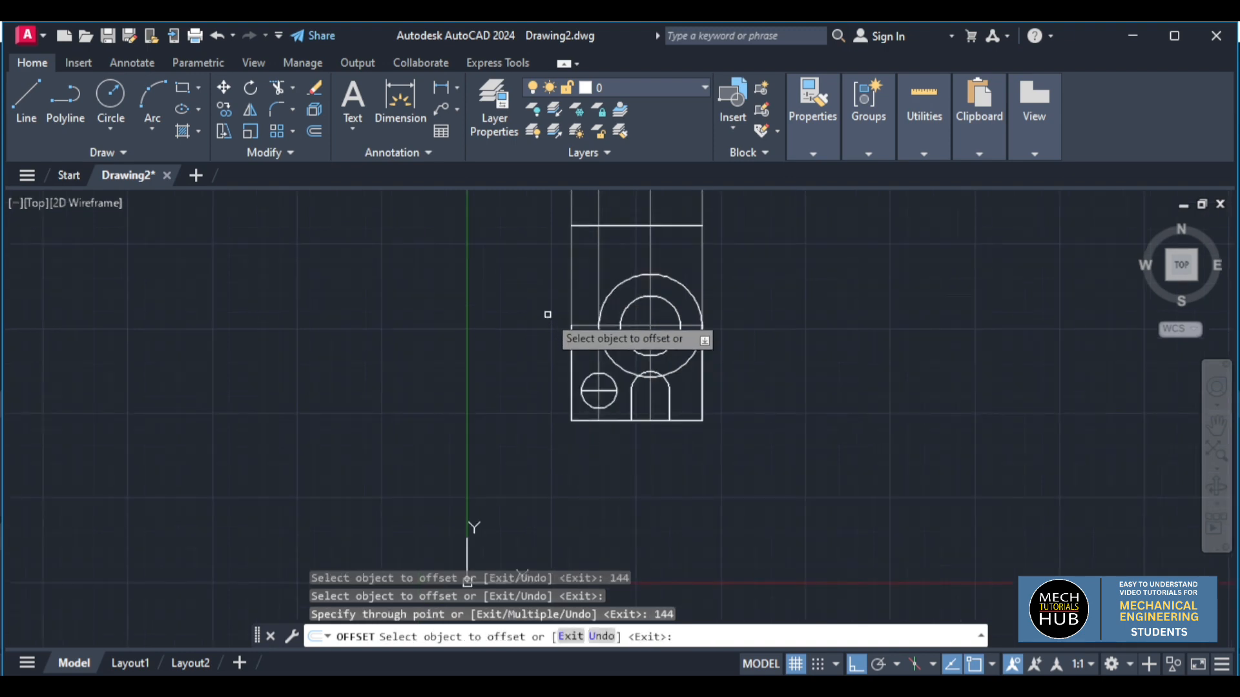
{"action": "key", "text": "Escape"}
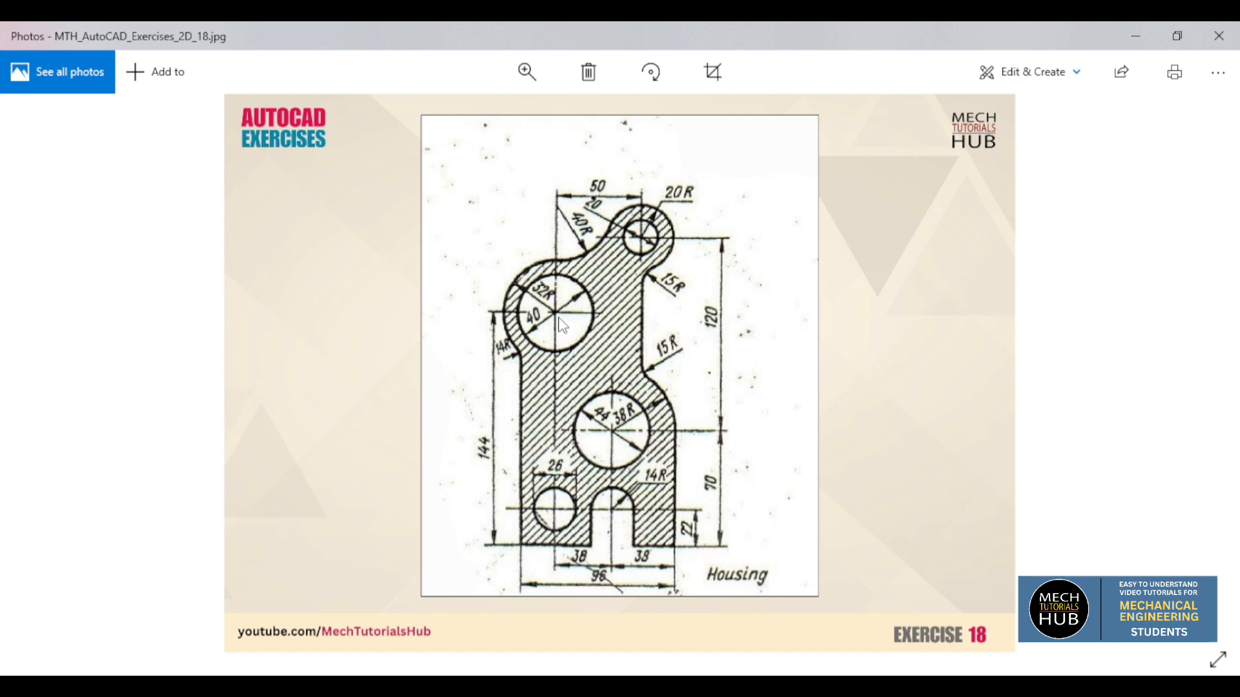
Draw a circle of radius 32 mm centred on the left end of the line offset 144 mm above the base.
{"action": "left_click", "coordinate": [602, 685]}
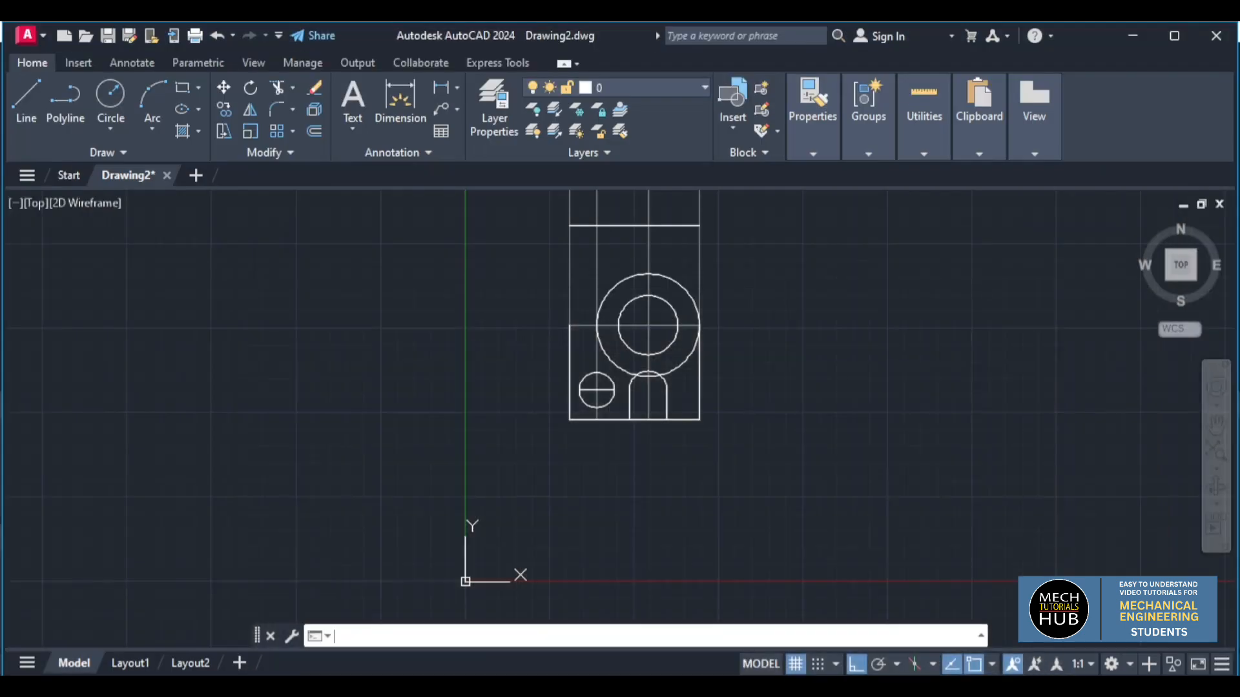
{"action": "left_click", "coordinate": [107, 125]}
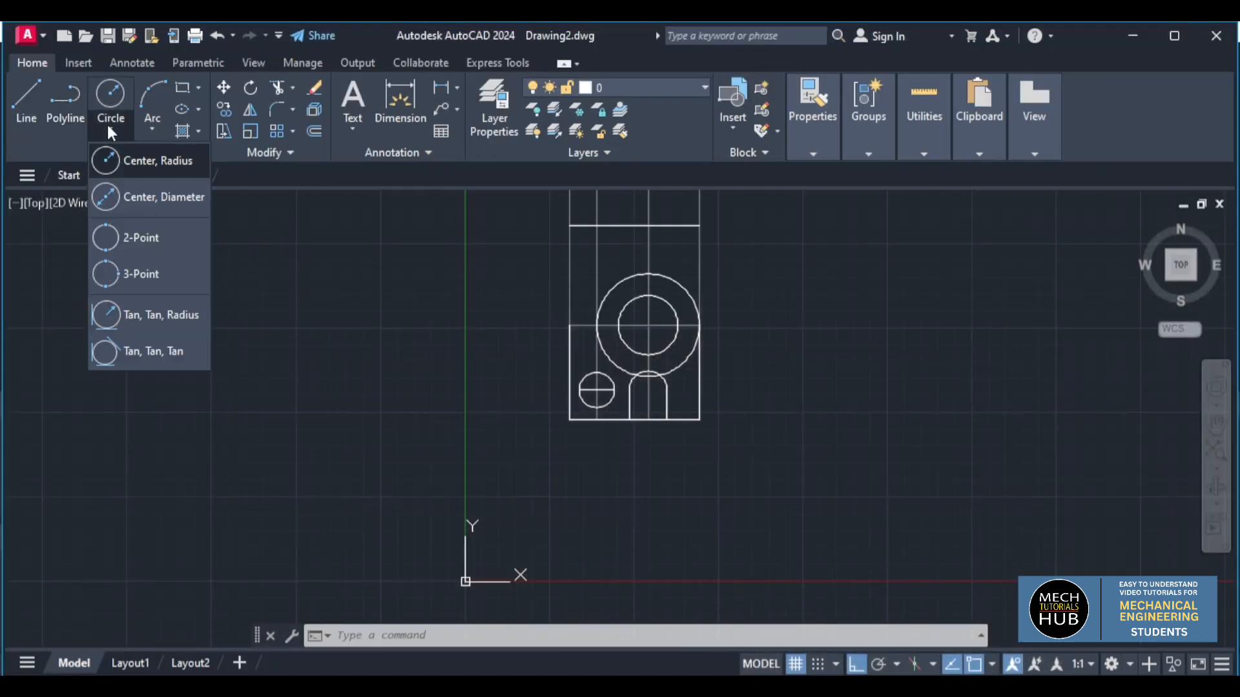
{"action": "left_click", "coordinate": [156, 163]}
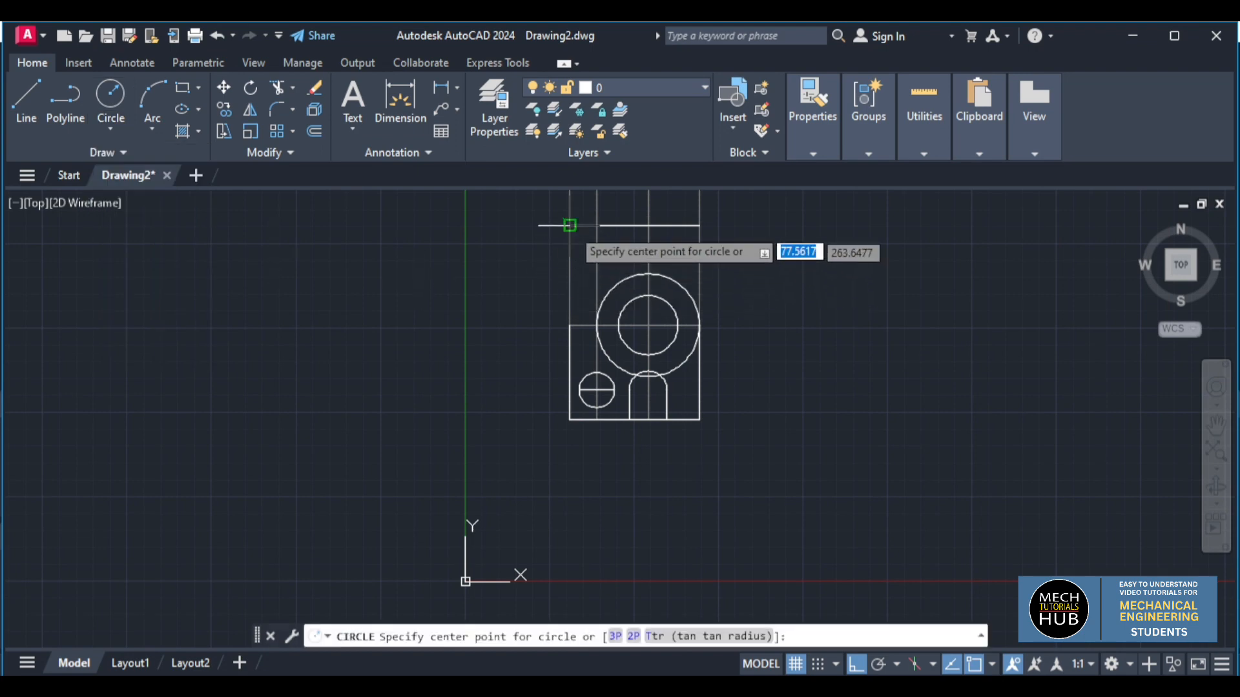
{"action": "left_click", "coordinate": [569, 225]}
{"action": "type", "text": "32"}
{"action": "key", "text": "Return"}
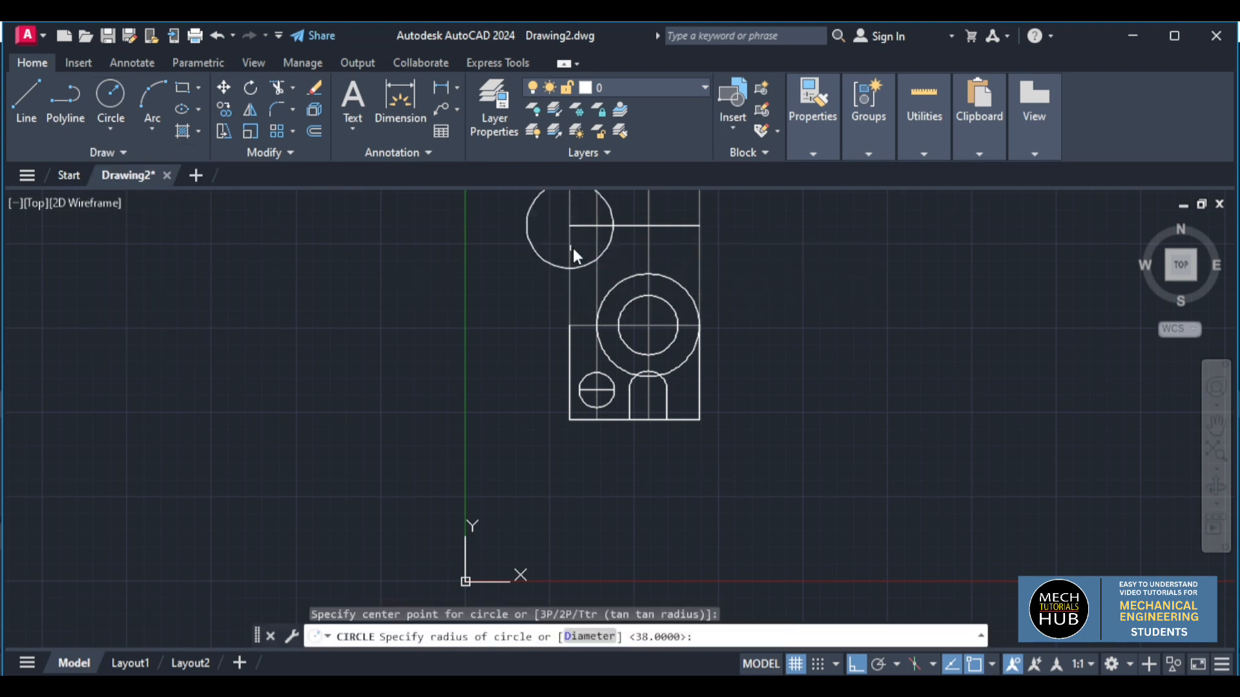
Draw a 40 mm diameter circle concentric with the 32 mm radius circle.
{"action": "left_click", "coordinate": [112, 125]}
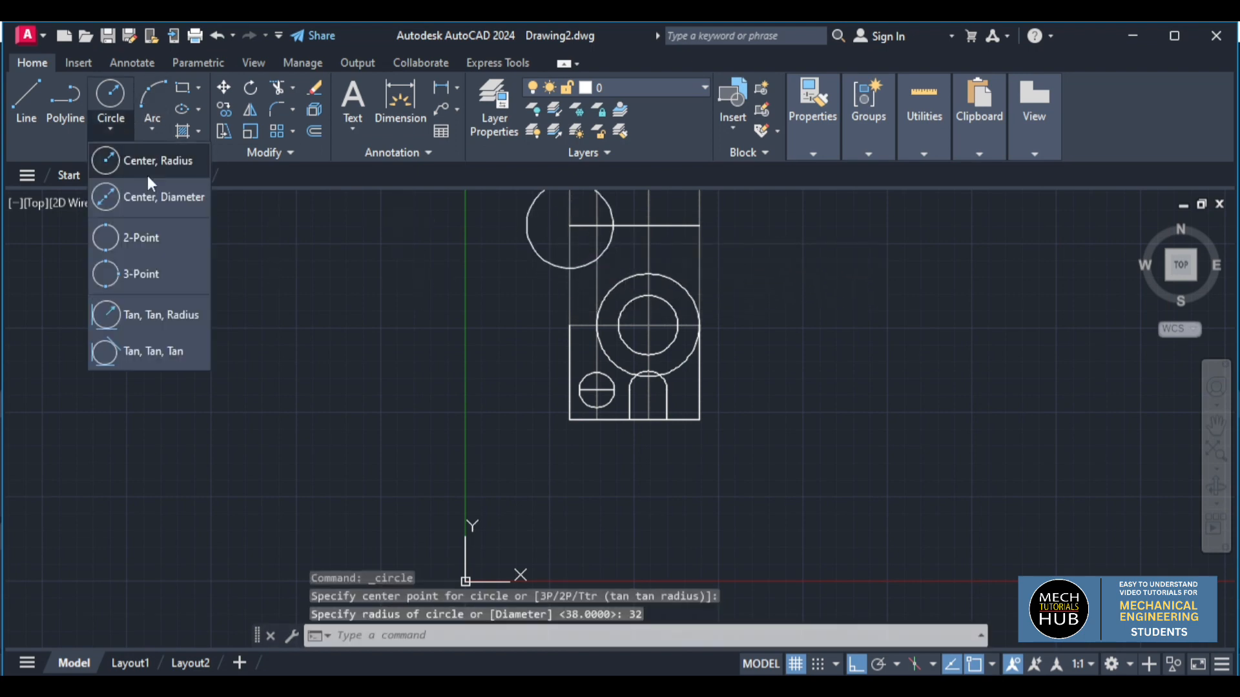
{"action": "left_click", "coordinate": [147, 163]}
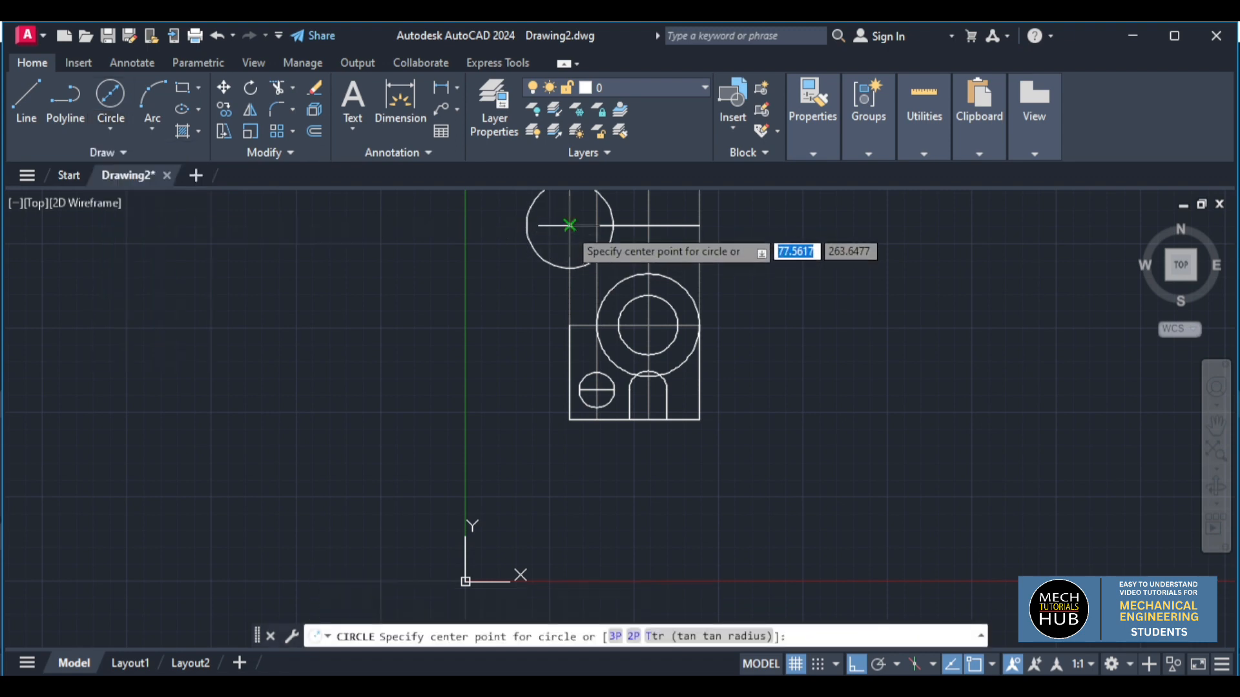
{"action": "left_click", "coordinate": [570, 225]}
{"action": "type", "text": "40"}
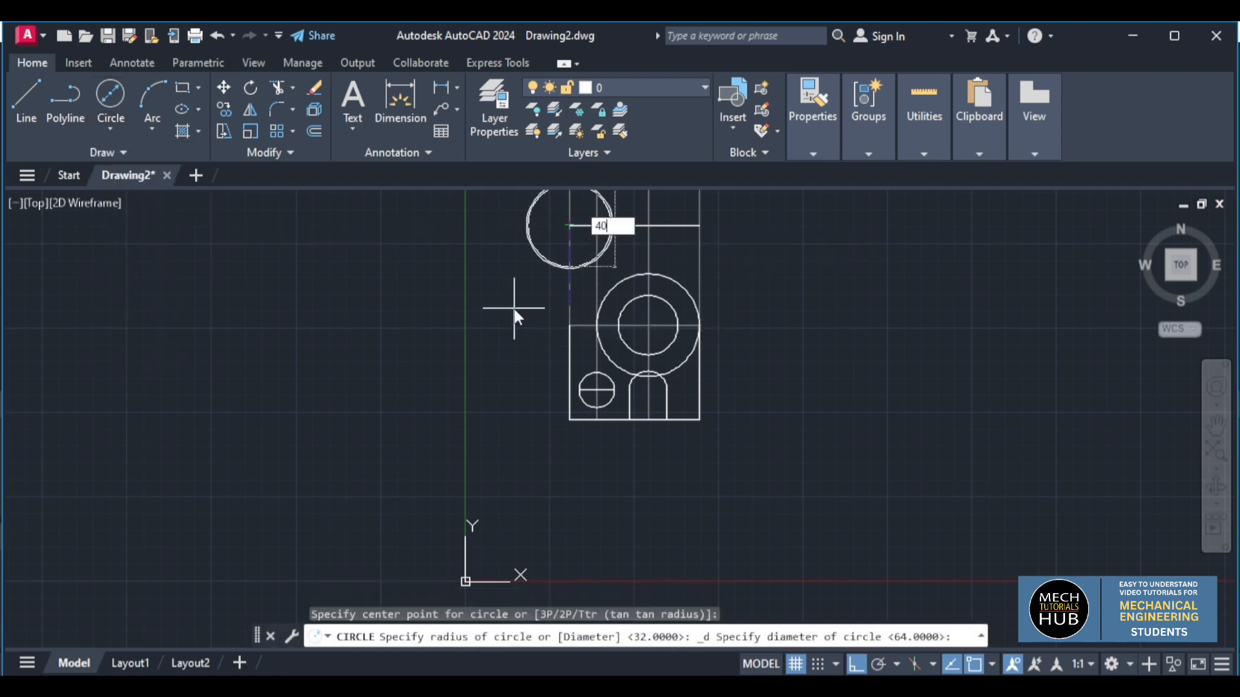
{"action": "key", "text": "Return"}
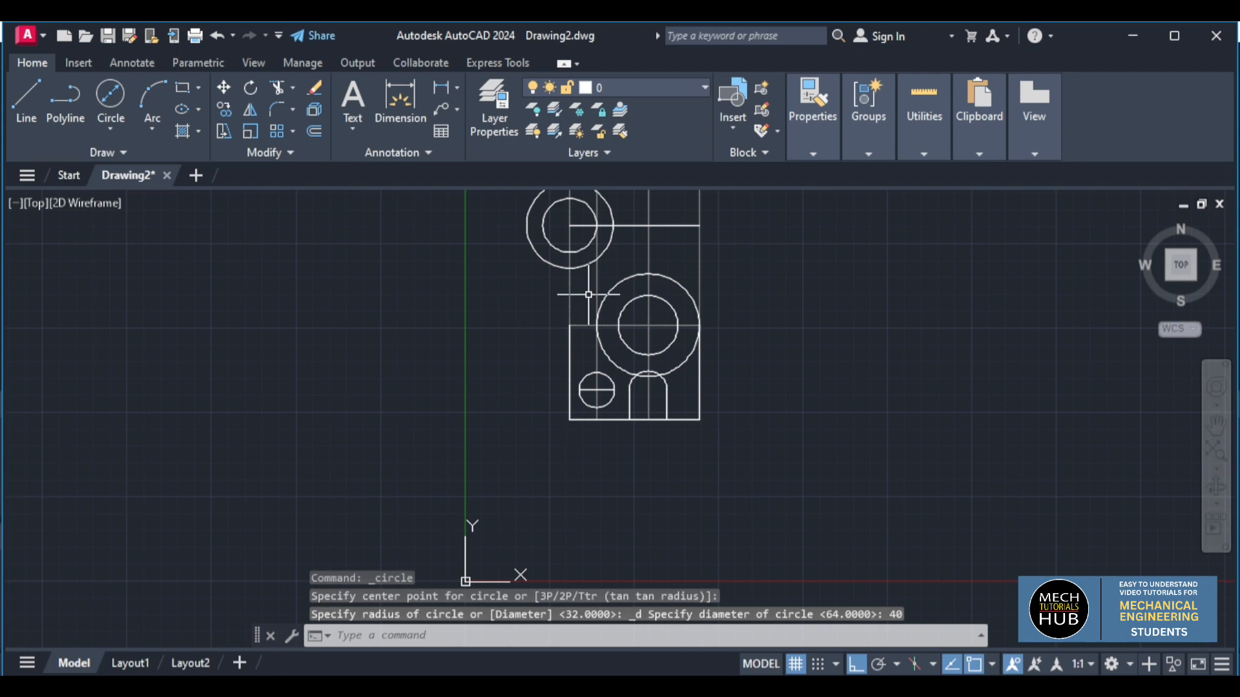
Check the reference drawing and erase the long vertical centerline along the plate's left edge.
{"action": "left_click", "coordinate": [596, 687]}
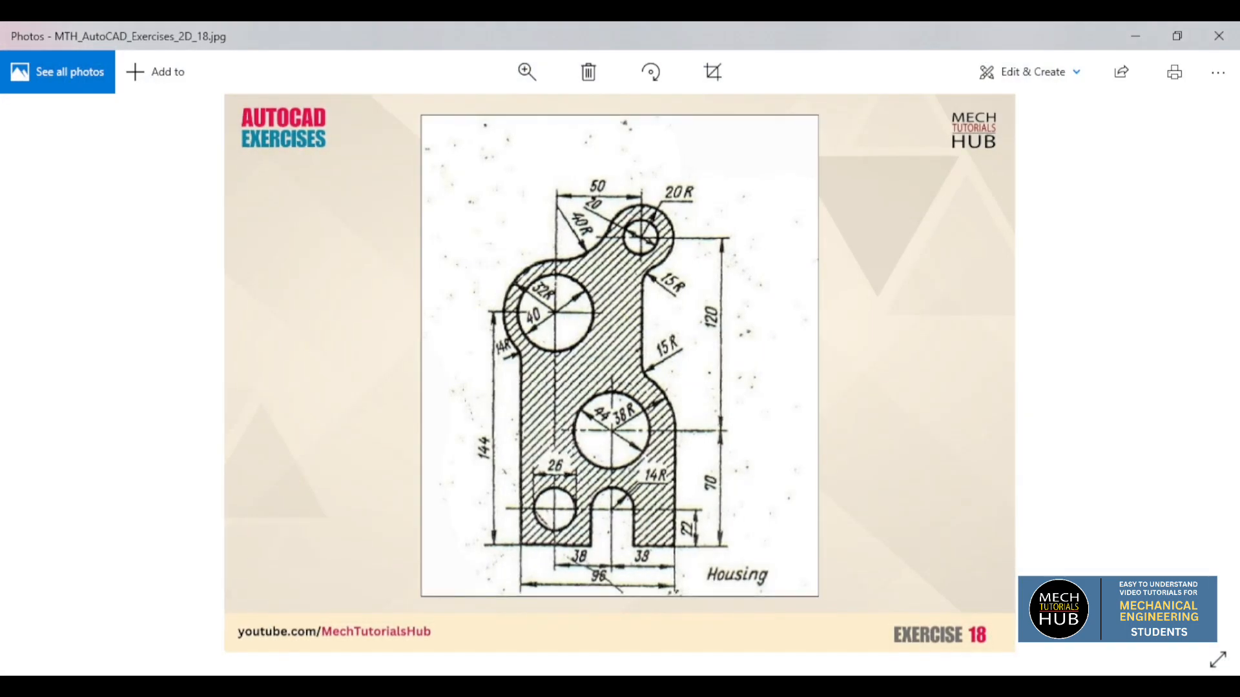
{"action": "left_click", "coordinate": [646, 687]}
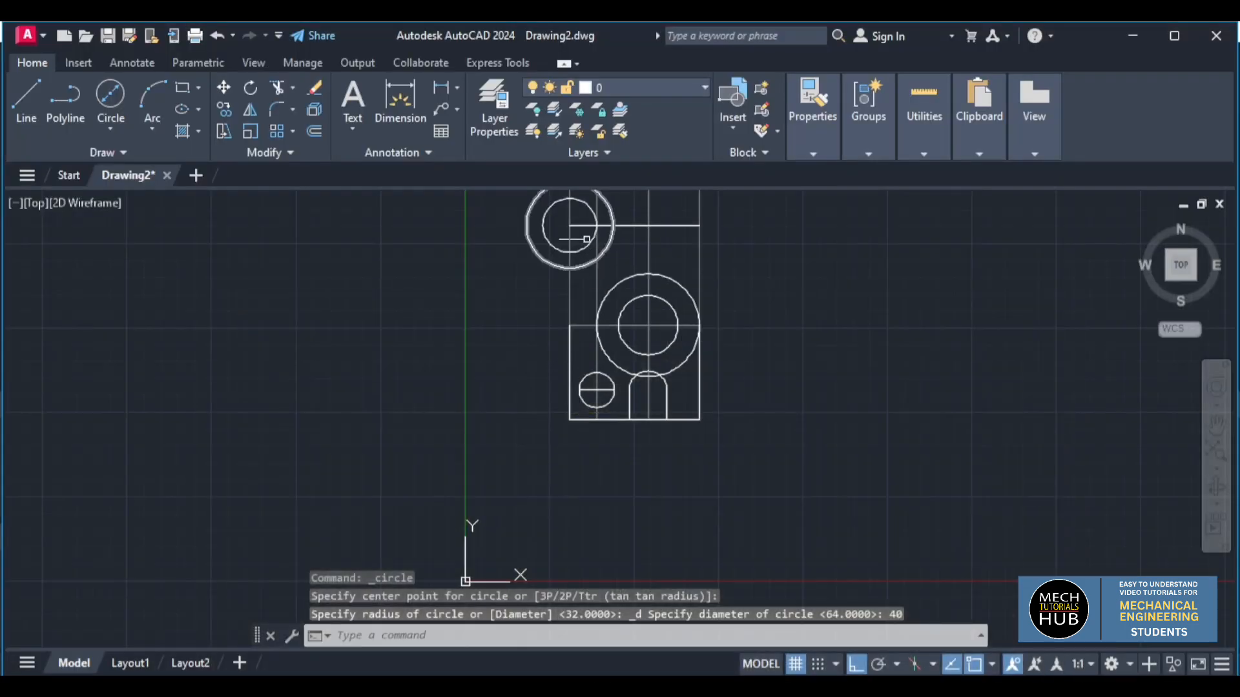
{"action": "scroll", "coordinate": [586, 238], "scroll_direction": "down", "scroll_amount": 3}
{"action": "scroll", "coordinate": [591, 213], "scroll_direction": "up", "scroll_amount": 3}
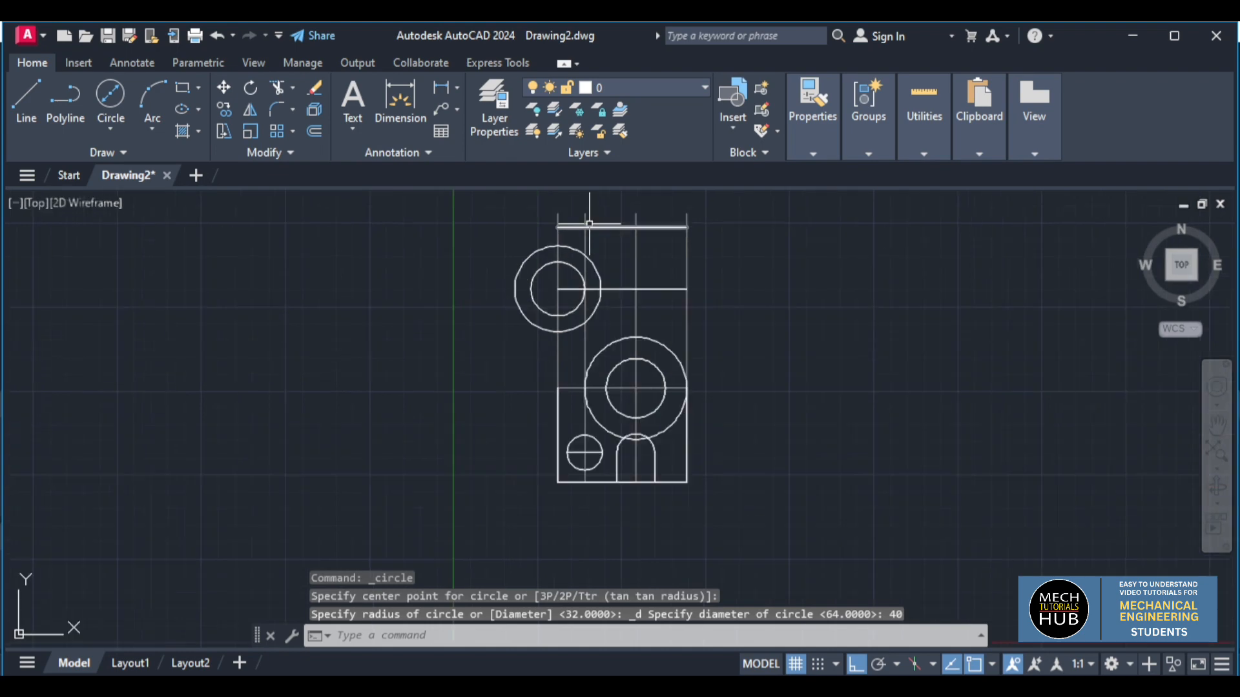
{"action": "left_click", "coordinate": [559, 352]}
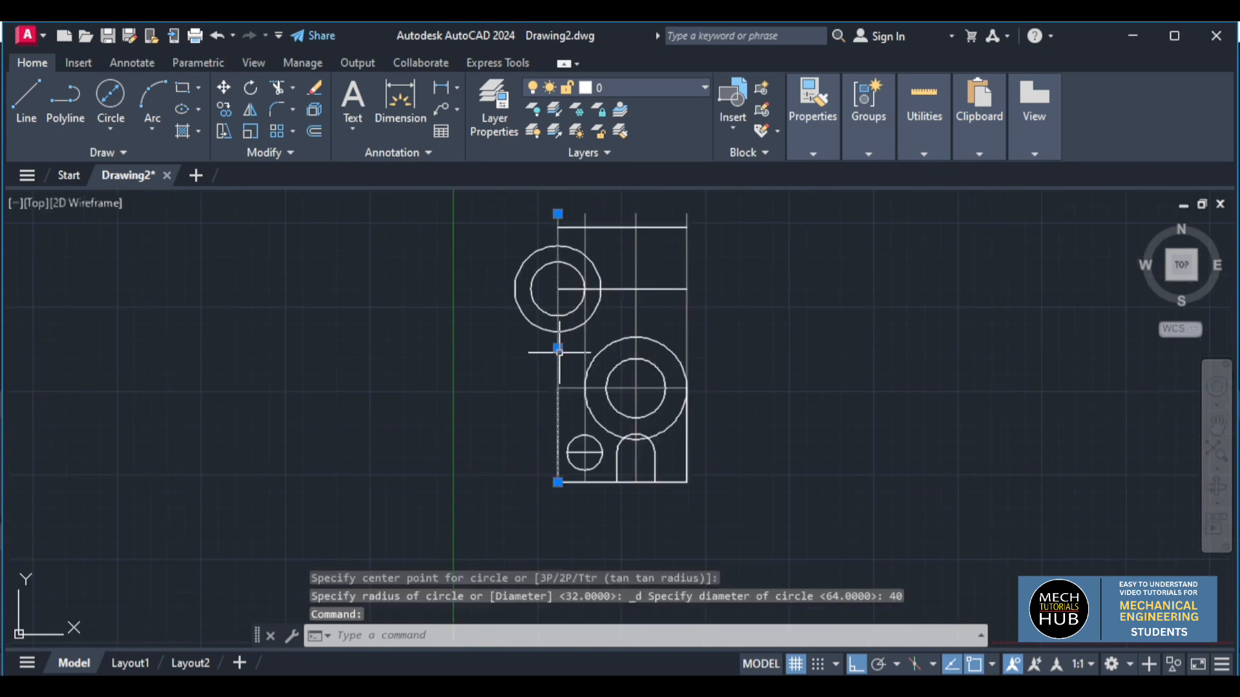
{"action": "key", "text": "Delete"}
Try to extend the plate's left outline edge upward to the 32 mm radius circle.
{"action": "type", "text": "ex"}
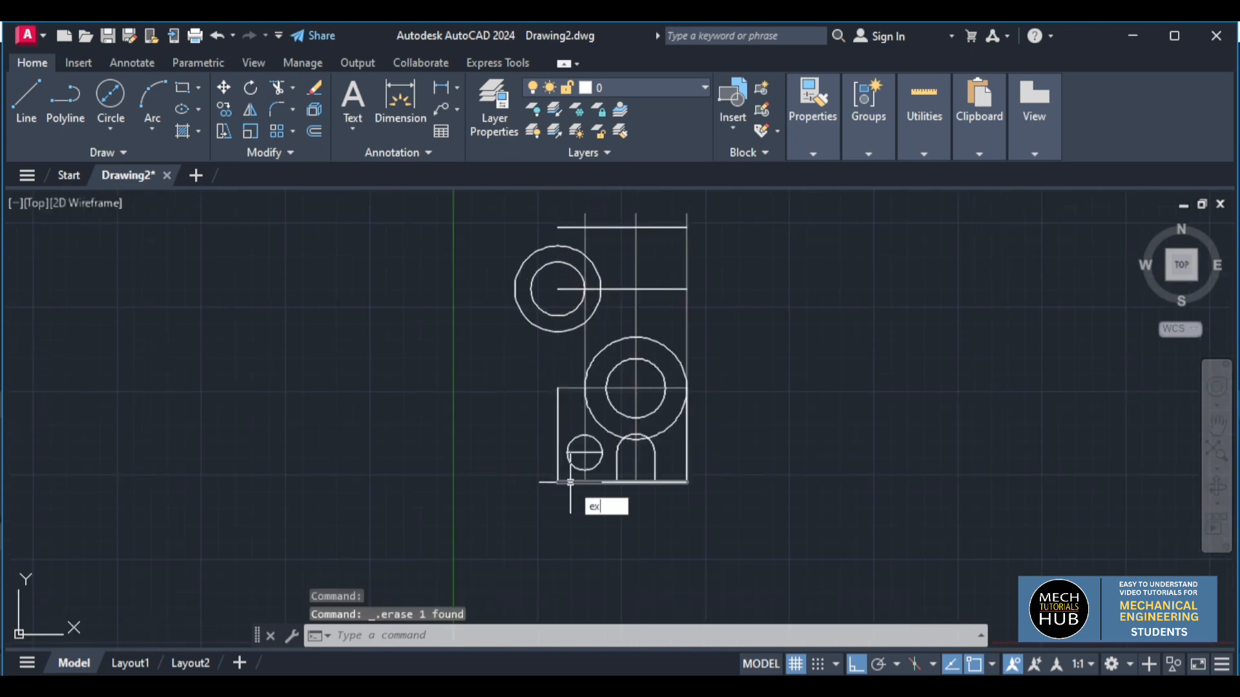
{"action": "key", "text": "Return"}
{"action": "scroll", "coordinate": [603, 387], "scroll_direction": "up", "scroll_amount": 5}
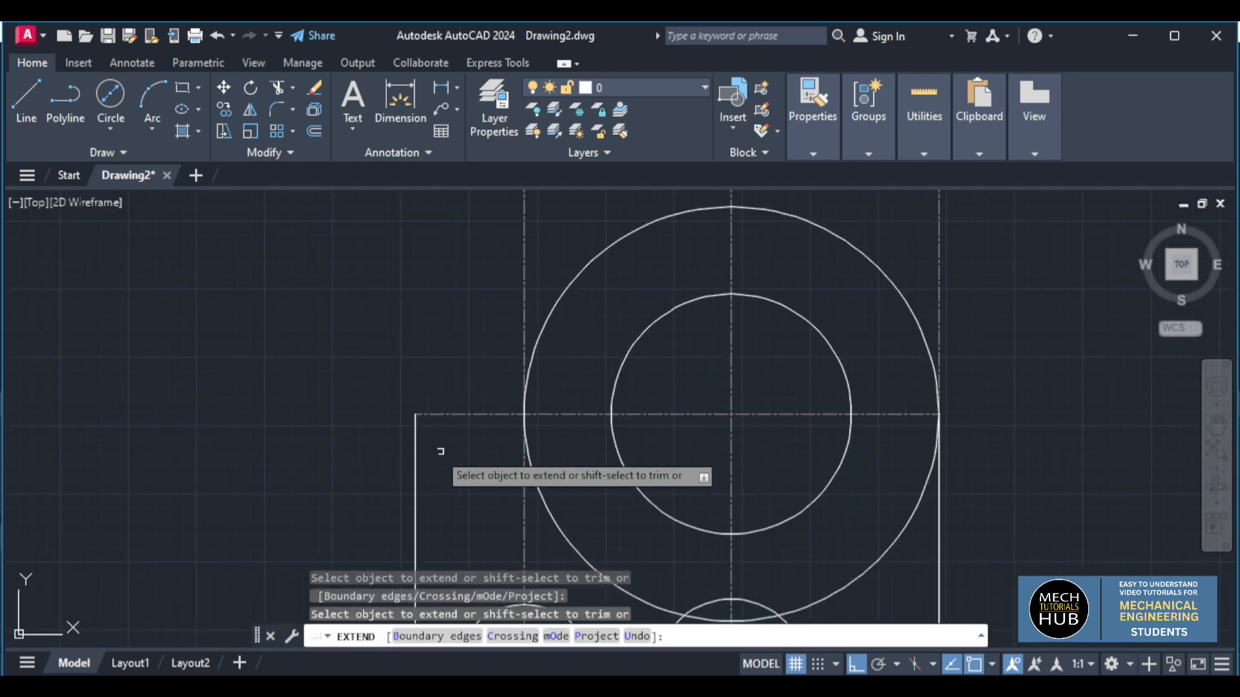
{"action": "left_click", "coordinate": [416, 430]}
{"action": "key", "text": "Escape"}
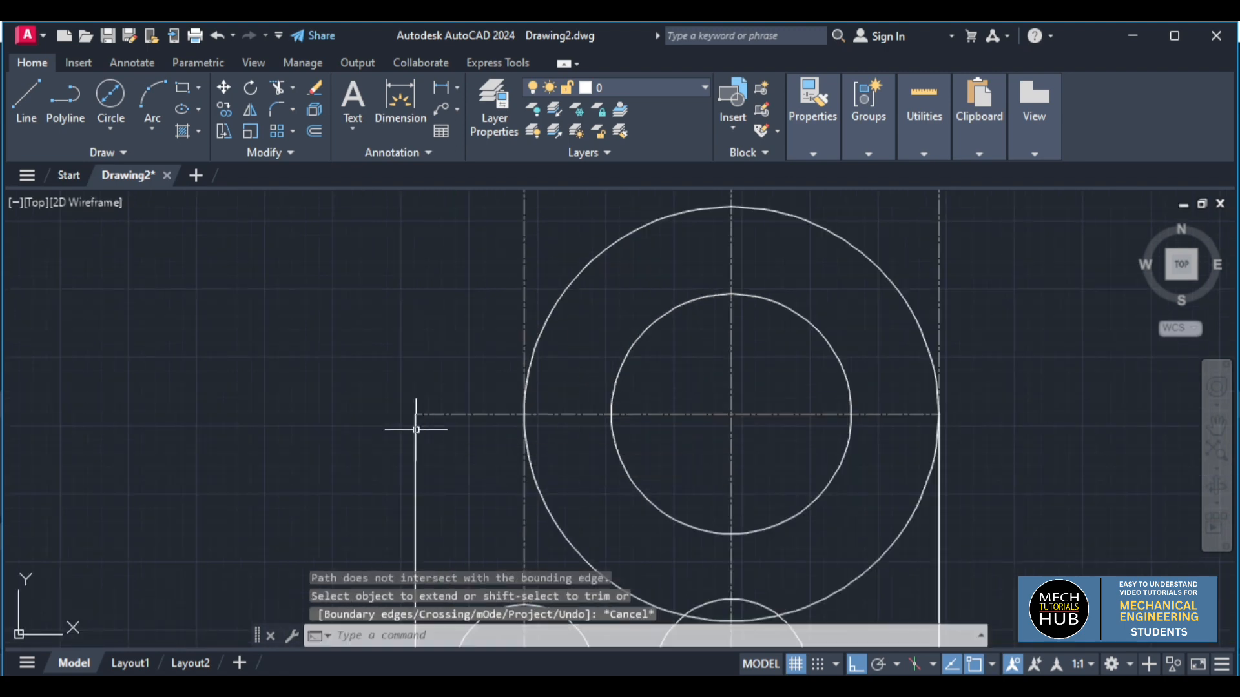
{"action": "key", "text": "Escape"}
{"action": "left_click", "coordinate": [416, 434]}
{"action": "key", "text": "Escape"}
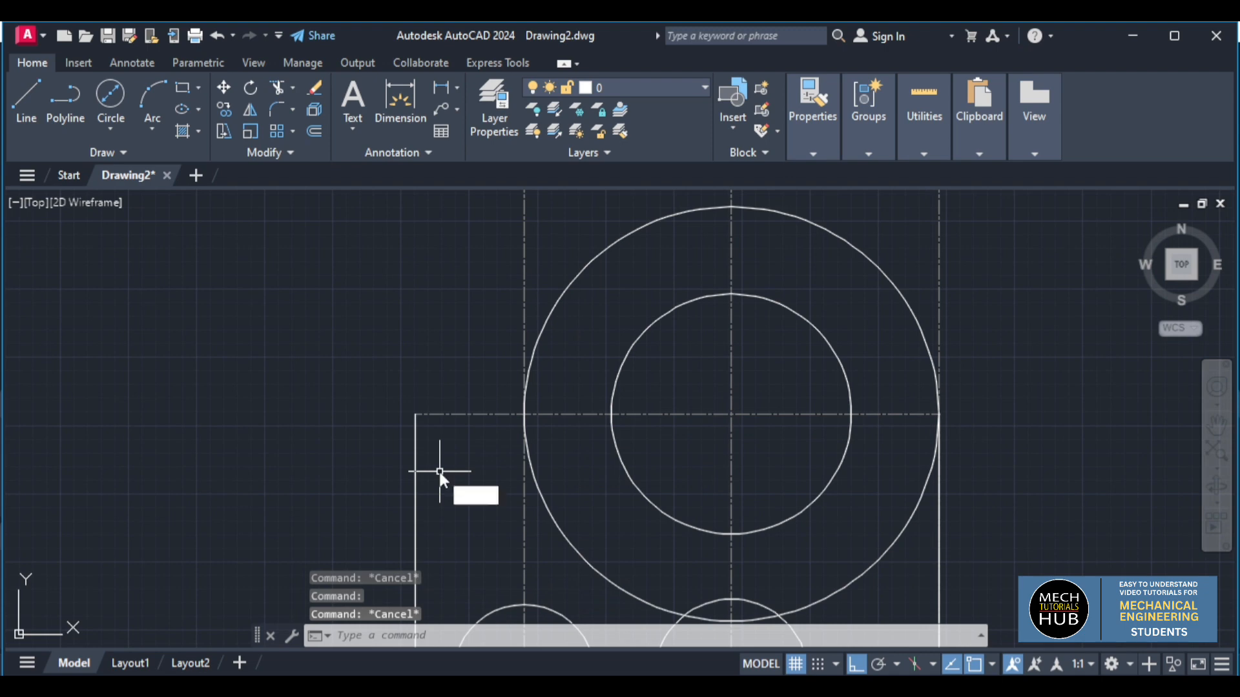
{"action": "type", "text": "ex"}
{"action": "key", "text": "Return"}
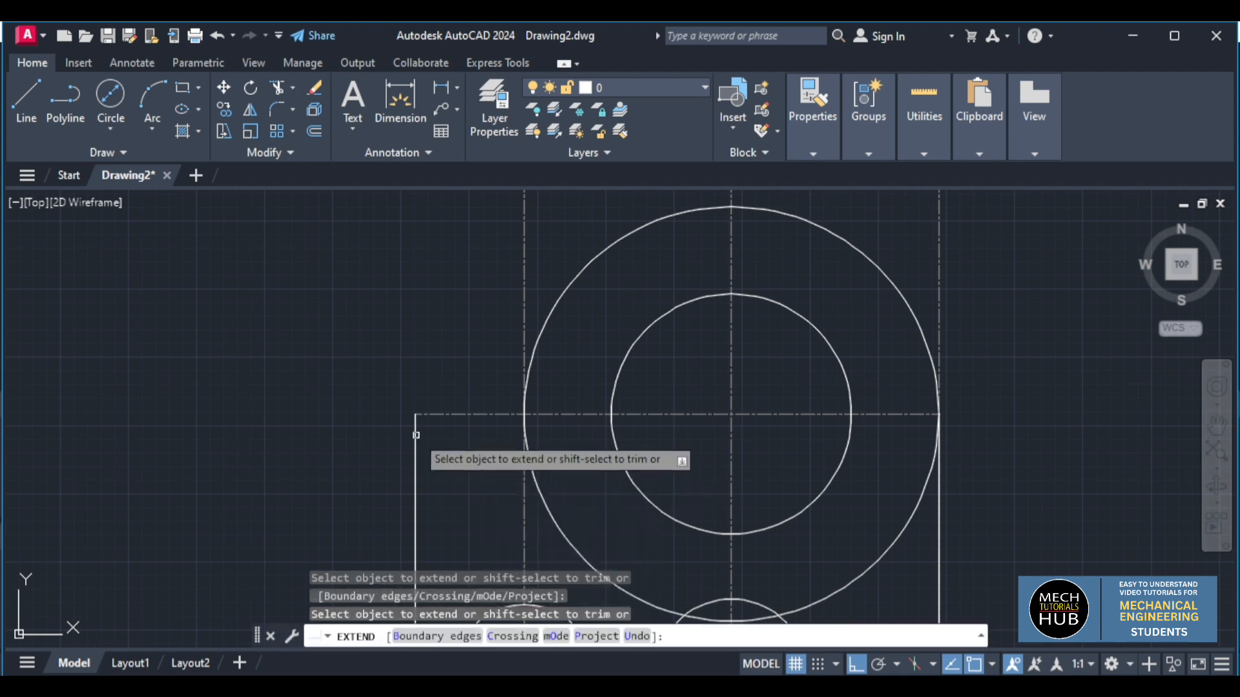
{"action": "left_click", "coordinate": [417, 435]}
{"action": "key", "text": "Escape"}
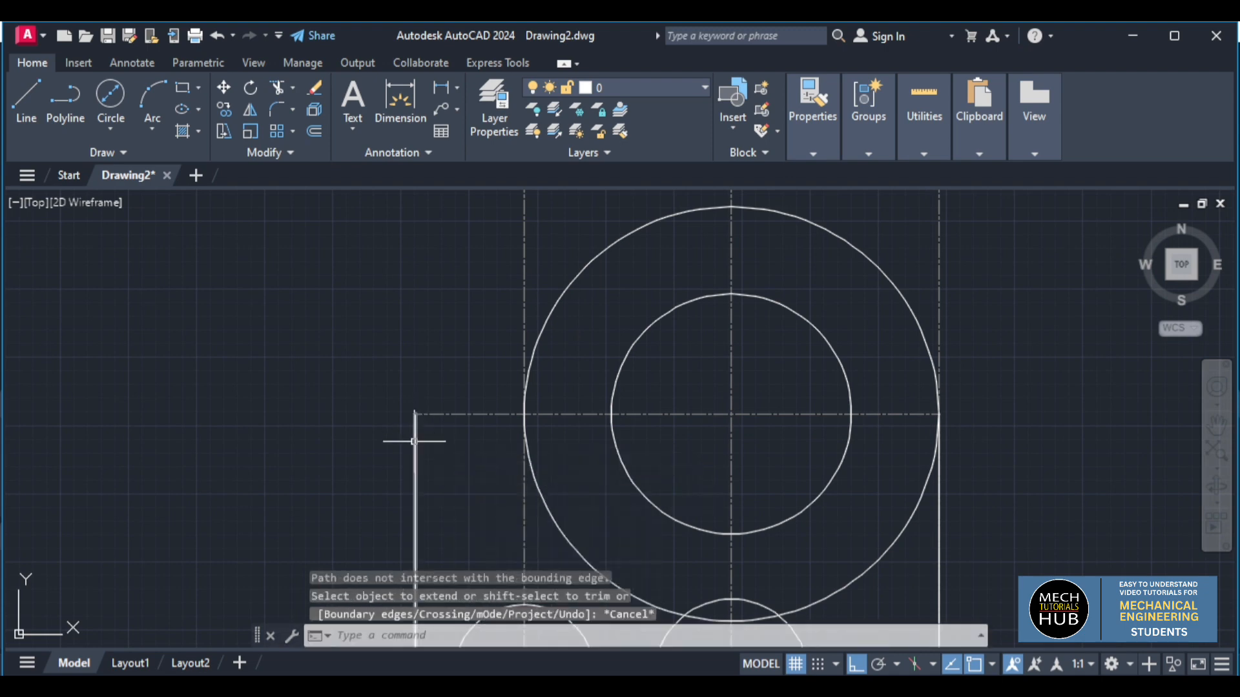
Stretch the upper end of the plate's left edge up to the lowest point of the 32 mm radius circle.
{"action": "left_click", "coordinate": [415, 442]}
{"action": "scroll", "coordinate": [415, 426], "scroll_direction": "down", "scroll_amount": 5}
{"action": "scroll", "coordinate": [394, 484], "scroll_direction": "up", "scroll_amount": 3}
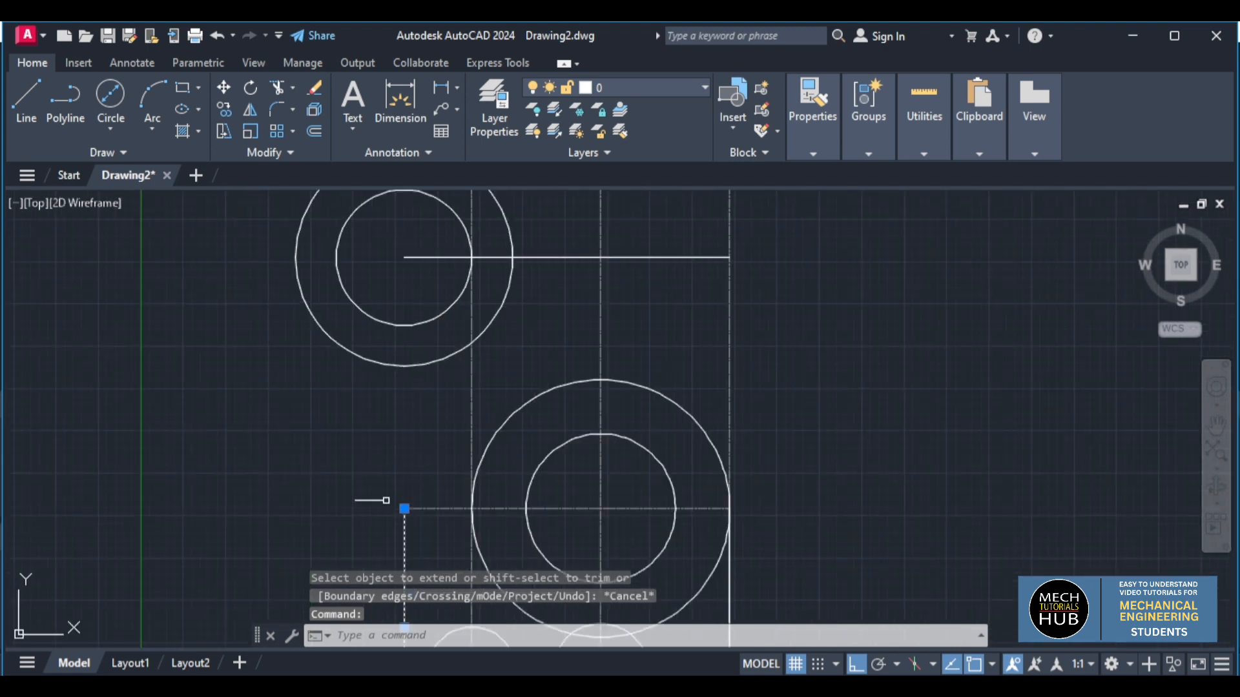
{"action": "left_click", "coordinate": [404, 509]}
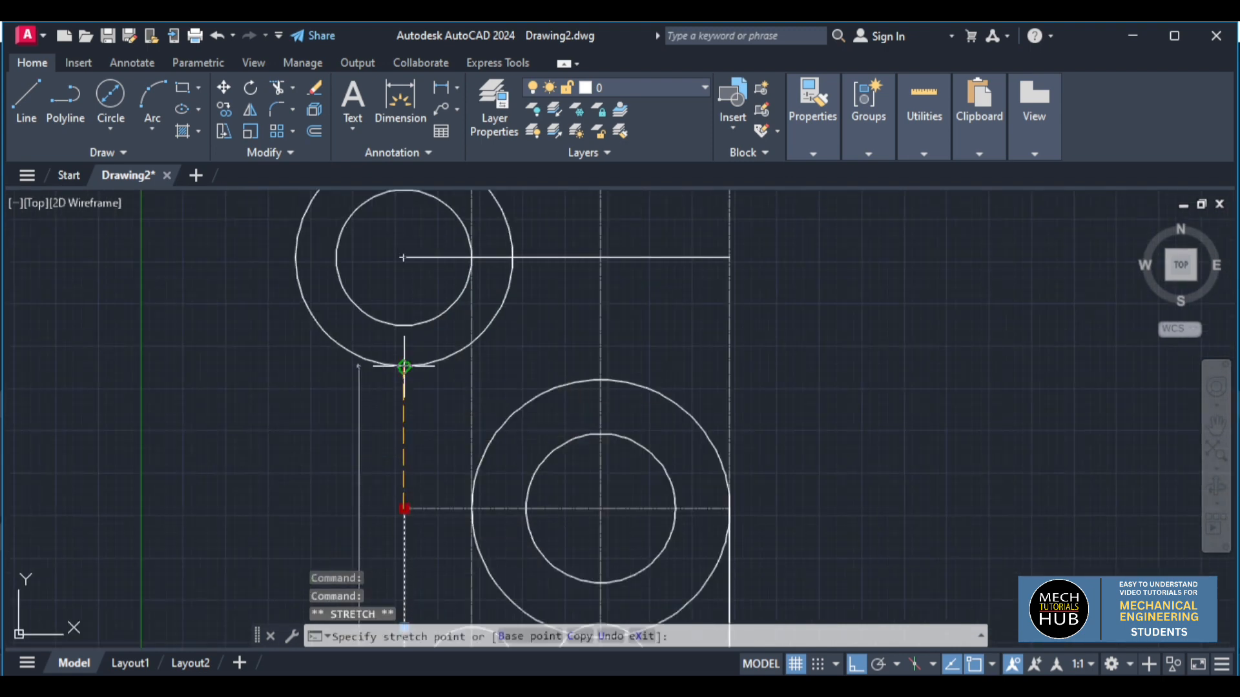
{"action": "left_click", "coordinate": [404, 366]}
{"action": "scroll", "coordinate": [452, 456], "scroll_direction": "down", "scroll_amount": 4}
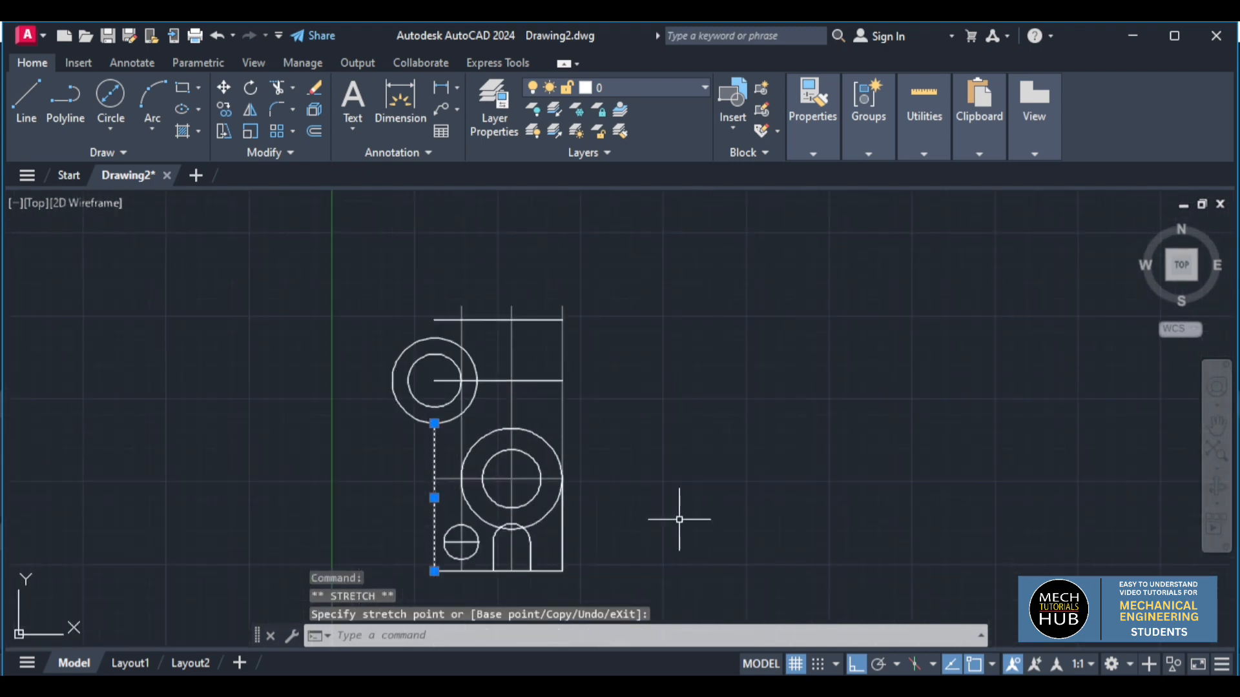
{"action": "key", "text": "Escape"}
{"action": "key", "text": "alt+Tab"}
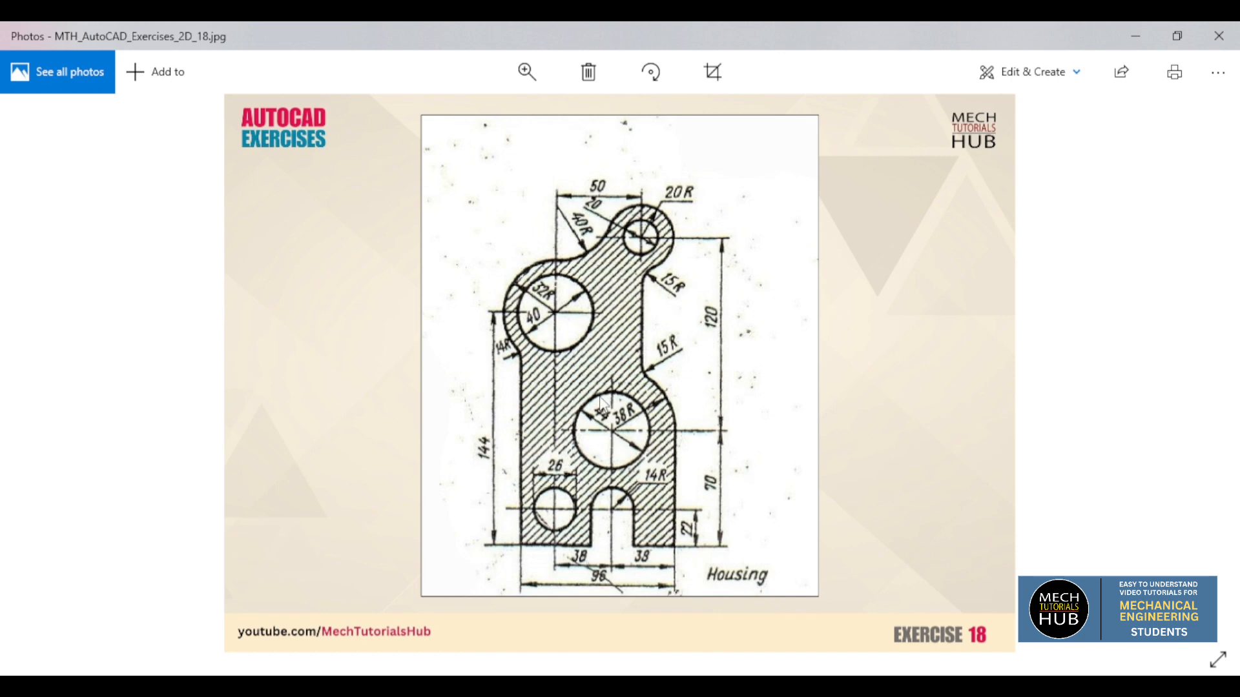
Compare the position of the 32 mm radius boss and 40 mm hole in the drawing with the reference image.
{"action": "left_click", "coordinate": [586, 685]}
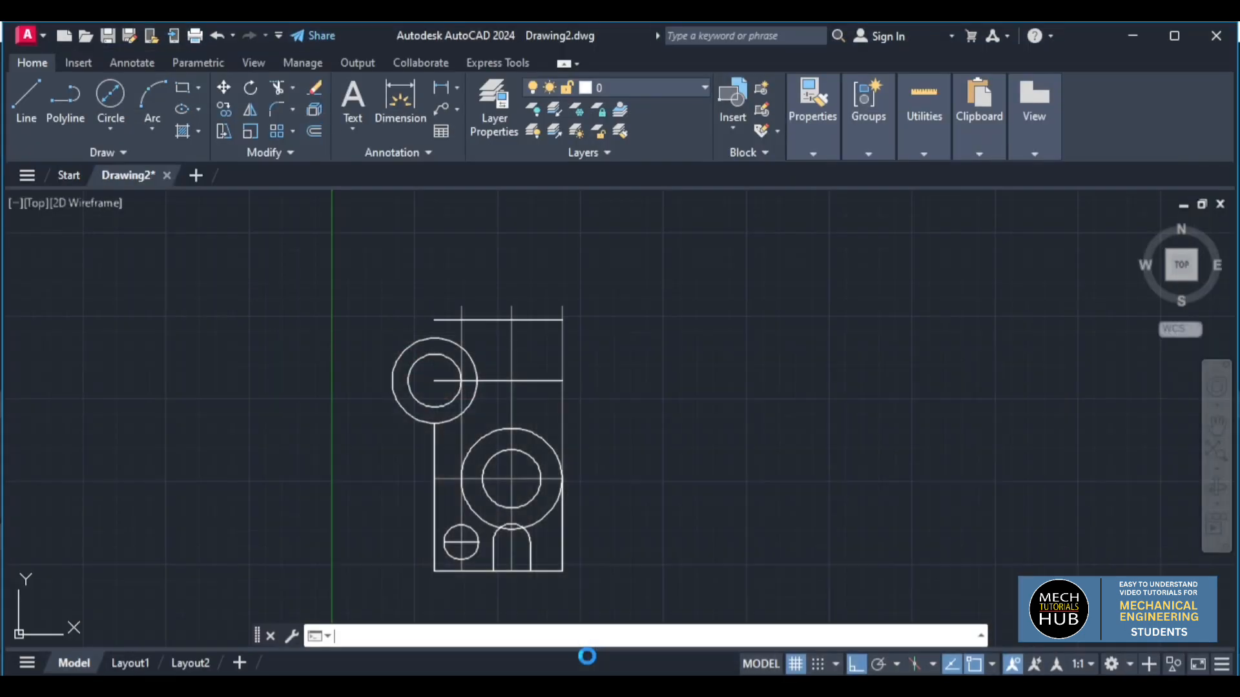
{"action": "scroll", "coordinate": [506, 343], "scroll_direction": "up", "scroll_amount": 2}
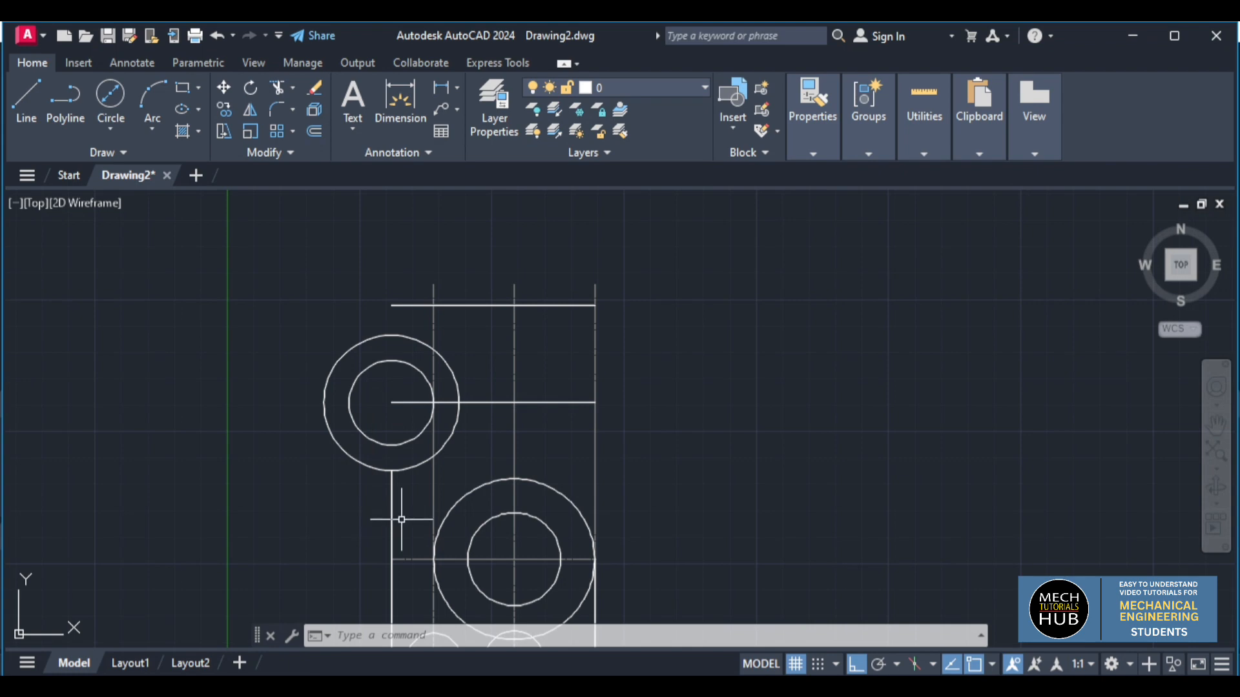
{"action": "left_click", "coordinate": [523, 684]}
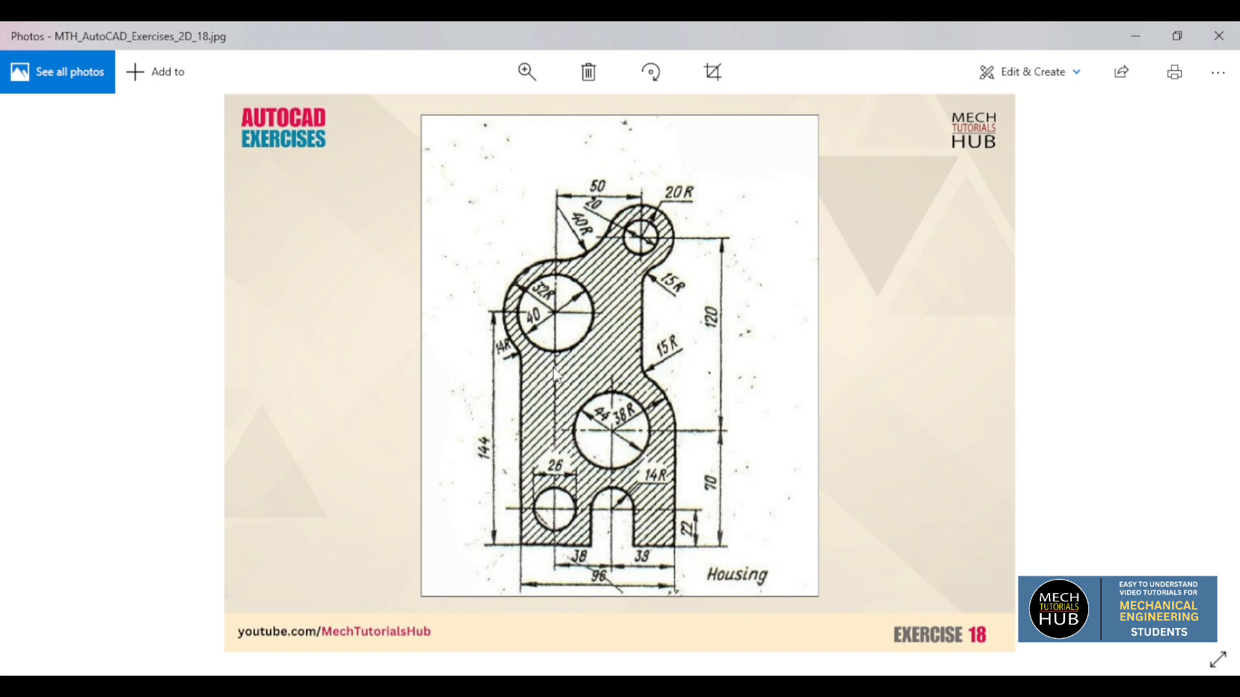
{"action": "key", "text": "alt+Tab"}
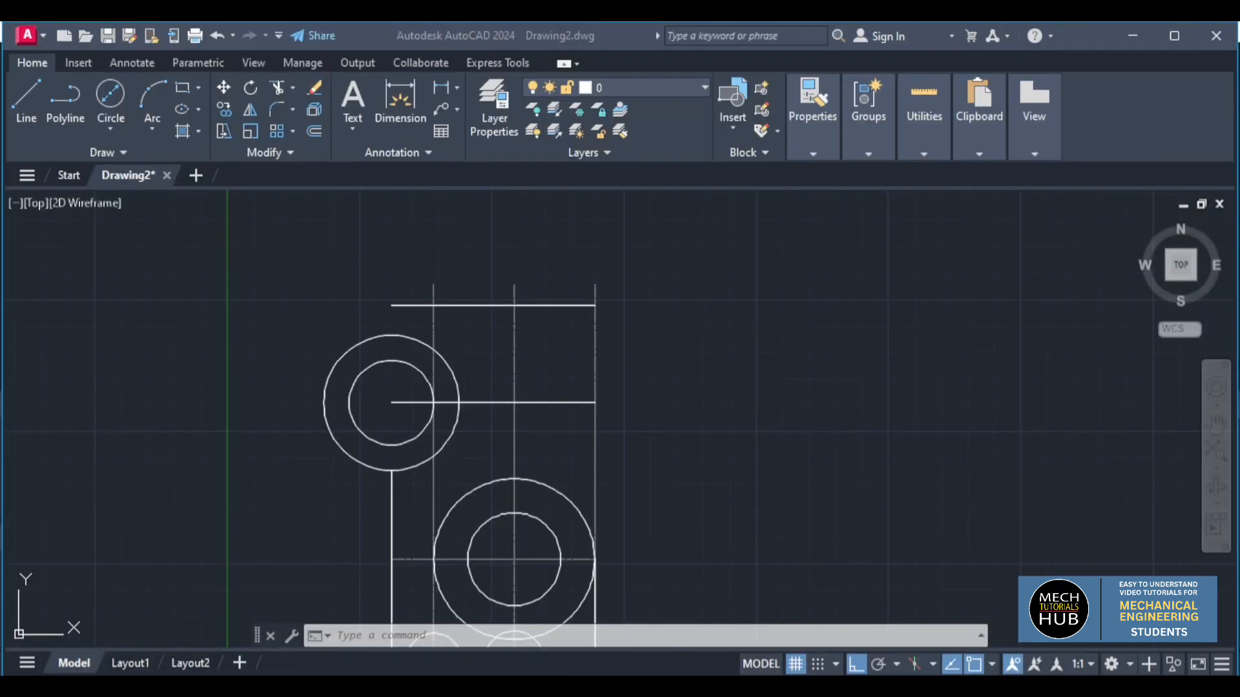
{"action": "key", "text": "alt+Tab"}
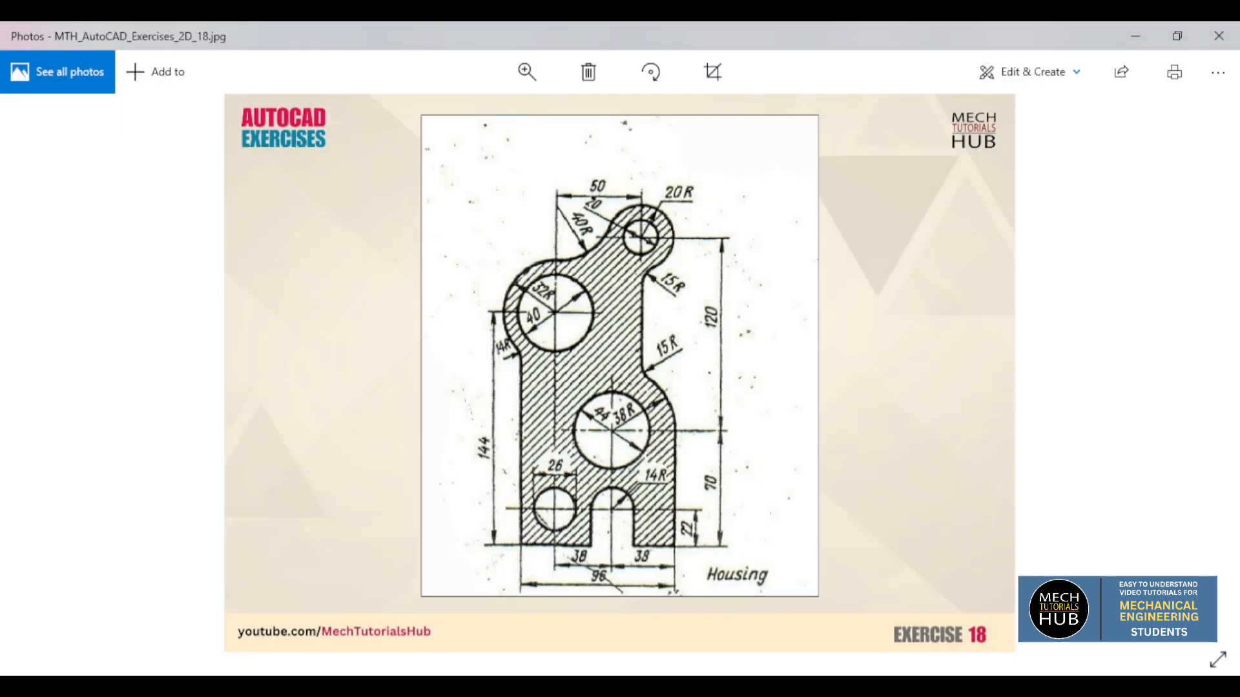
{"action": "key", "text": "alt+Tab"}
{"action": "scroll", "coordinate": [510, 413], "scroll_direction": "down", "scroll_amount": 5}
{"action": "scroll", "coordinate": [487, 452], "scroll_direction": "up", "scroll_amount": 5}
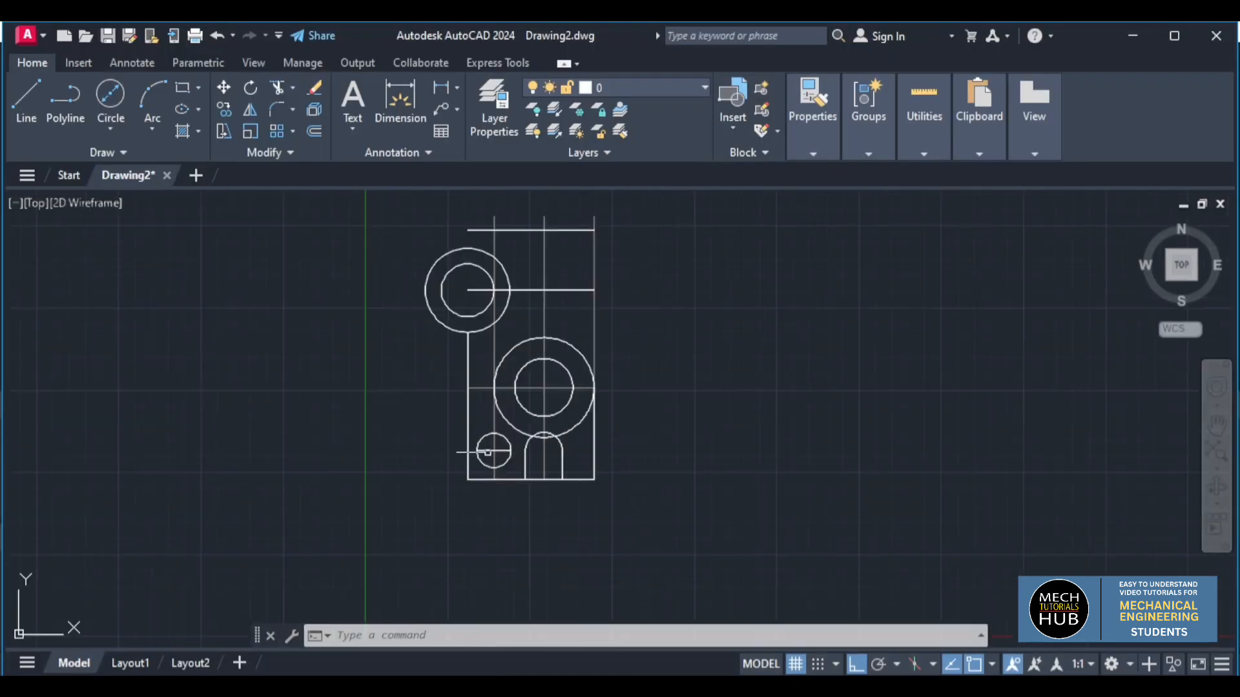
{"action": "scroll", "coordinate": [495, 315], "scroll_direction": "up", "scroll_amount": 2}
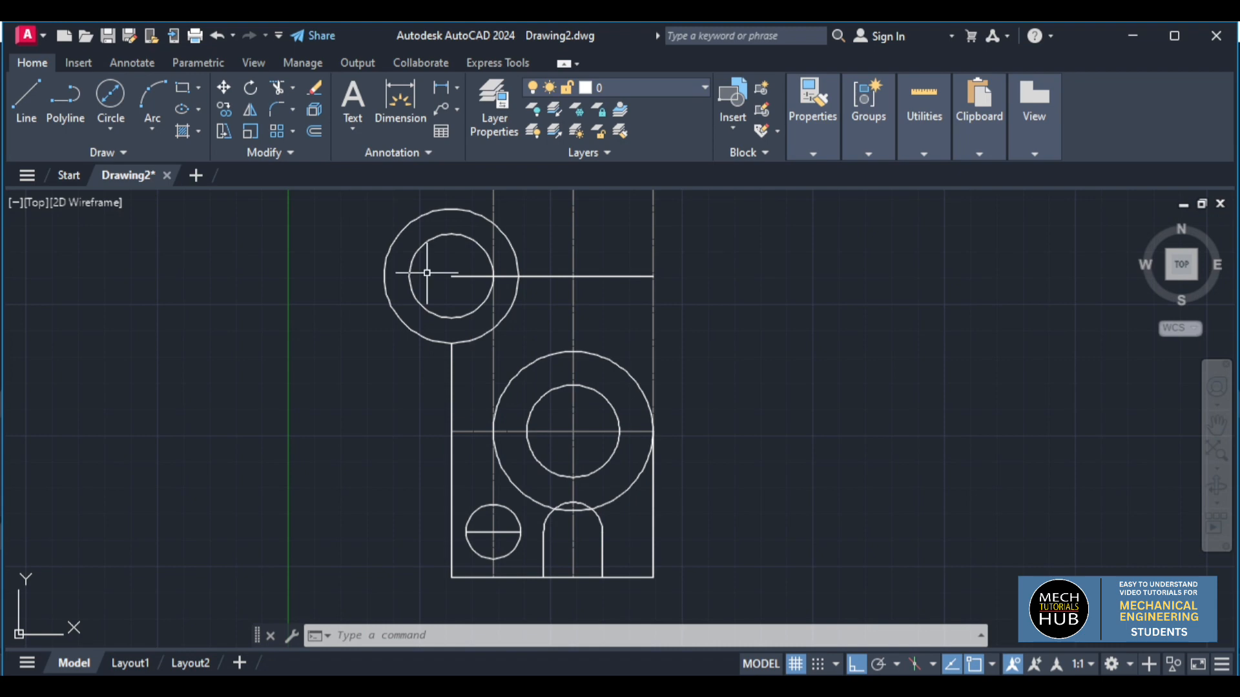
{"action": "scroll", "coordinate": [485, 315], "scroll_direction": "down", "scroll_amount": 2}
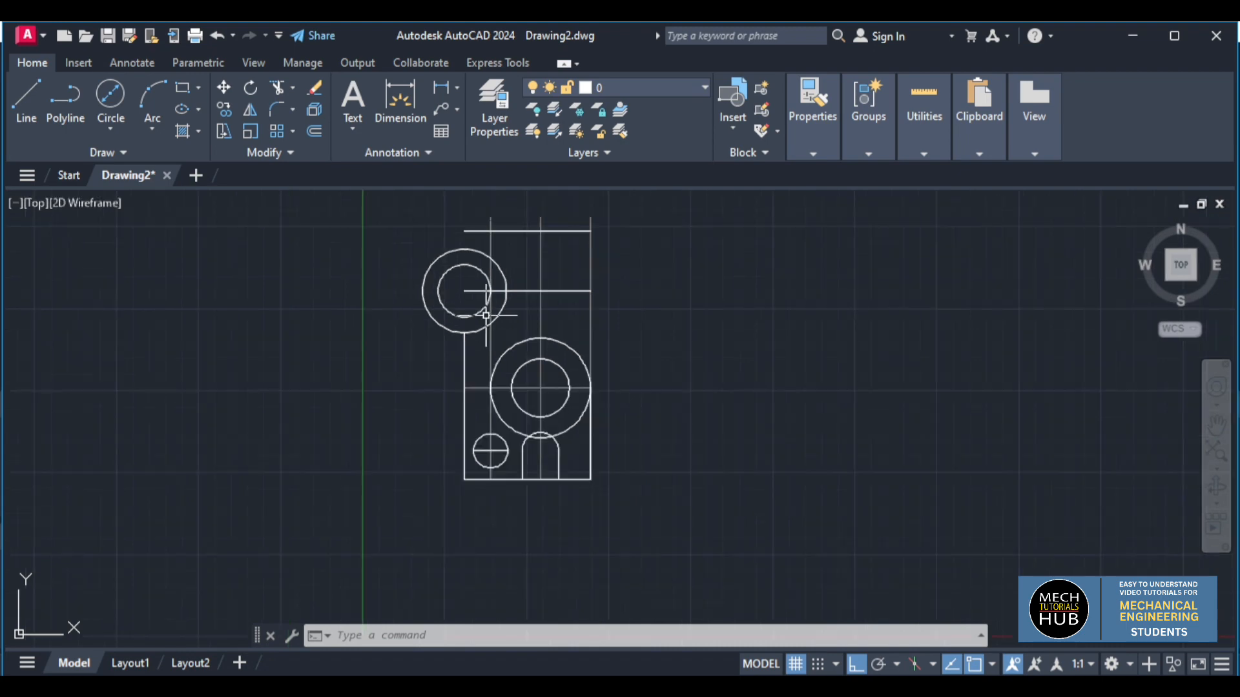
{"action": "scroll", "coordinate": [486, 315], "scroll_direction": "down", "scroll_amount": 1}
{"action": "scroll", "coordinate": [497, 305], "scroll_direction": "up", "scroll_amount": 3}
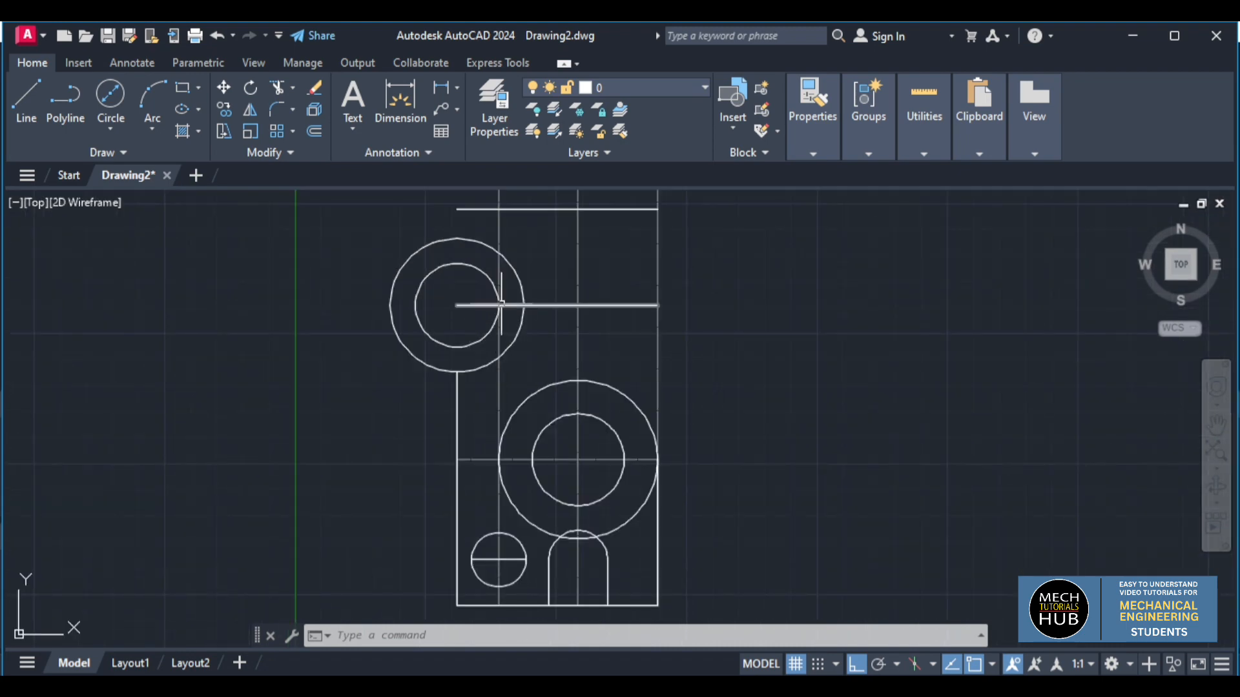
{"action": "left_click", "coordinate": [597, 687]}
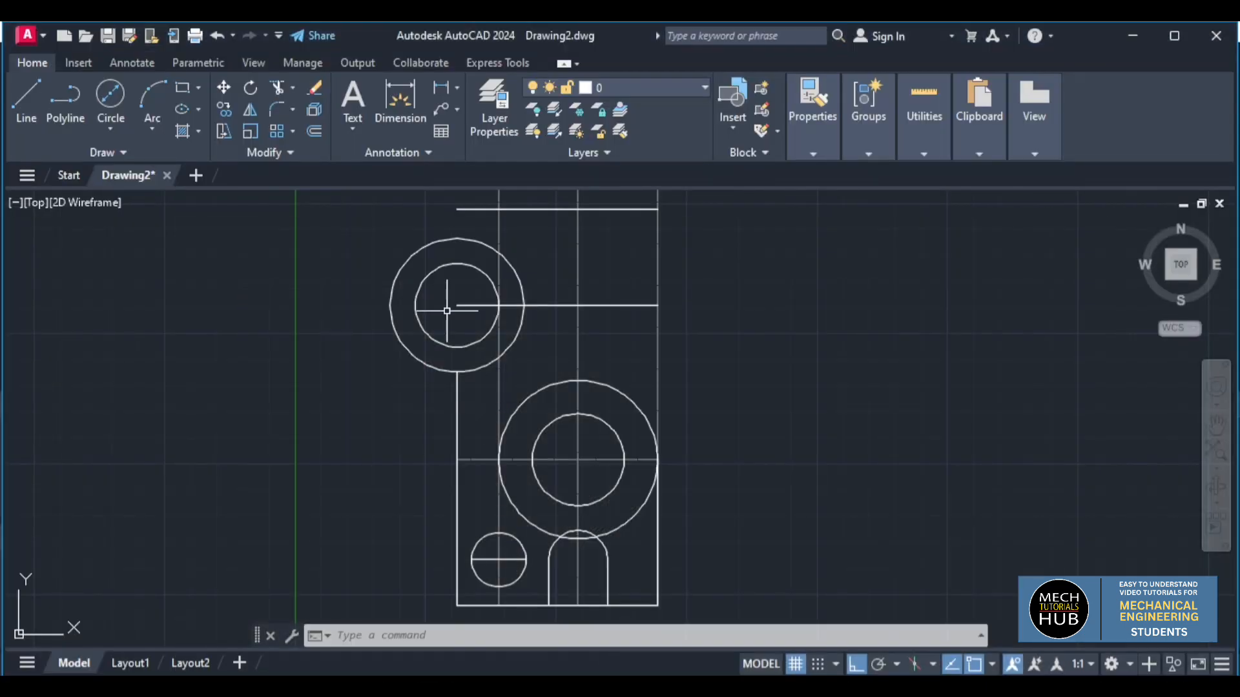
{"action": "left_click", "coordinate": [400, 263]}
{"action": "left_click", "coordinate": [441, 266]}
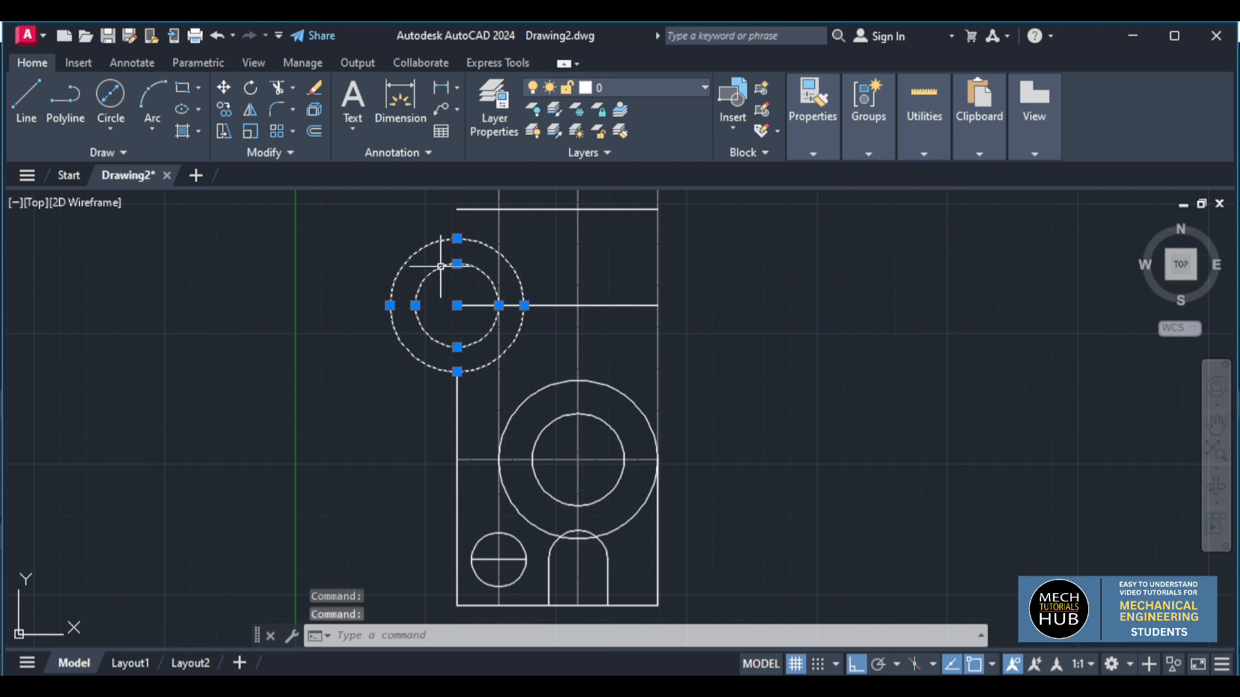
{"action": "key", "text": "Escape"}
{"action": "key", "text": "Escape"}
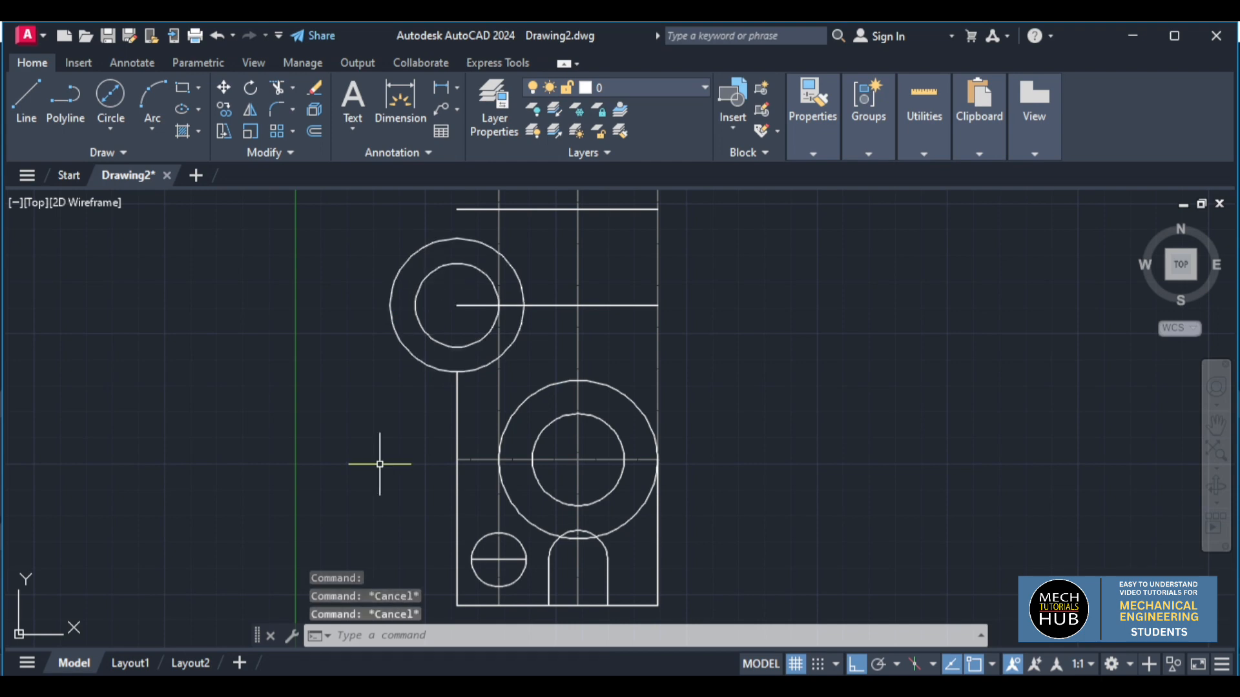
Move the 32 mm radius circle by its center along the horizontal line onto the 26 mm hole's vertical centerline.
{"action": "left_click", "coordinate": [390, 305]}
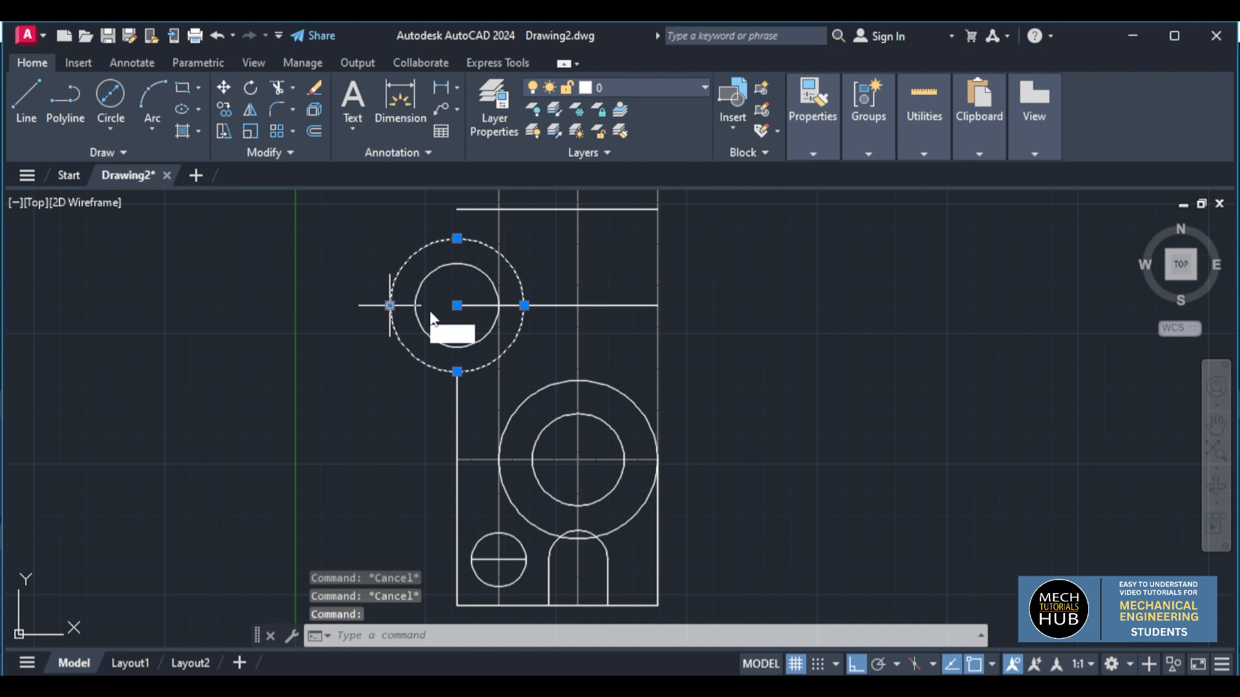
{"action": "type", "text": "m"}
{"action": "key", "text": "Return"}
{"action": "left_click", "coordinate": [457, 305]}
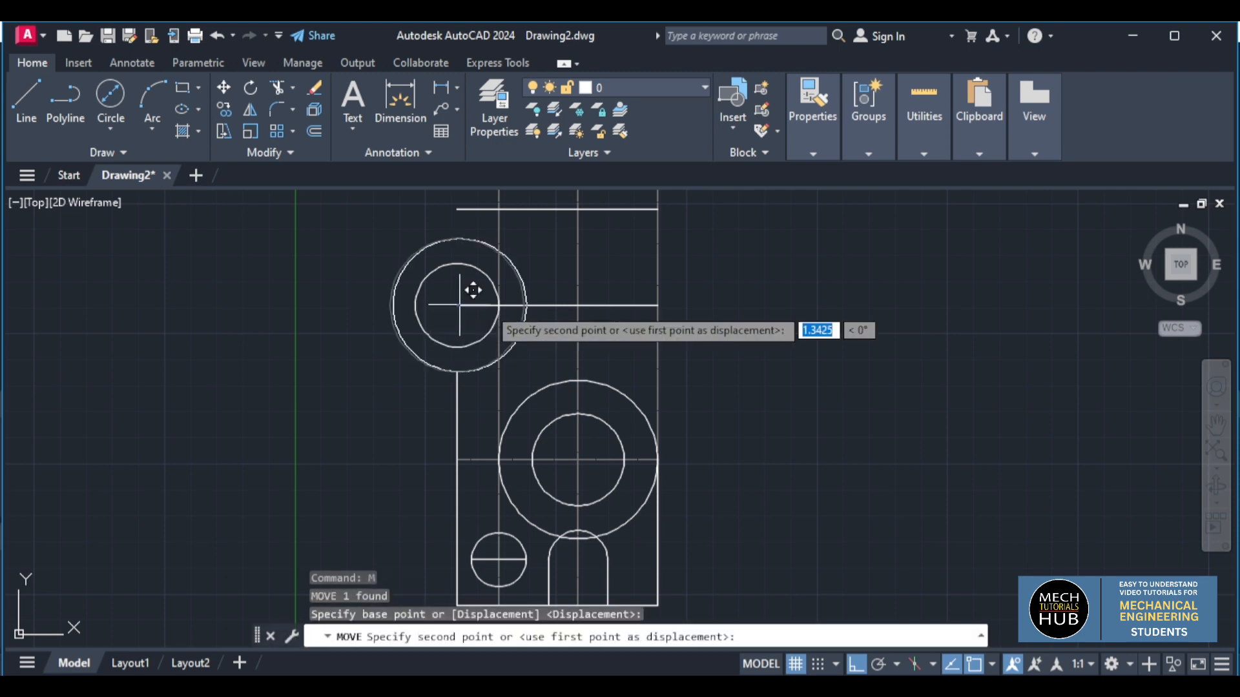
{"action": "left_click", "coordinate": [498, 305]}
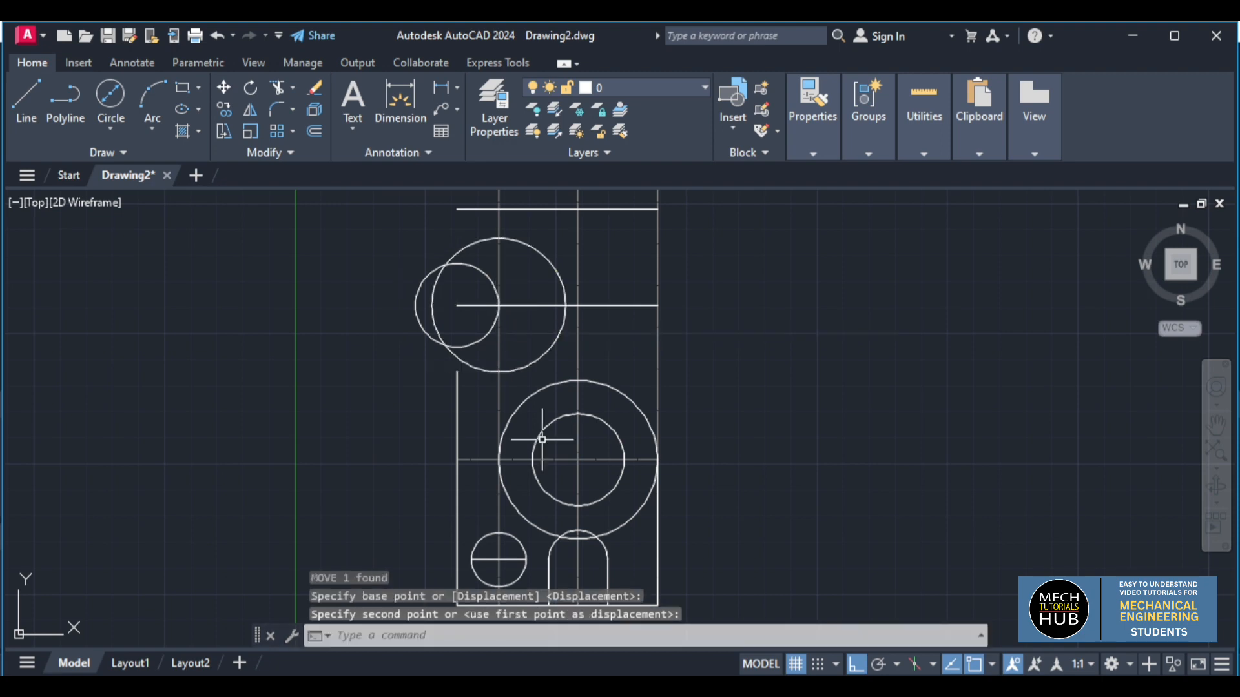
Move the 40 mm diameter circle by its center 20 mm to the right, concentric with the 32 mm radius circle.
{"action": "left_click", "coordinate": [452, 345]}
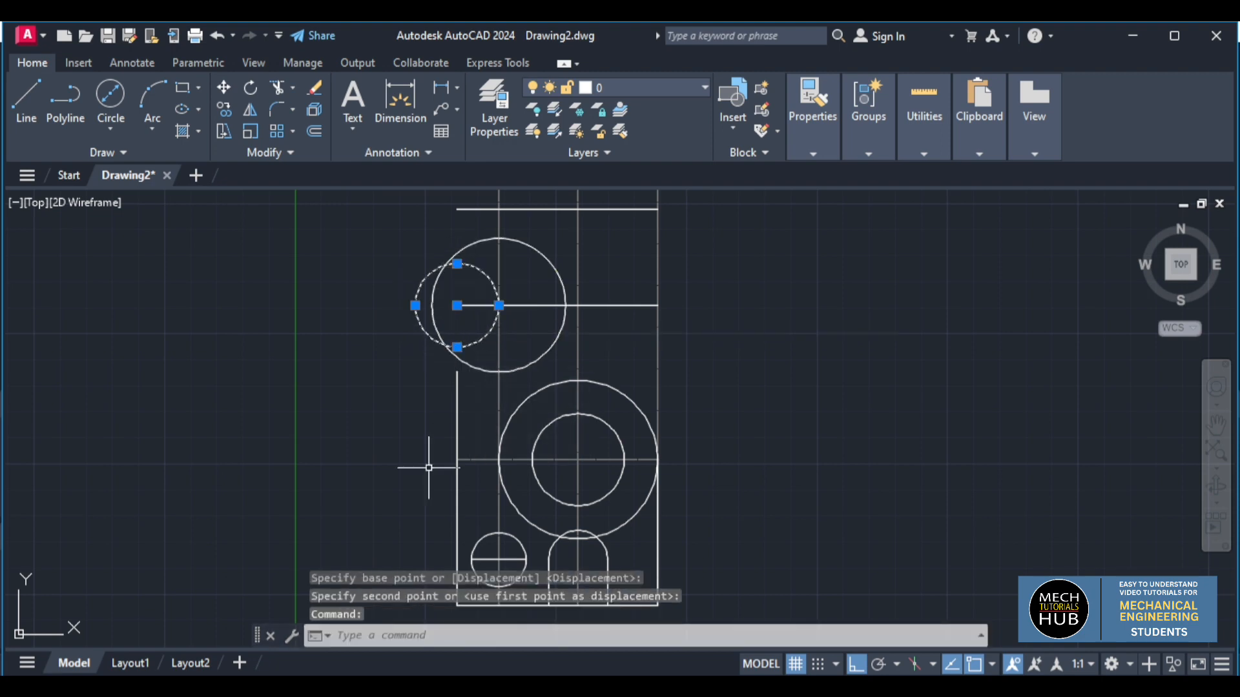
{"action": "type", "text": "m"}
{"action": "key", "text": "Return"}
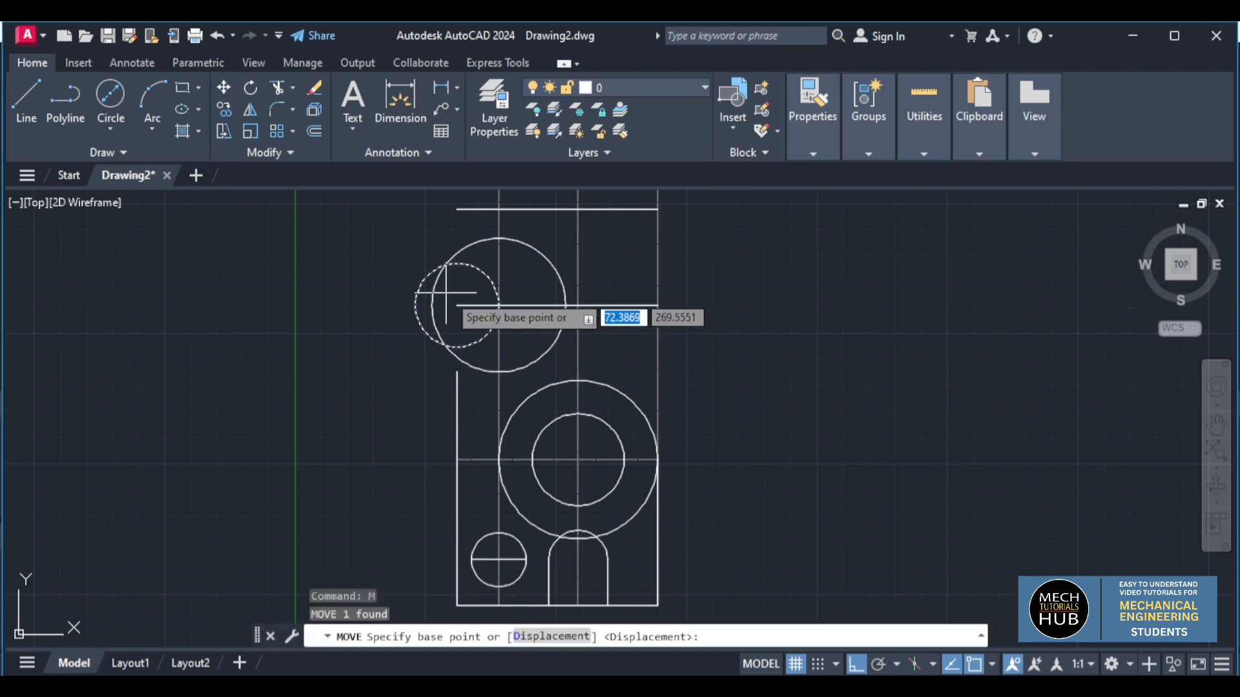
{"action": "left_click", "coordinate": [457, 305]}
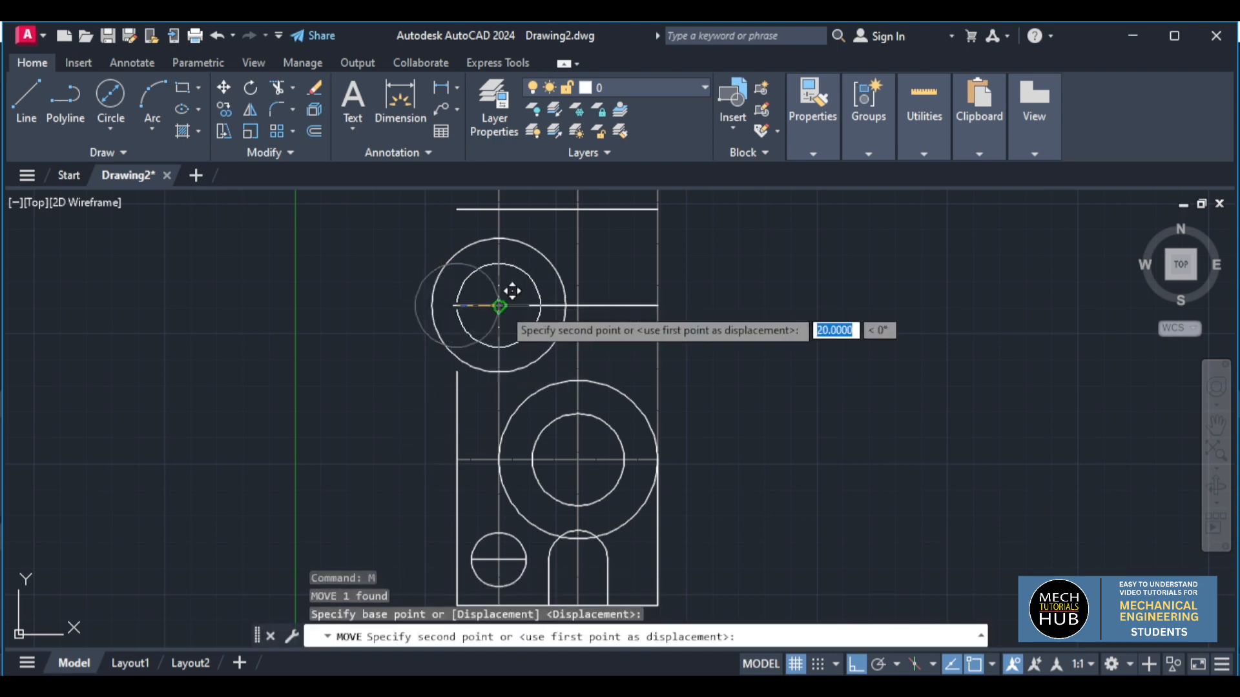
{"action": "left_click", "coordinate": [498, 305]}
{"action": "key", "text": "Escape"}
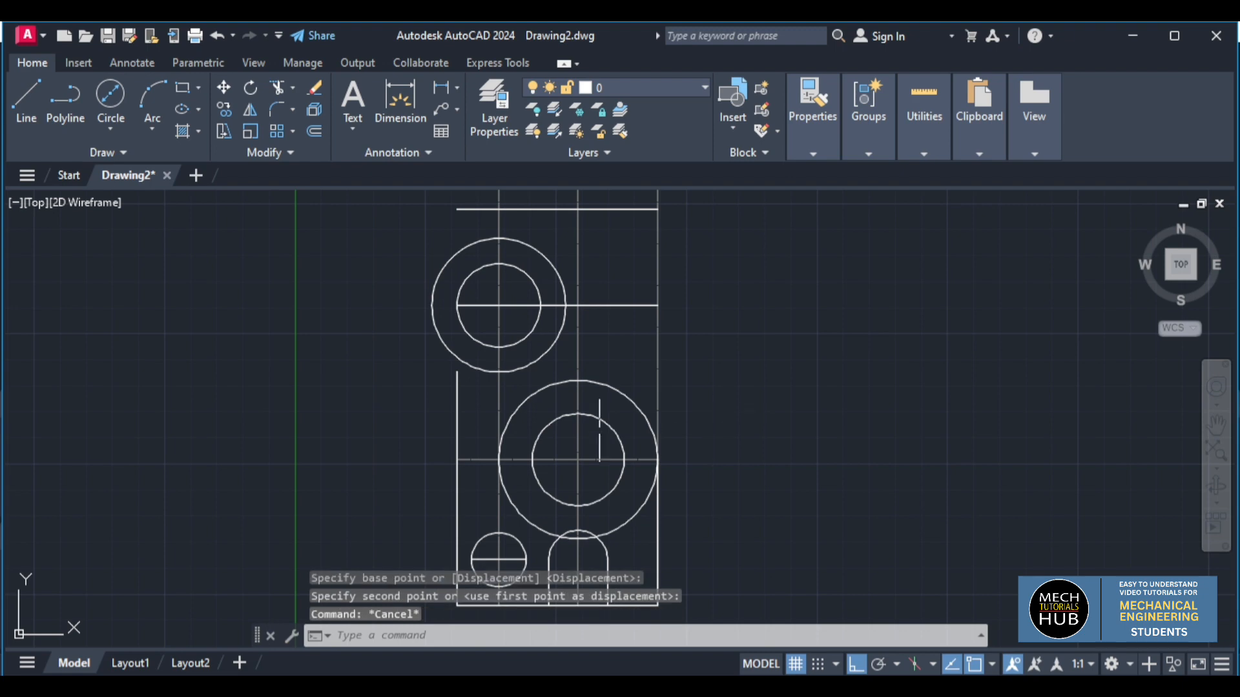
Extend the plate's left outline edge upward to meet the 32 mm radius circle.
{"action": "type", "text": "ex"}
{"action": "key", "text": "Return"}
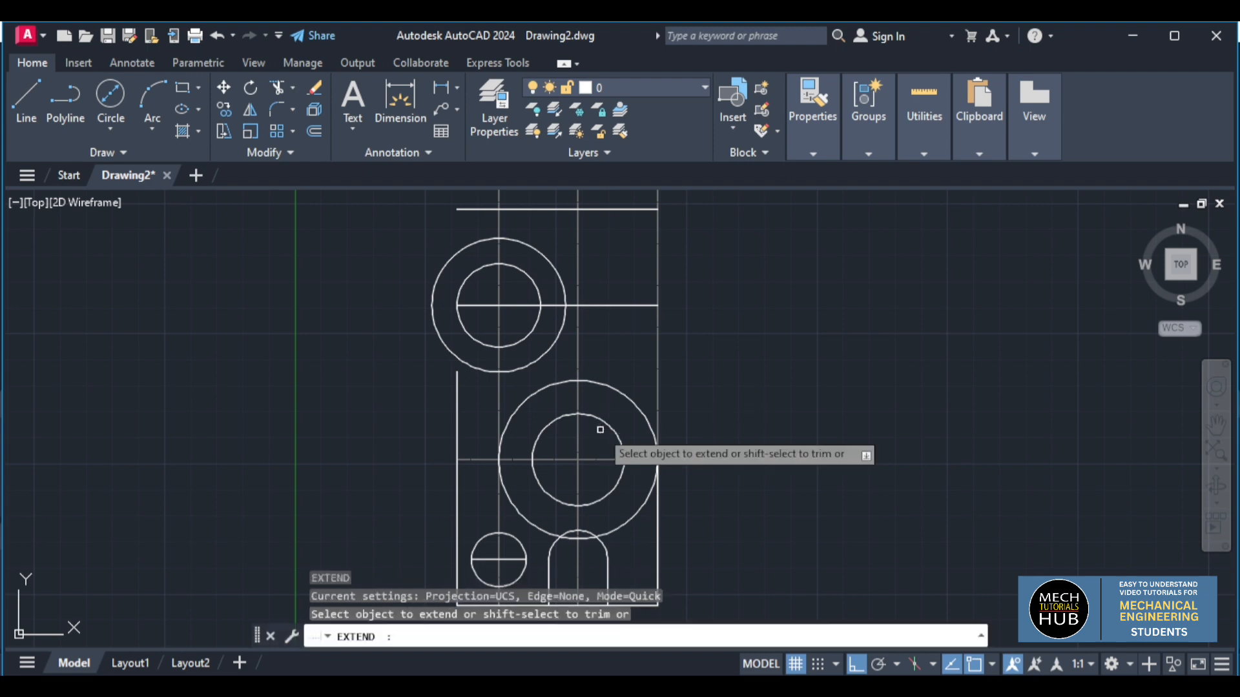
{"action": "left_click_drag", "start_coordinate": [460, 396], "coordinate": [455, 405]}
{"action": "key", "text": "Escape"}
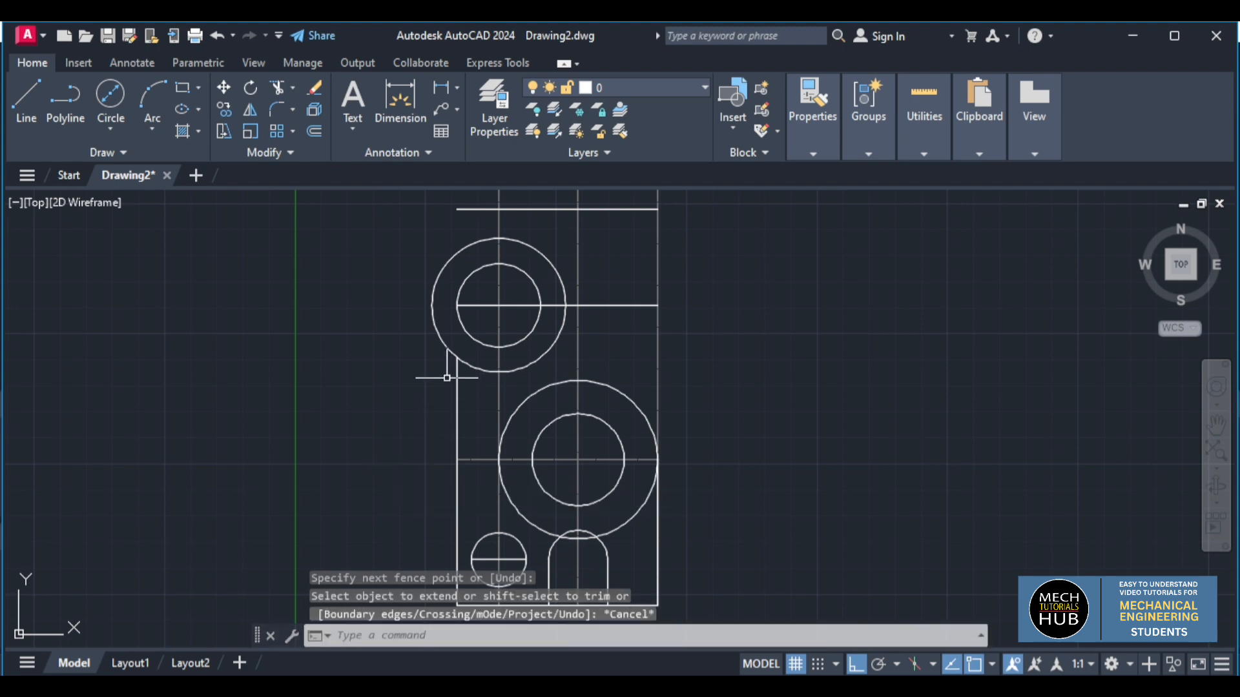
Check the reference drawing and offset the vertical centerline through the 40 mm hole 50 mm to the right.
{"action": "scroll", "coordinate": [444, 367], "scroll_direction": "down", "scroll_amount": 2}
{"action": "scroll", "coordinate": [465, 322], "scroll_direction": "up", "scroll_amount": 2}
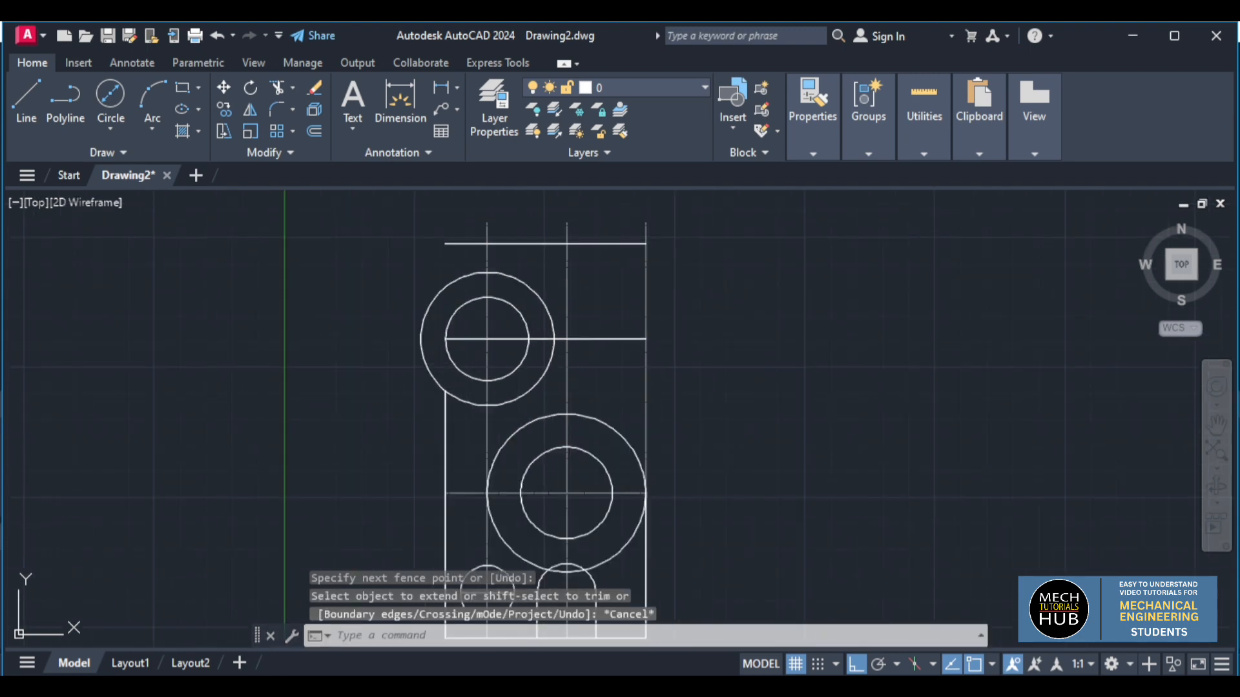
{"action": "left_click", "coordinate": [583, 685]}
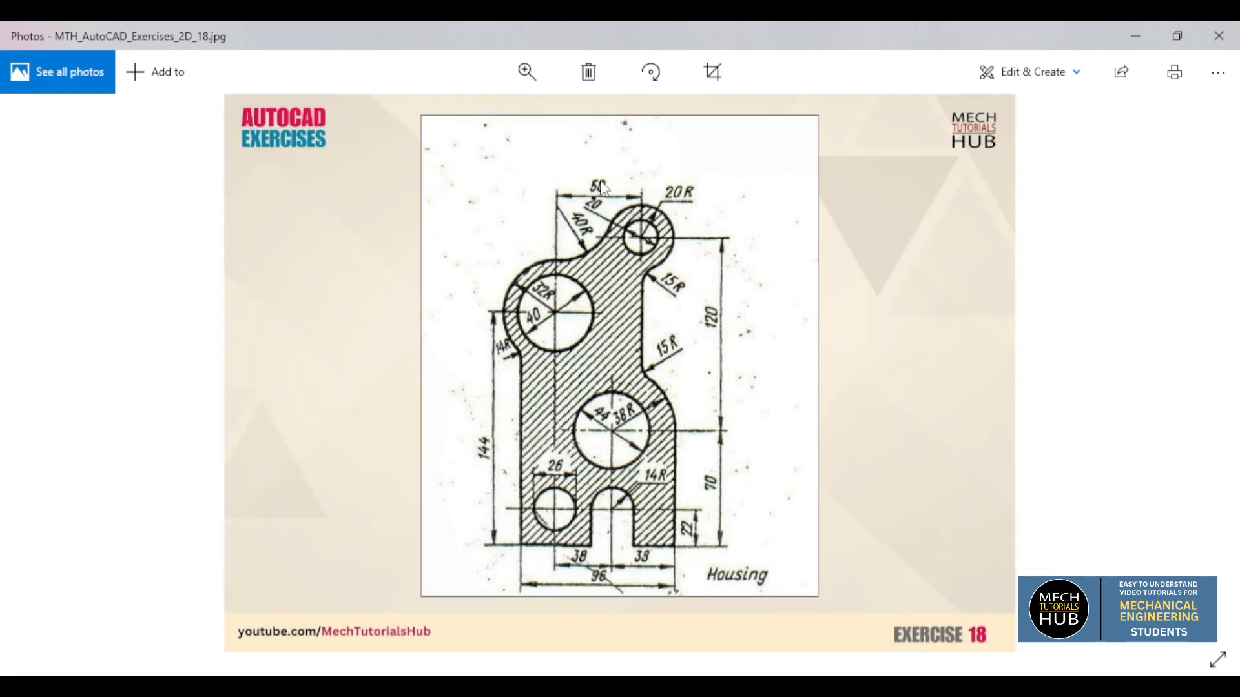
{"action": "left_click", "coordinate": [583, 684]}
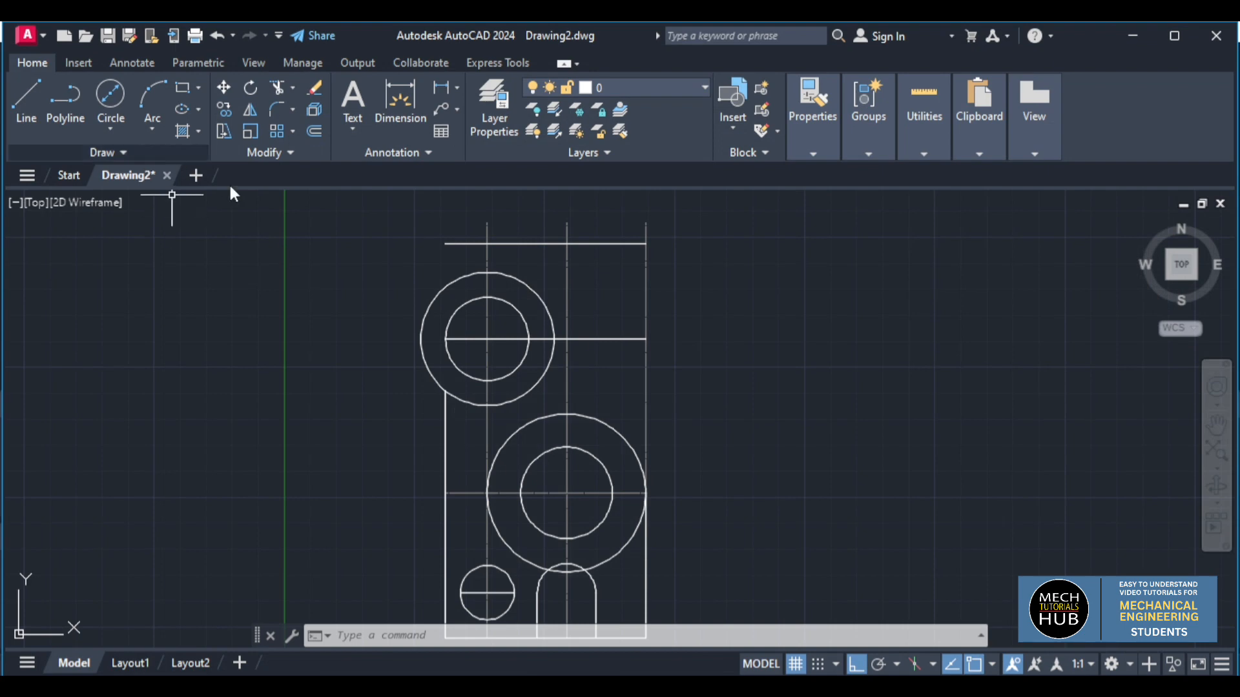
{"action": "type", "text": "o"}
{"action": "key", "text": "Return"}
{"action": "key", "text": "Return"}
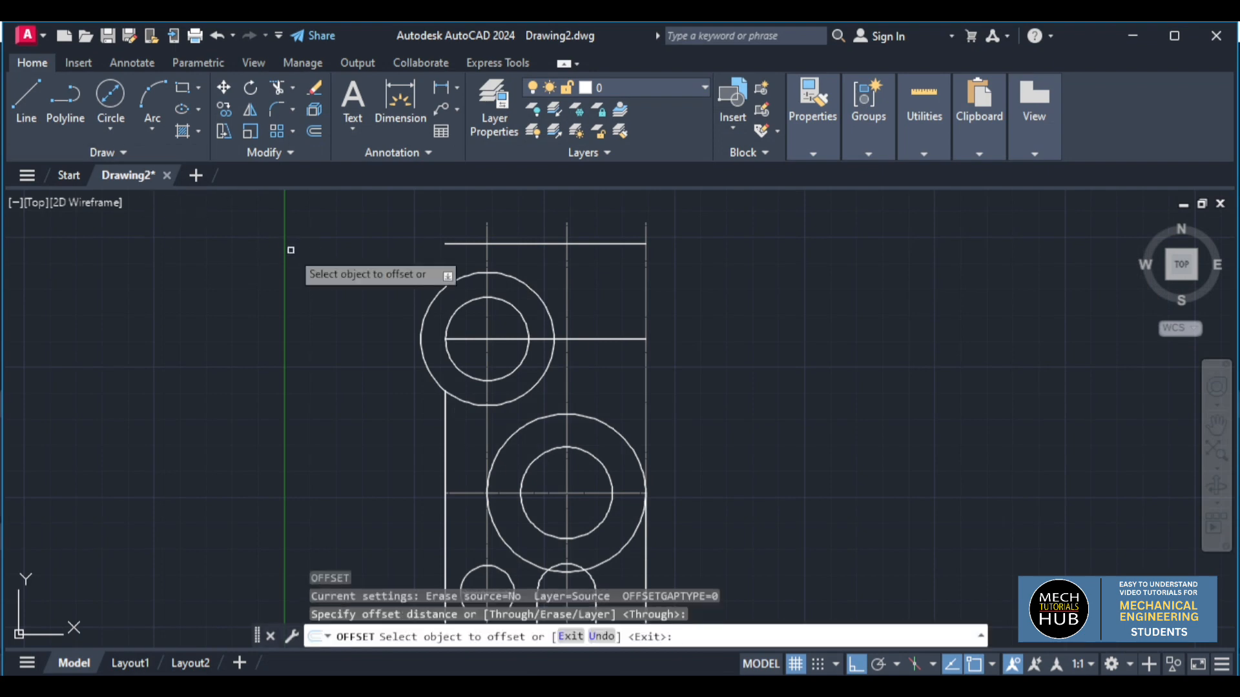
{"action": "left_click", "coordinate": [487, 261]}
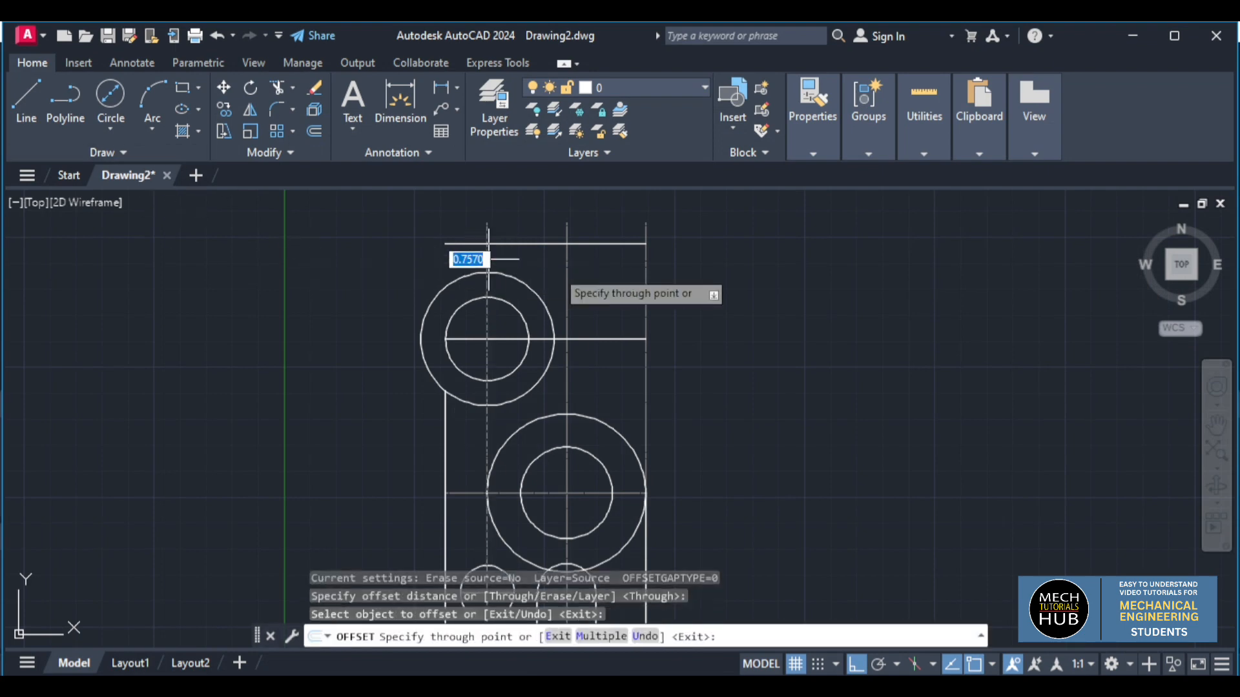
{"action": "type", "text": "50"}
{"action": "key", "text": "Return"}
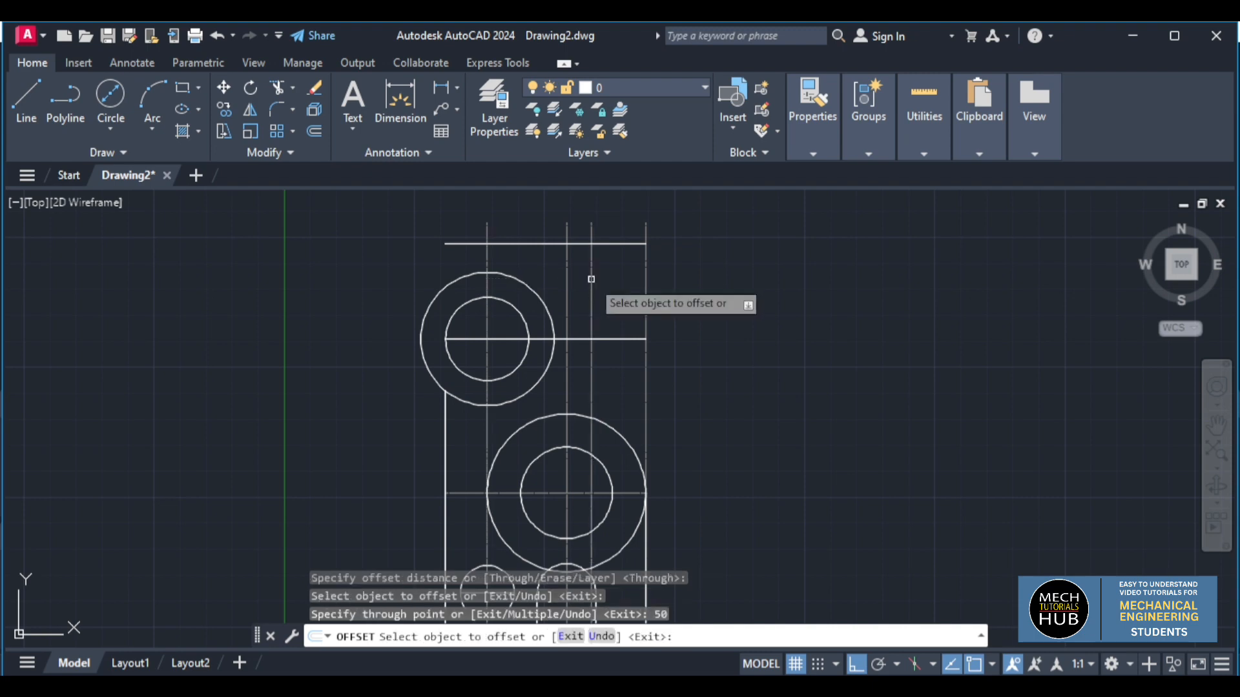
{"action": "key", "text": "Escape"}
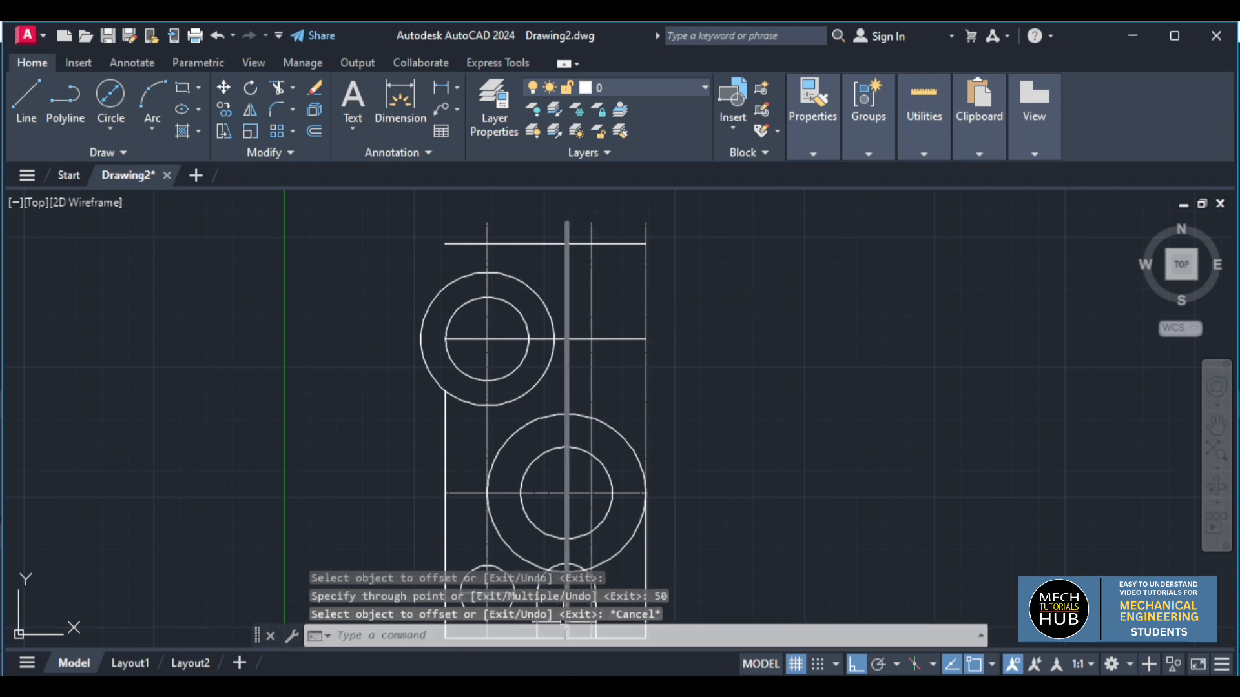
Draw a 20 mm diameter circle where the 50 mm offset centerline crosses the uppermost horizontal line.
{"action": "key", "text": "alt+Tab"}
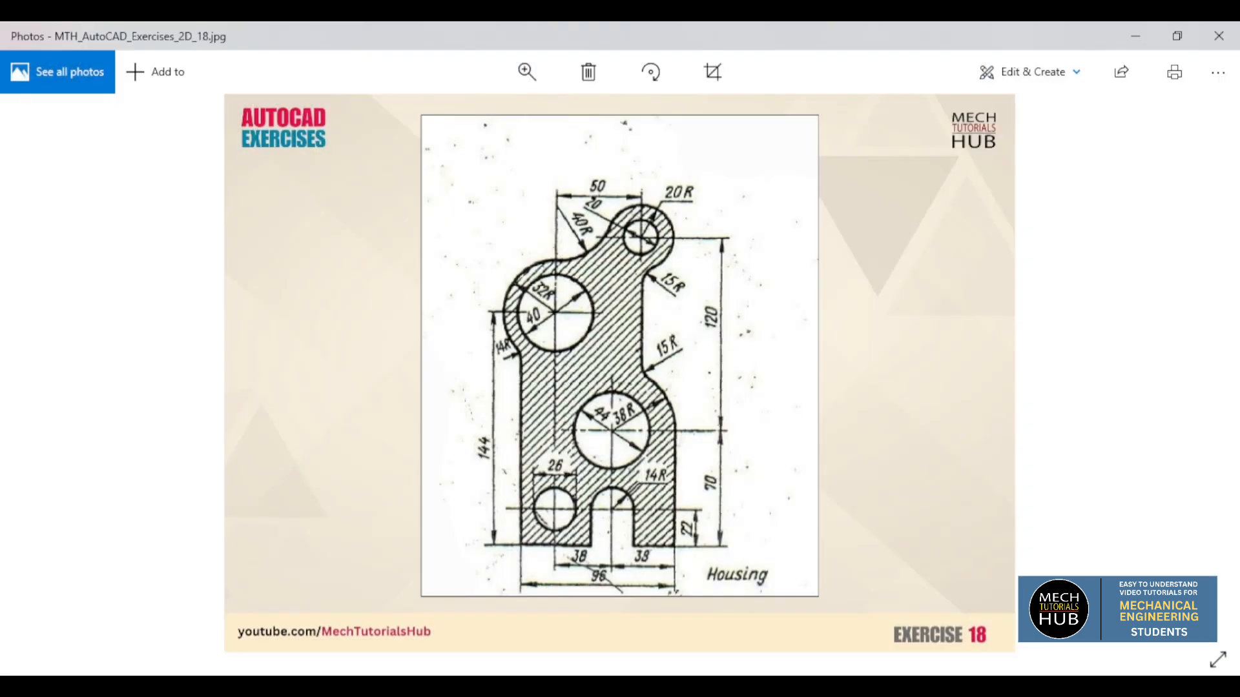
{"action": "key", "text": "alt+Tab"}
{"action": "key", "text": "alt+Tab"}
{"action": "key", "text": "alt+Tab"}
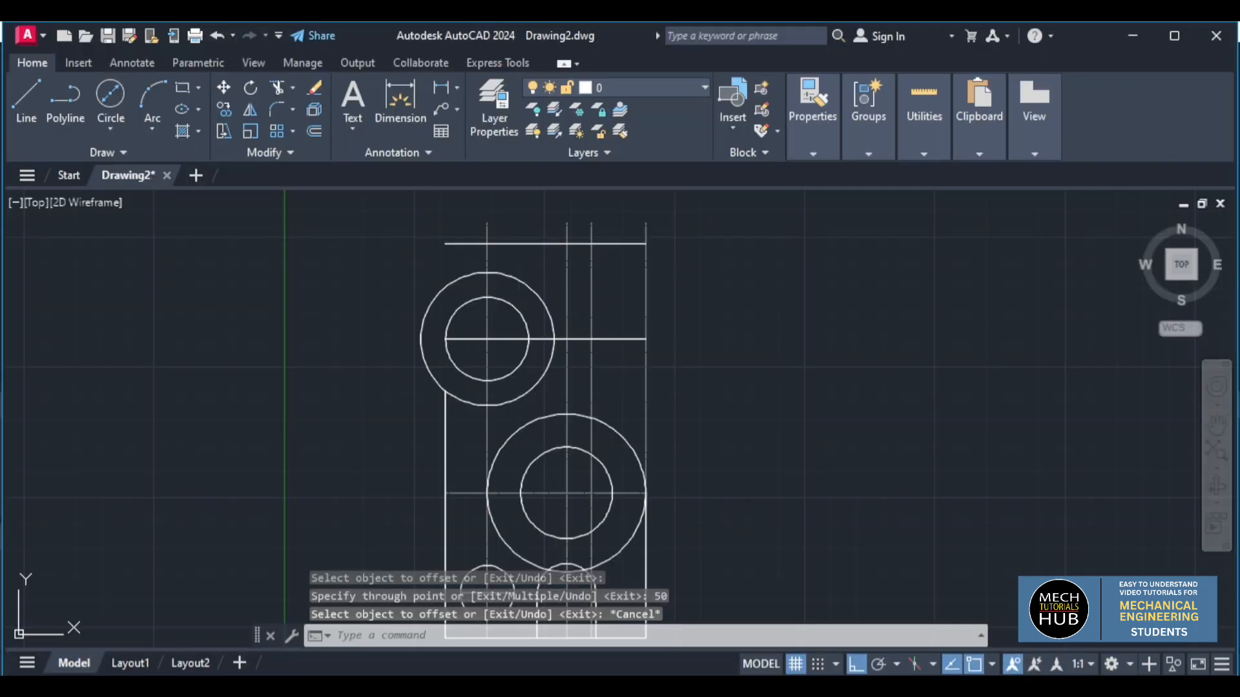
{"action": "left_click", "coordinate": [113, 106]}
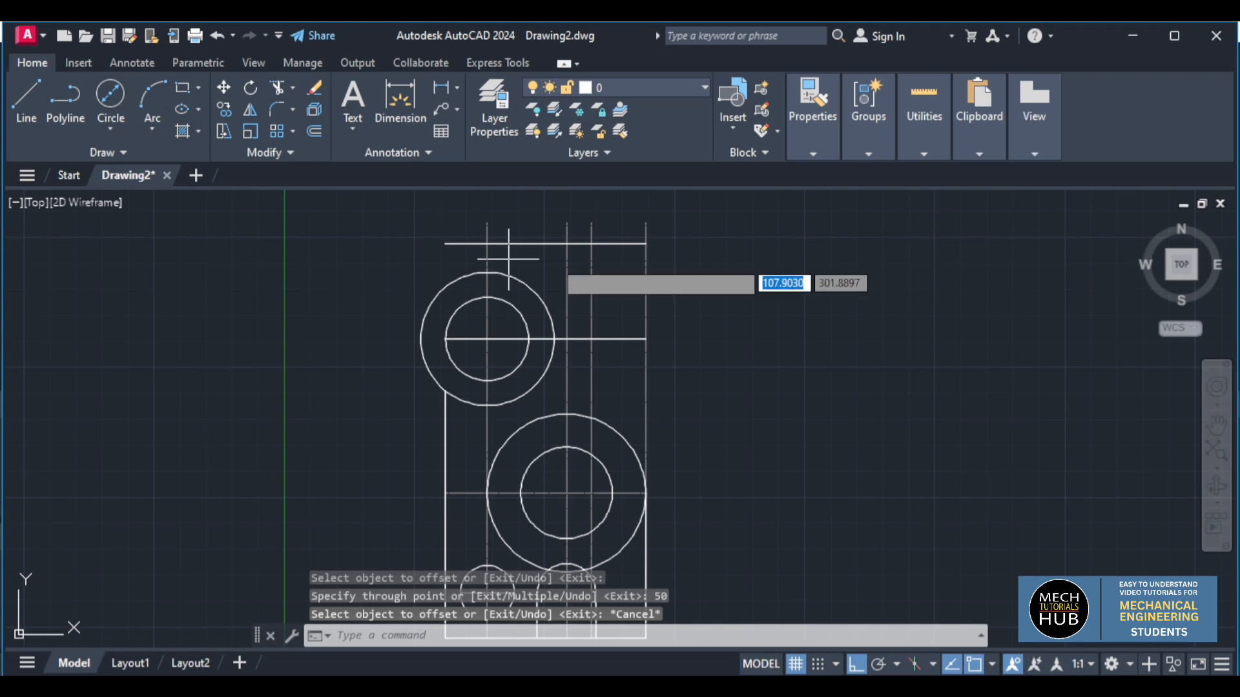
{"action": "left_click", "coordinate": [591, 244]}
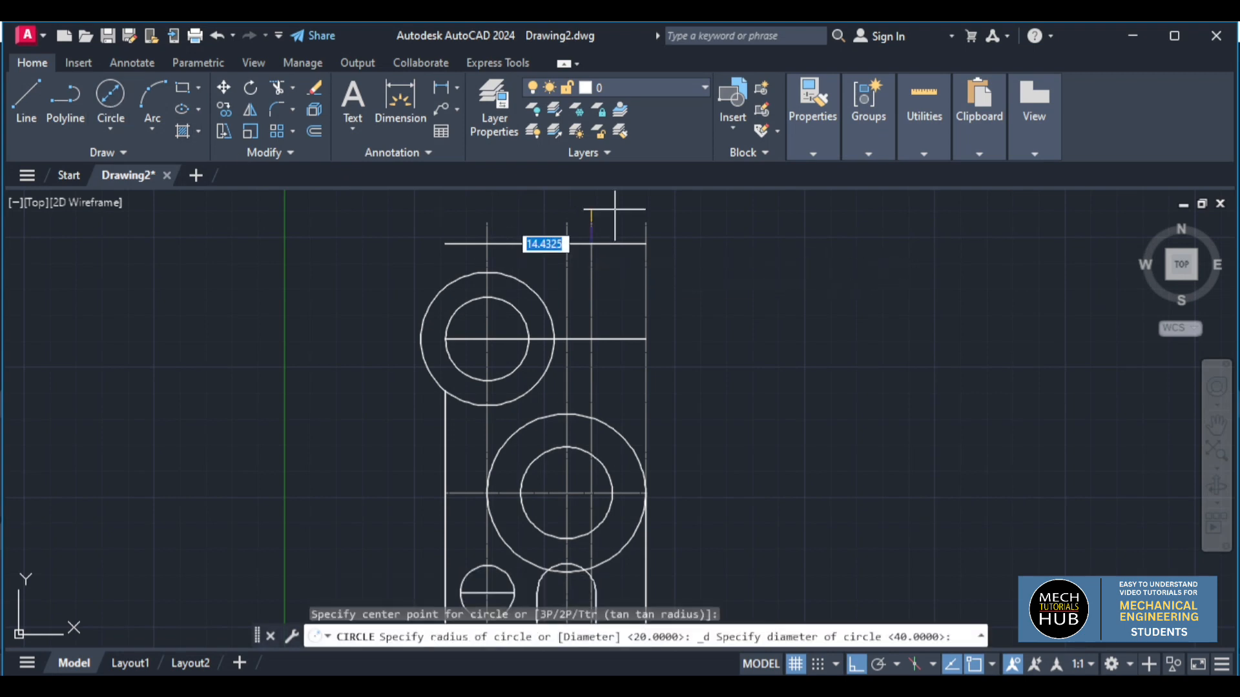
{"action": "type", "text": "20"}
{"action": "key", "text": "Return"}
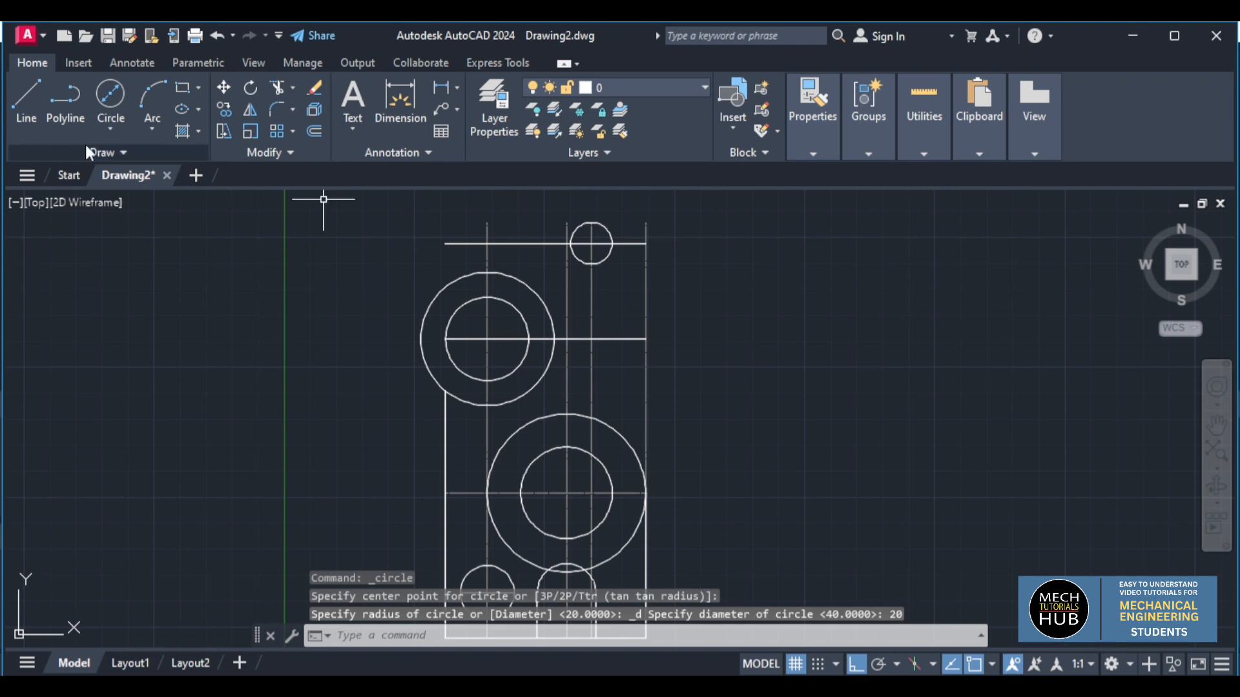
Draw a 20 mm radius circle concentric with the uppermost 20 mm diameter hole.
{"action": "left_click", "coordinate": [107, 127]}
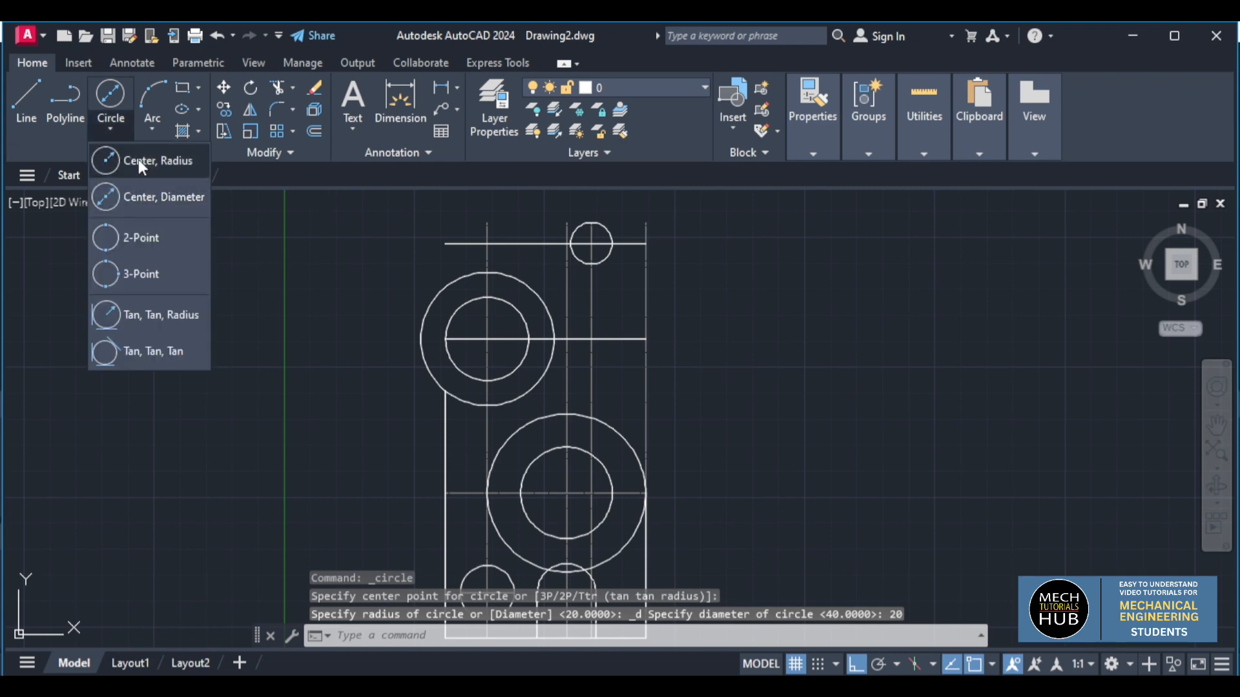
{"action": "left_click", "coordinate": [138, 160]}
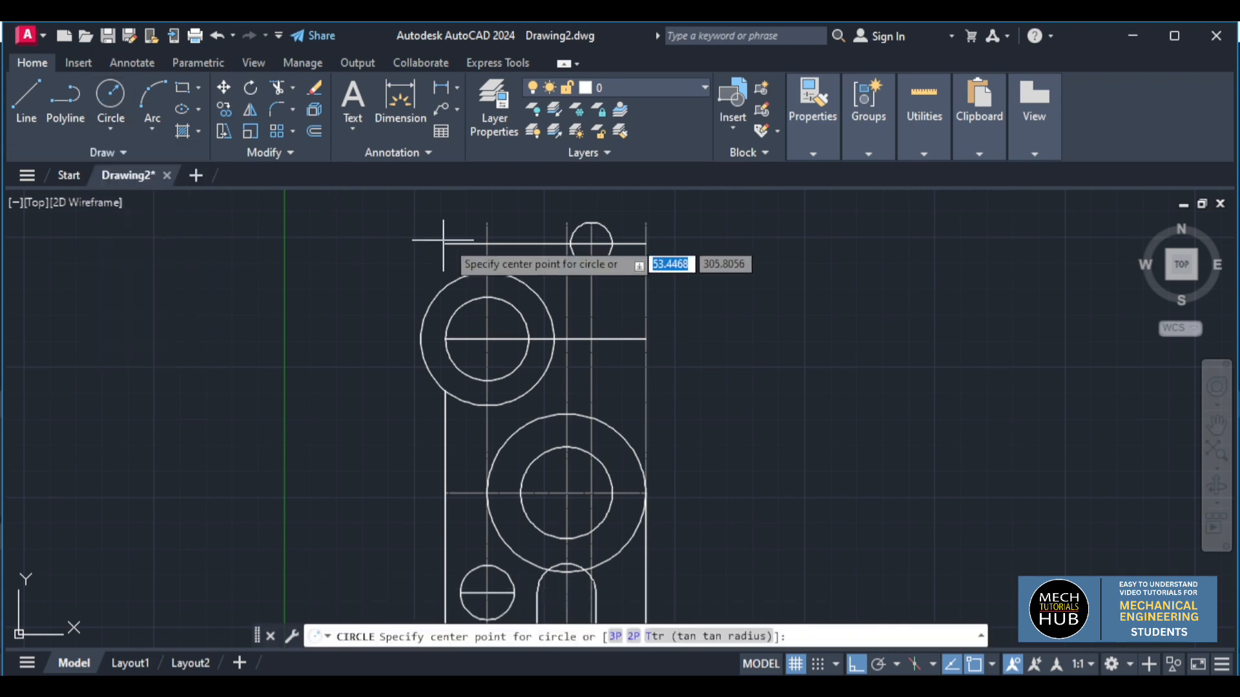
{"action": "left_click", "coordinate": [601, 244]}
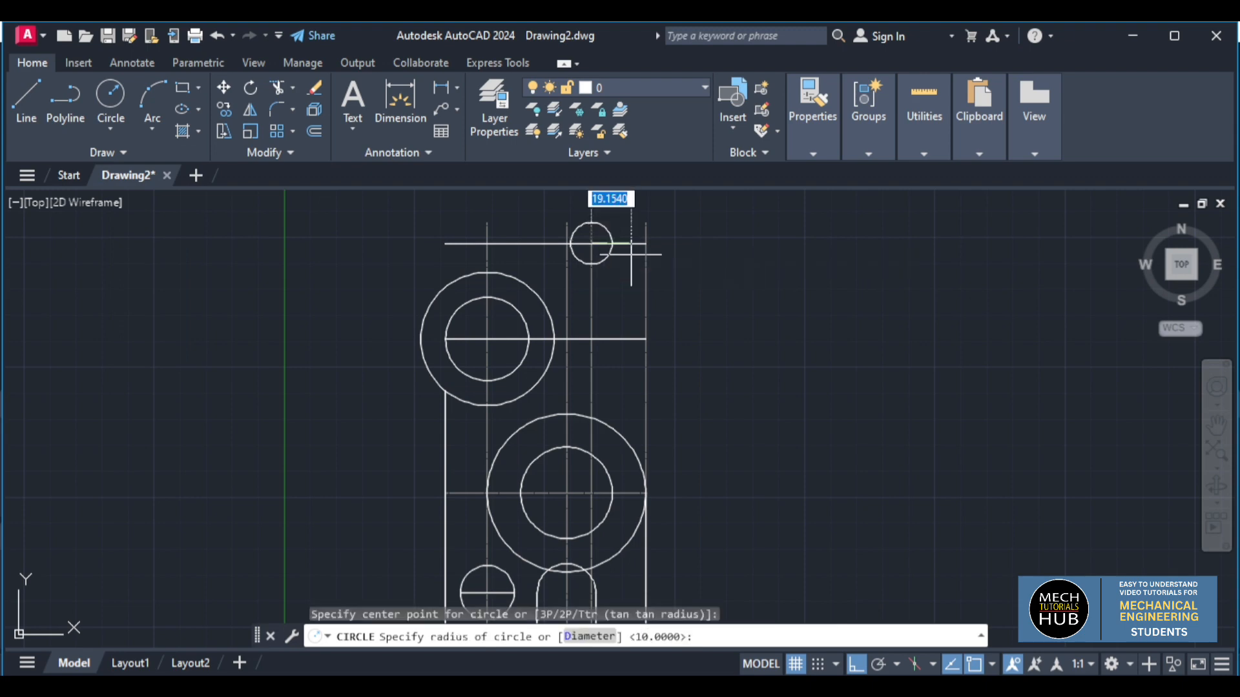
{"action": "type", "text": "20"}
{"action": "key", "text": "Return"}
{"action": "key", "text": "Escape"}
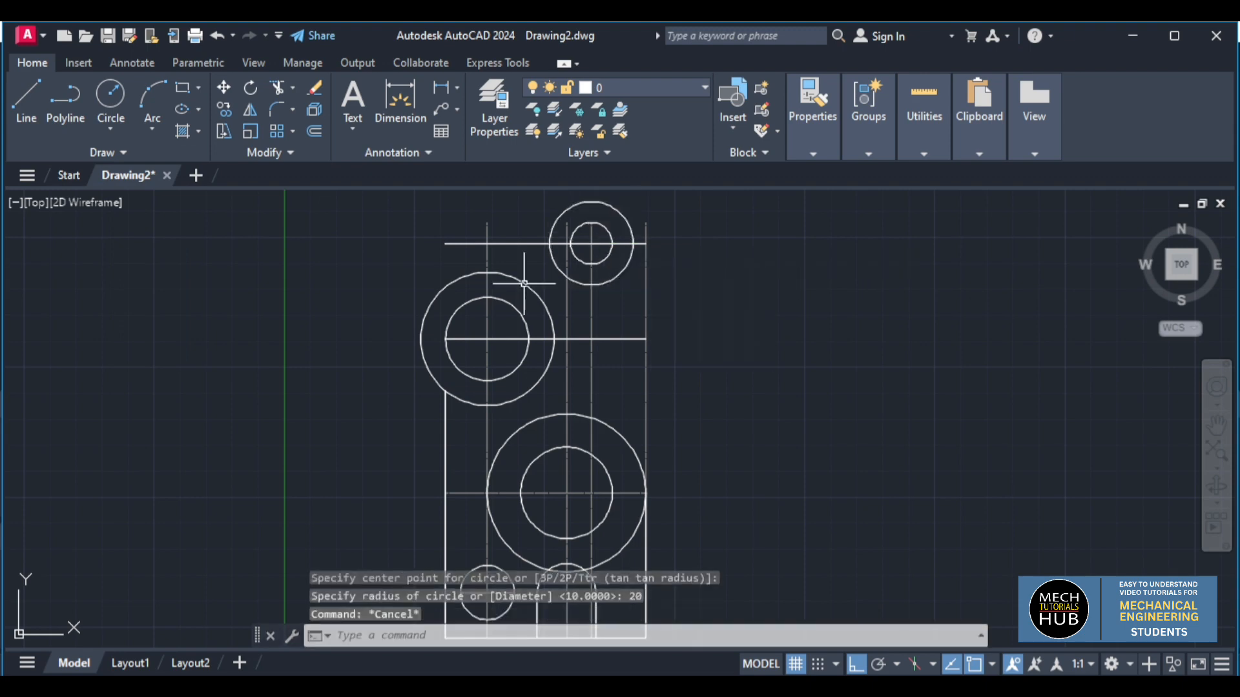
Check the reference drawing and join the tops of the 32 mm and 20 mm radius circles with a 40 mm radius fillet.
{"action": "scroll", "coordinate": [581, 245], "scroll_direction": "down", "scroll_amount": 3}
{"action": "scroll", "coordinate": [546, 258], "scroll_direction": "up", "scroll_amount": 3}
{"action": "scroll", "coordinate": [545, 258], "scroll_direction": "up", "scroll_amount": 2}
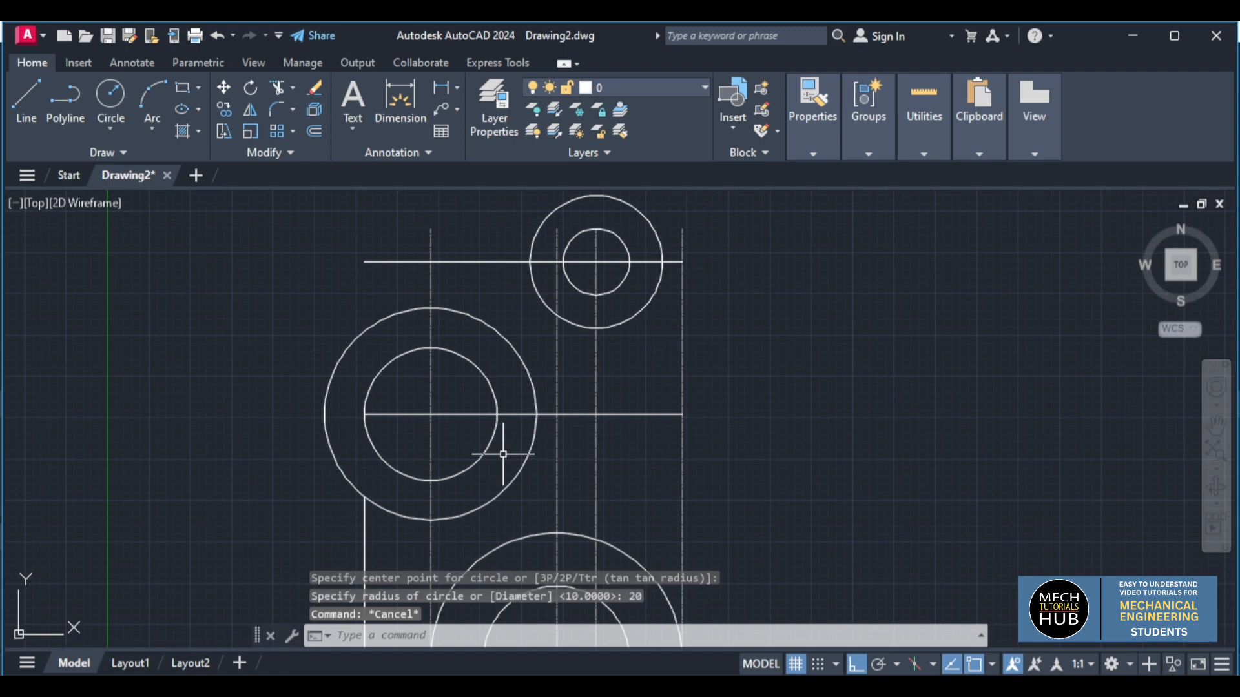
{"action": "scroll", "coordinate": [503, 454], "scroll_direction": "down", "scroll_amount": 3}
{"action": "scroll", "coordinate": [523, 447], "scroll_direction": "up", "scroll_amount": 2}
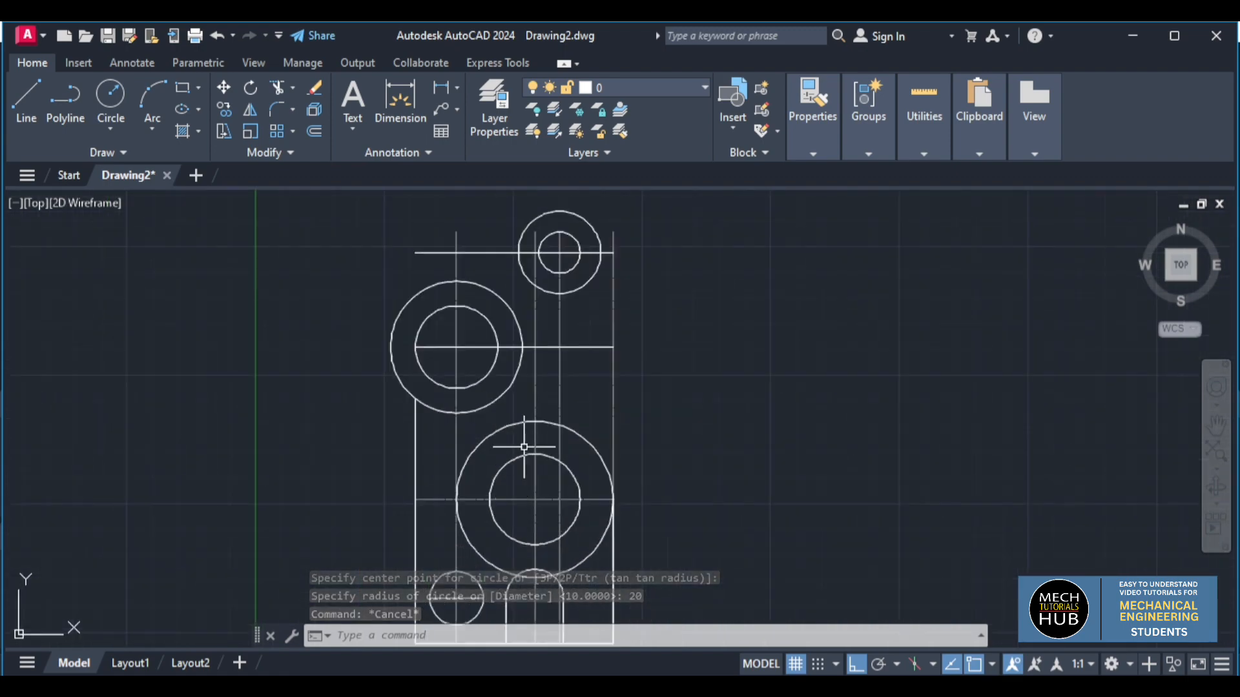
{"action": "left_click", "coordinate": [528, 684]}
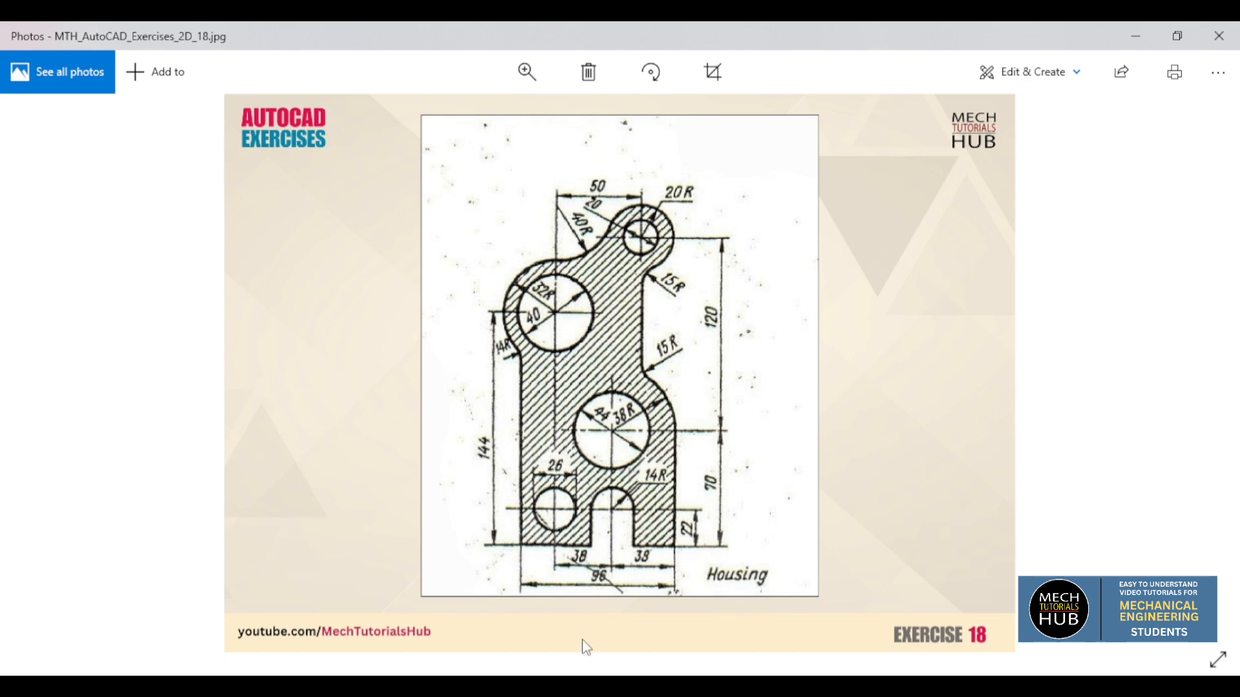
{"action": "left_click", "coordinate": [582, 684]}
{"action": "key", "text": "Escape"}
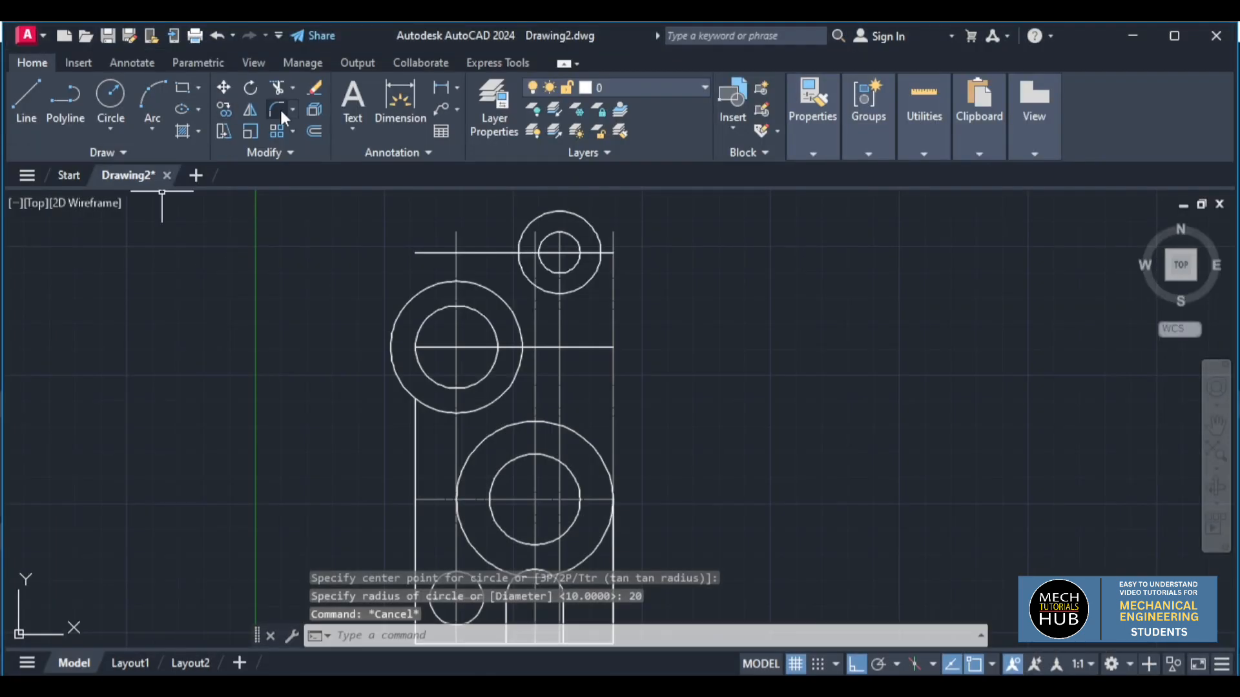
{"action": "left_click", "coordinate": [271, 108]}
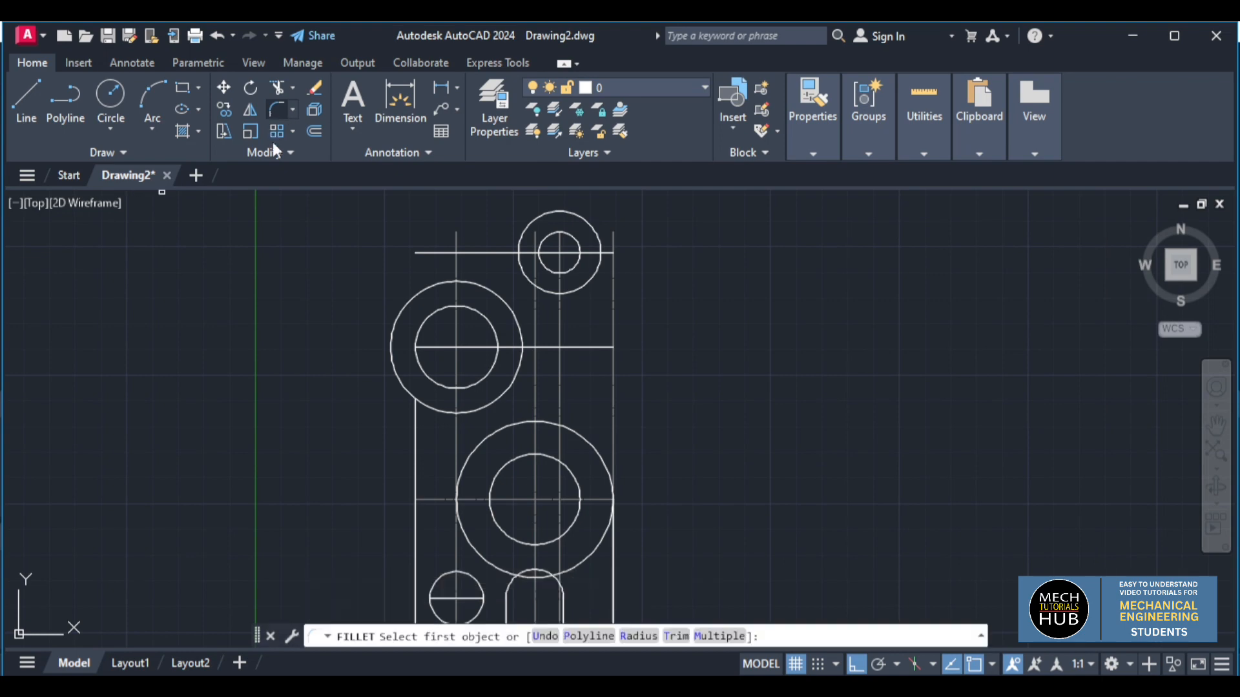
{"action": "left_click", "coordinate": [478, 280]}
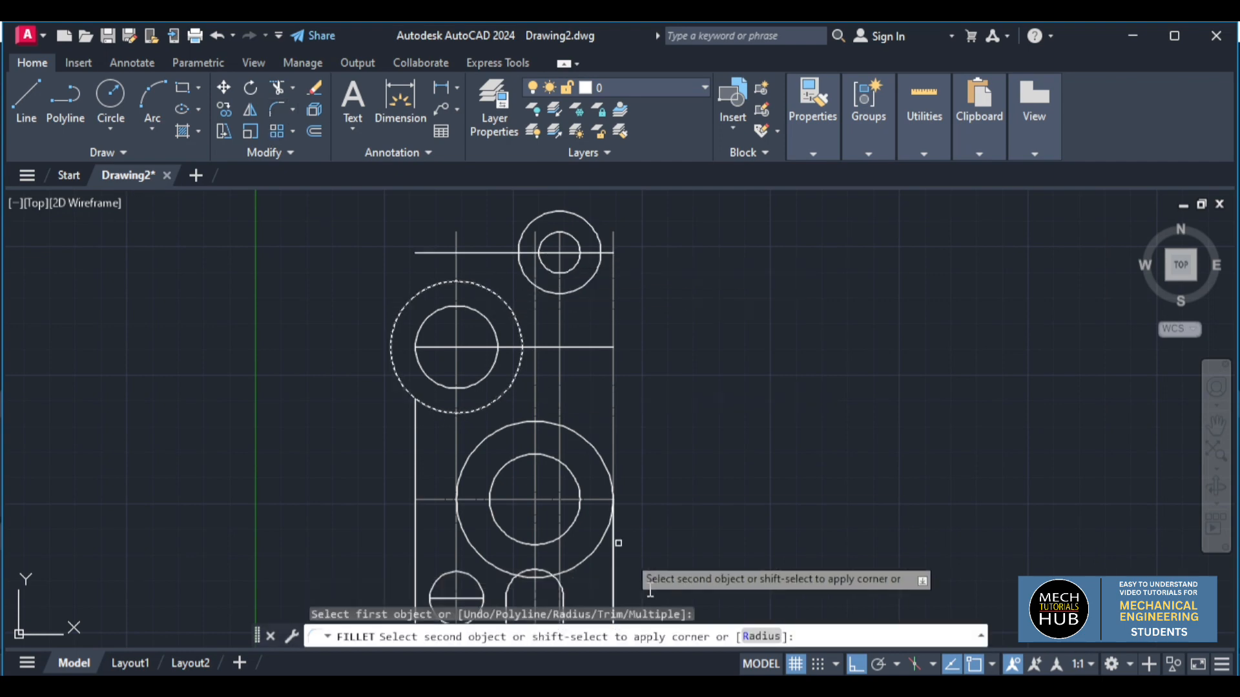
{"action": "left_click", "coordinate": [760, 636]}
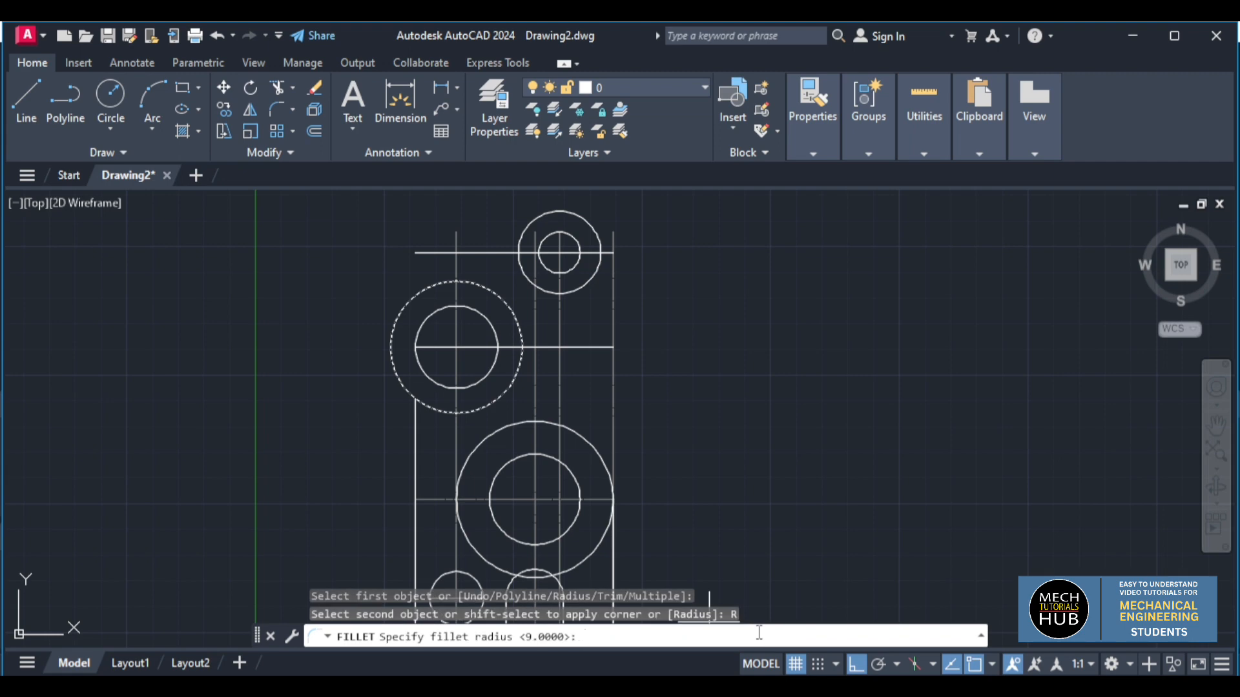
{"action": "type", "text": "40"}
{"action": "key", "text": "Return"}
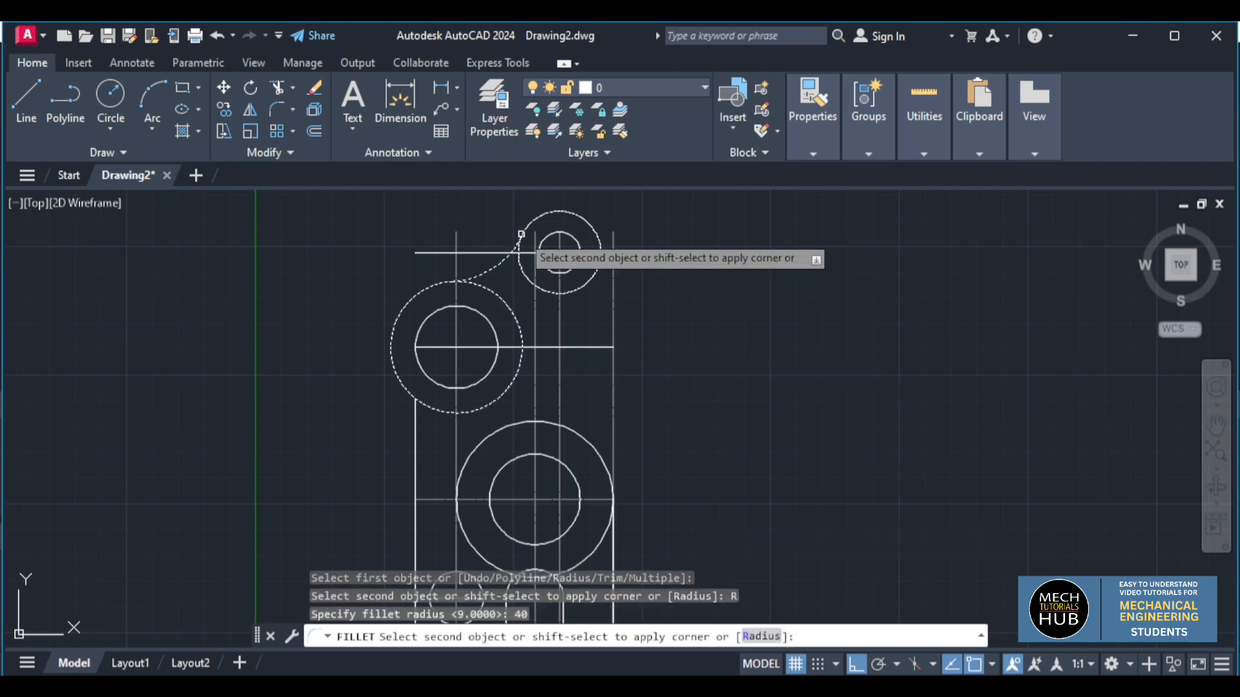
{"action": "left_click", "coordinate": [521, 234]}
Check the reference drawing and draw a vertical line from the bottom of the 20 mm radius circle down to the 38 mm radius circle.
{"action": "left_click", "coordinate": [669, 688]}
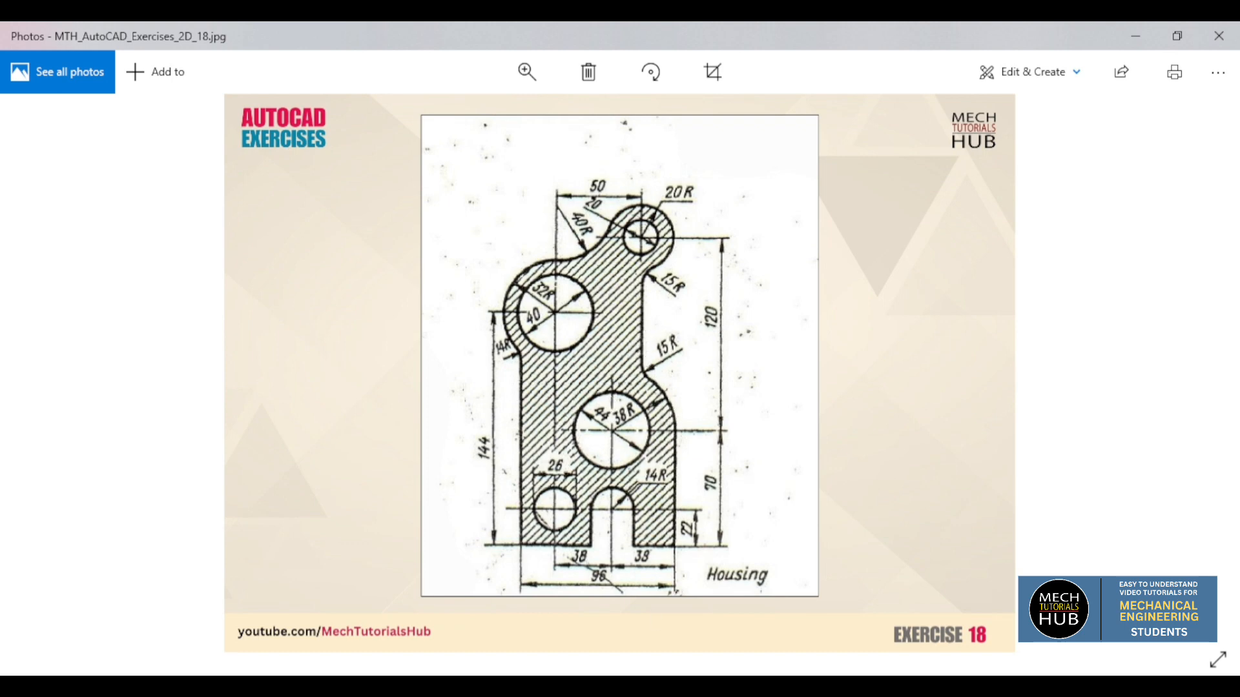
{"action": "left_click", "coordinate": [669, 688]}
{"action": "scroll", "coordinate": [648, 469], "scroll_direction": "down", "scroll_amount": 4}
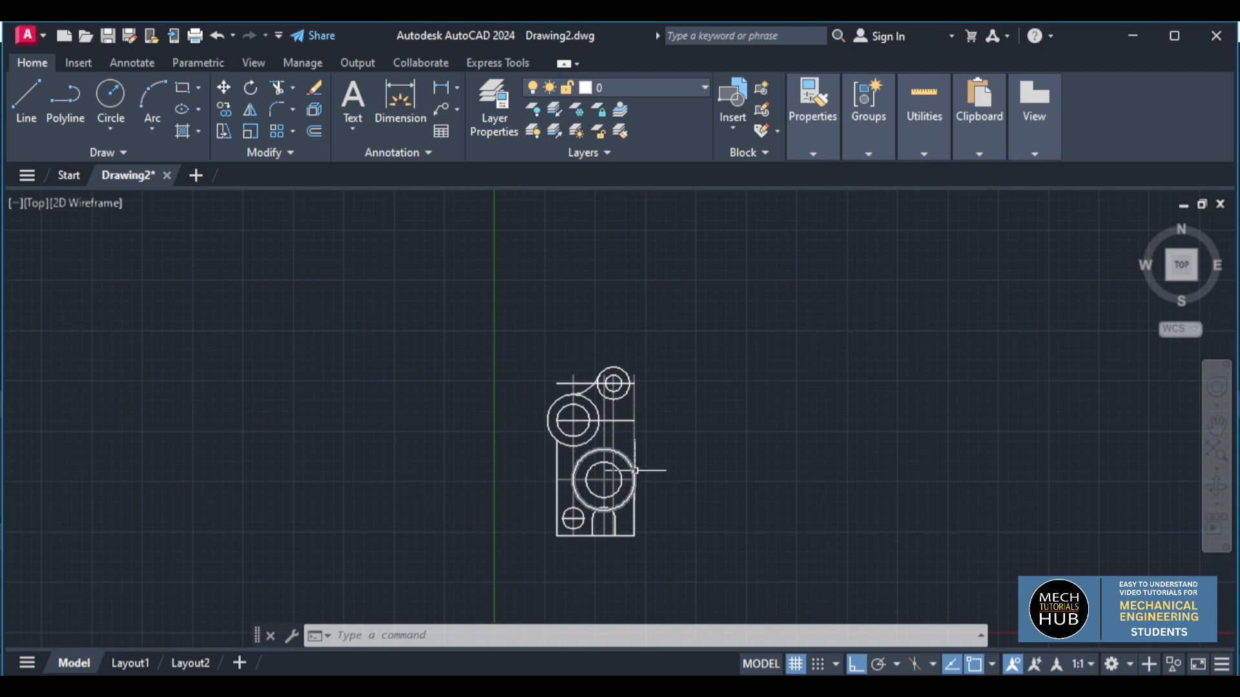
{"action": "scroll", "coordinate": [635, 470], "scroll_direction": "up", "scroll_amount": 4}
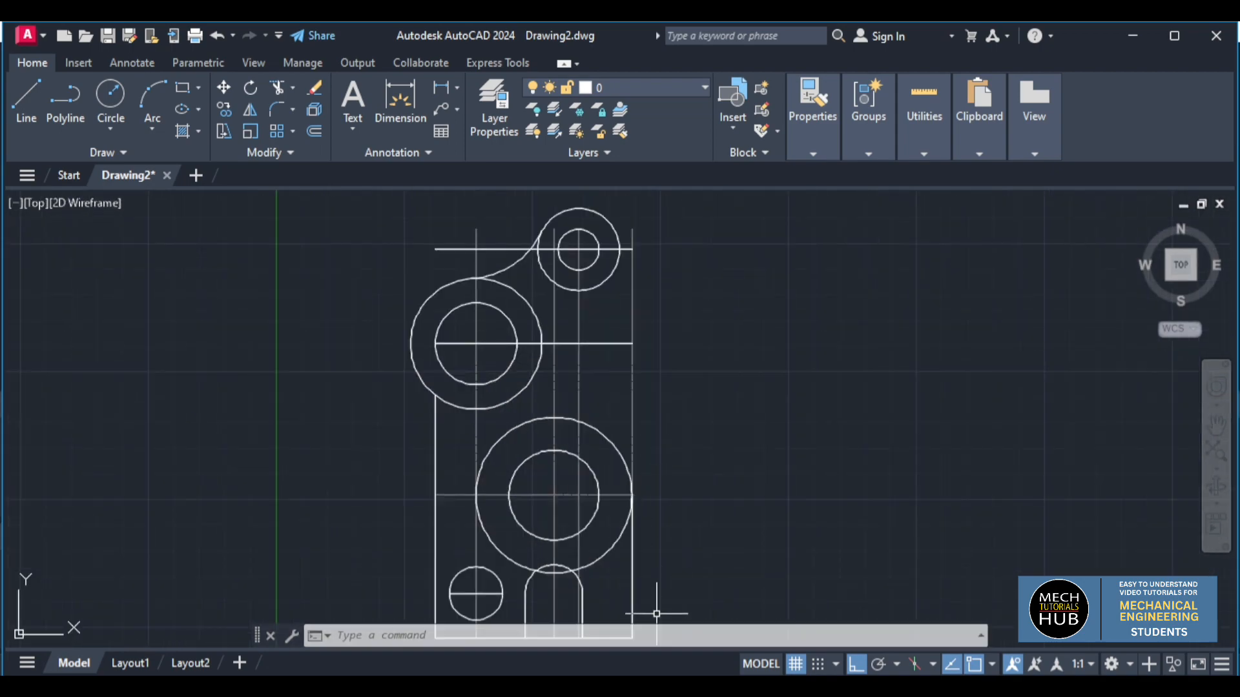
{"action": "left_click", "coordinate": [665, 688]}
{"action": "left_click", "coordinate": [31, 92]}
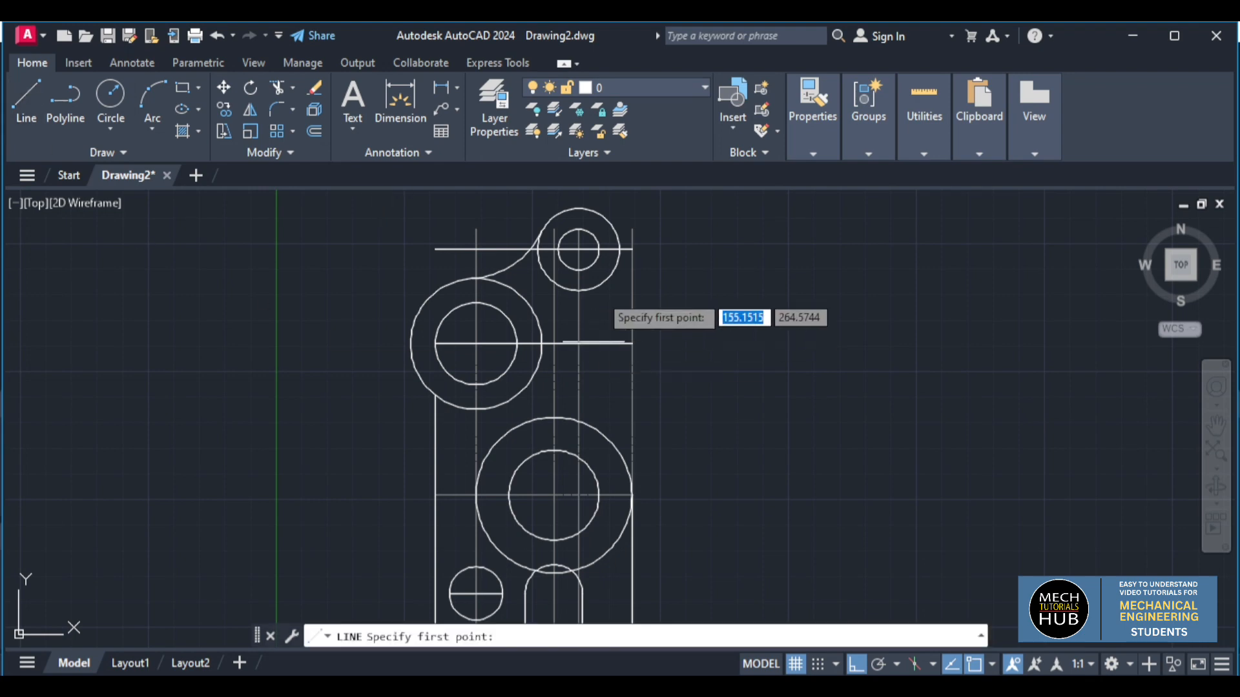
{"action": "left_click", "coordinate": [578, 290]}
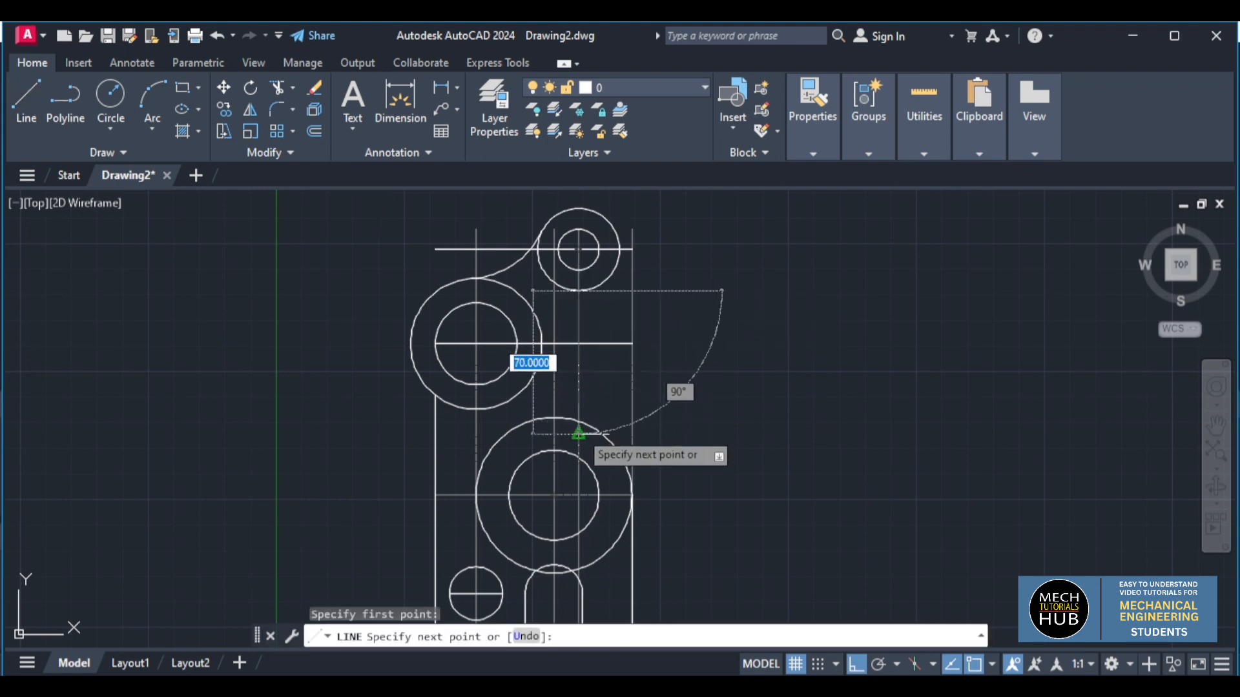
{"action": "right_click", "coordinate": [742, 429]}
{"action": "left_click", "coordinate": [761, 429]}
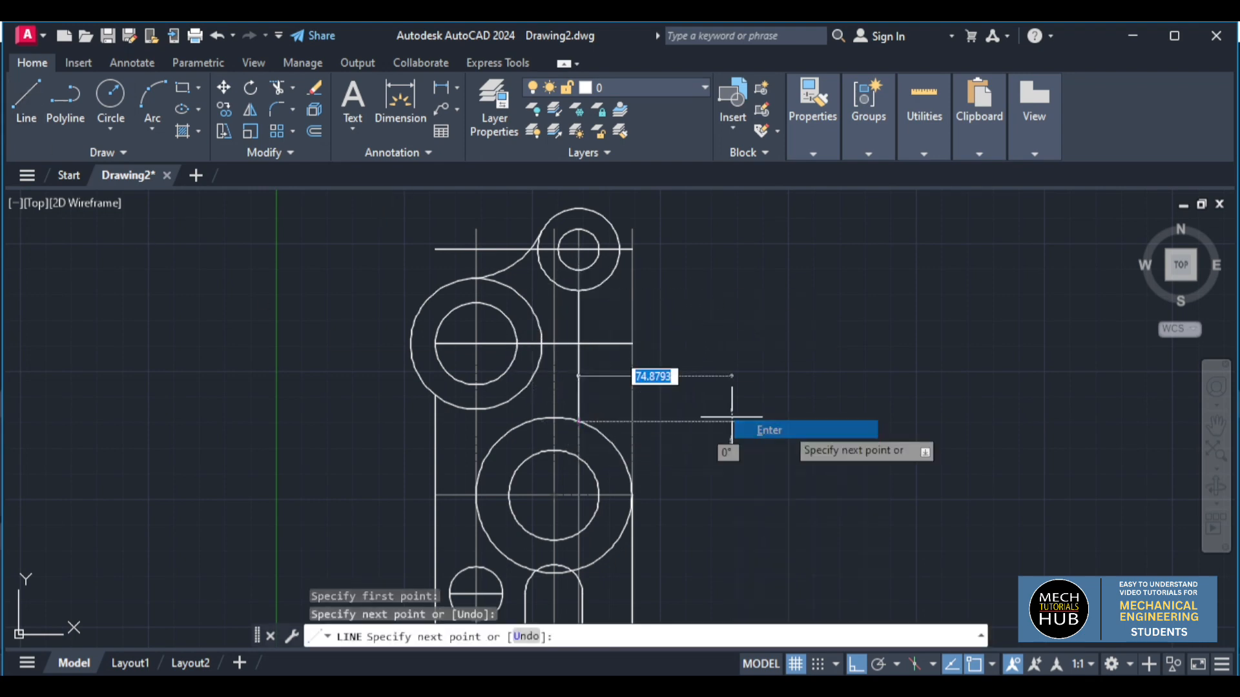
Delete the two horizontal construction lines through the 40 mm hole and the uppermost 20 mm hole.
{"action": "left_click", "coordinate": [597, 344]}
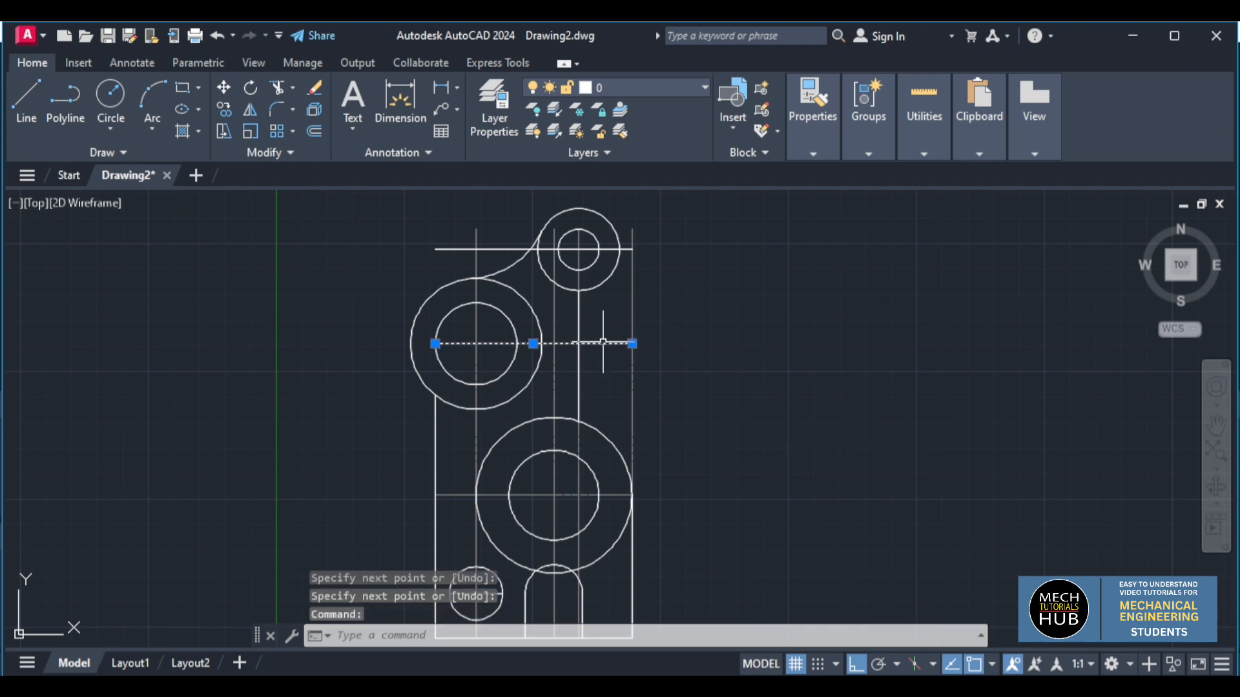
{"action": "left_click", "coordinate": [624, 250]}
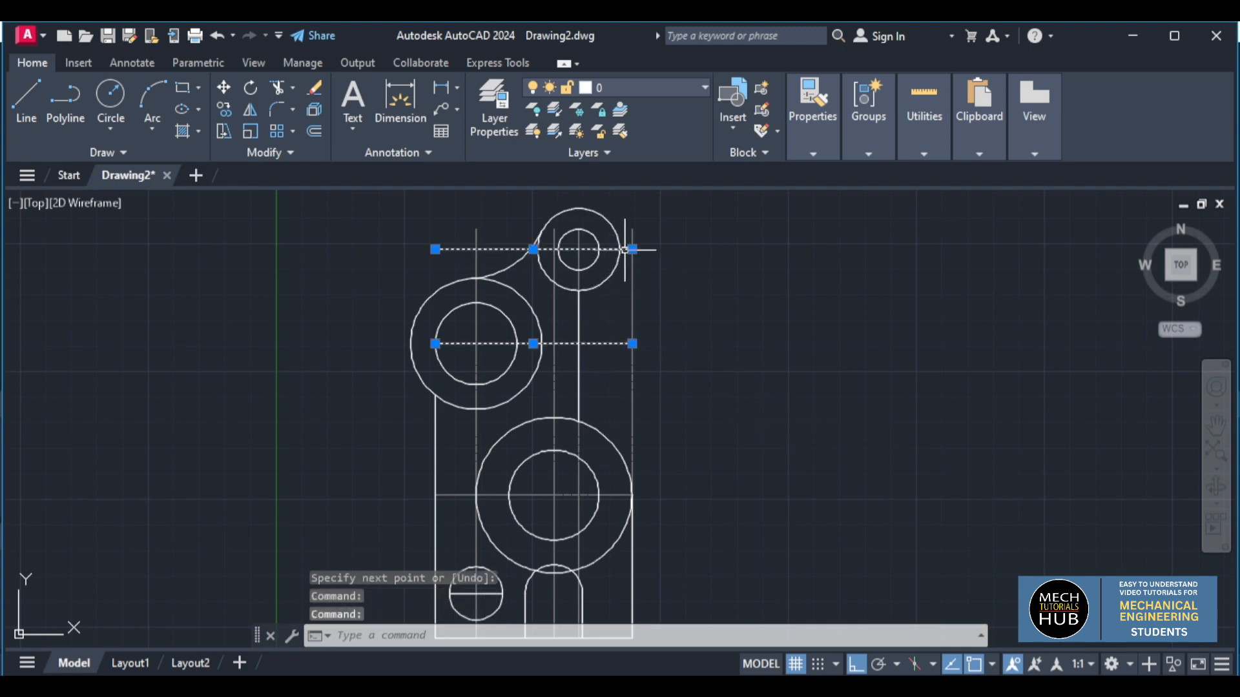
{"action": "key", "text": "Delete"}
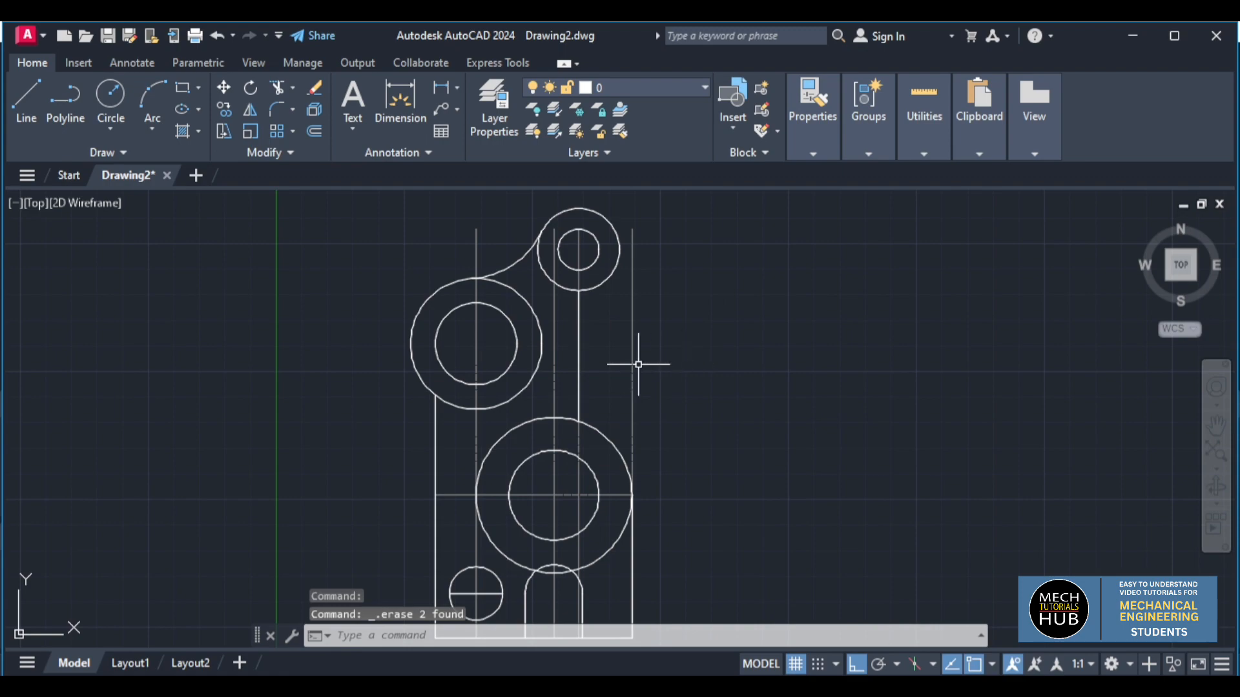
Check the reference drawing and fillet the new vertical edge to the 20 mm radius circle with a 15 mm radius.
{"action": "key", "text": "alt+Tab"}
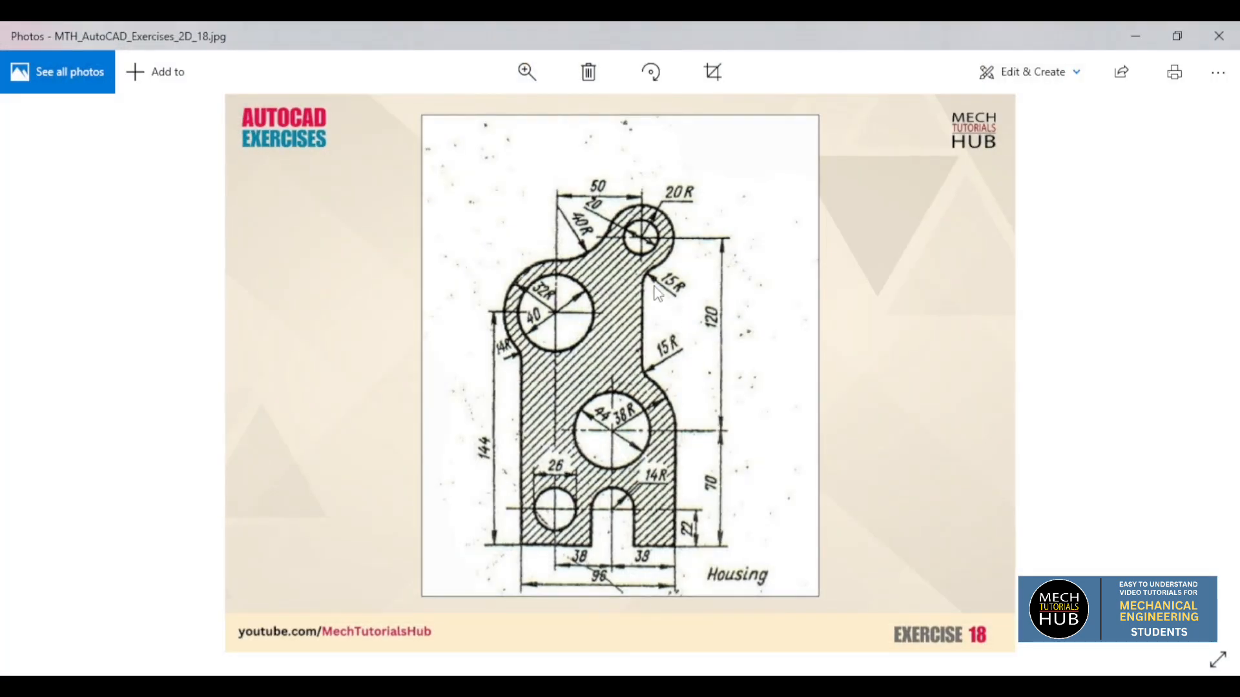
{"action": "key", "text": "alt+Tab"}
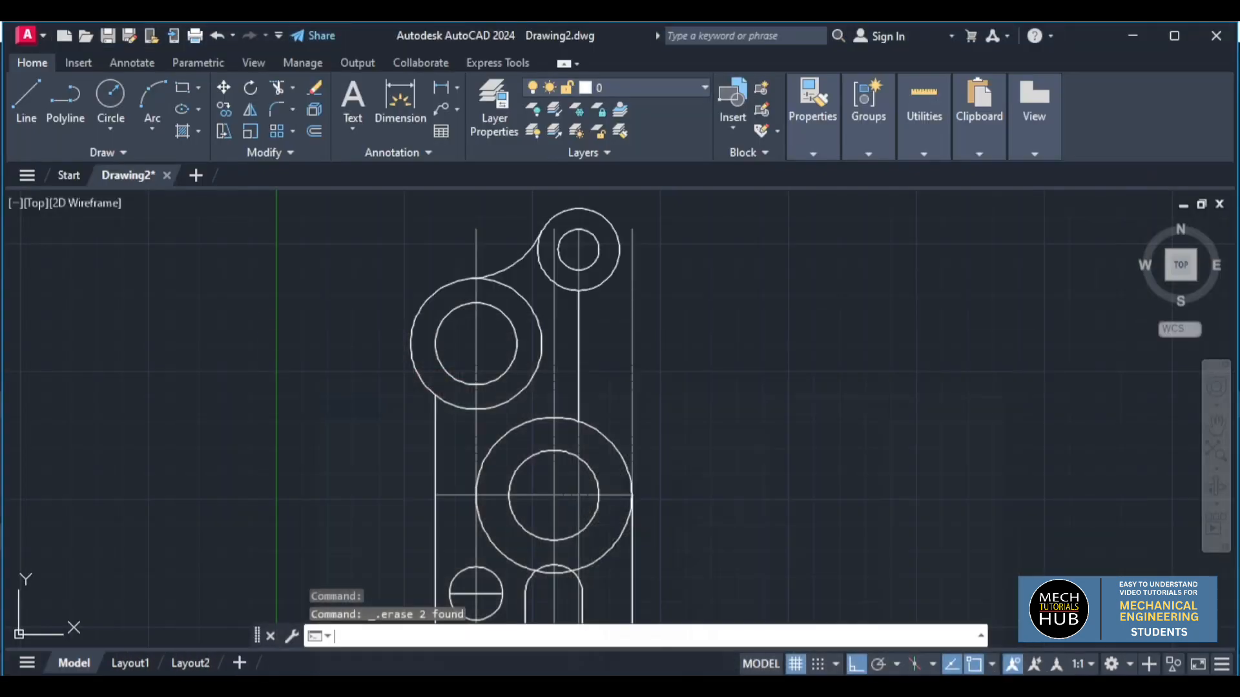
{"action": "left_click", "coordinate": [277, 107]}
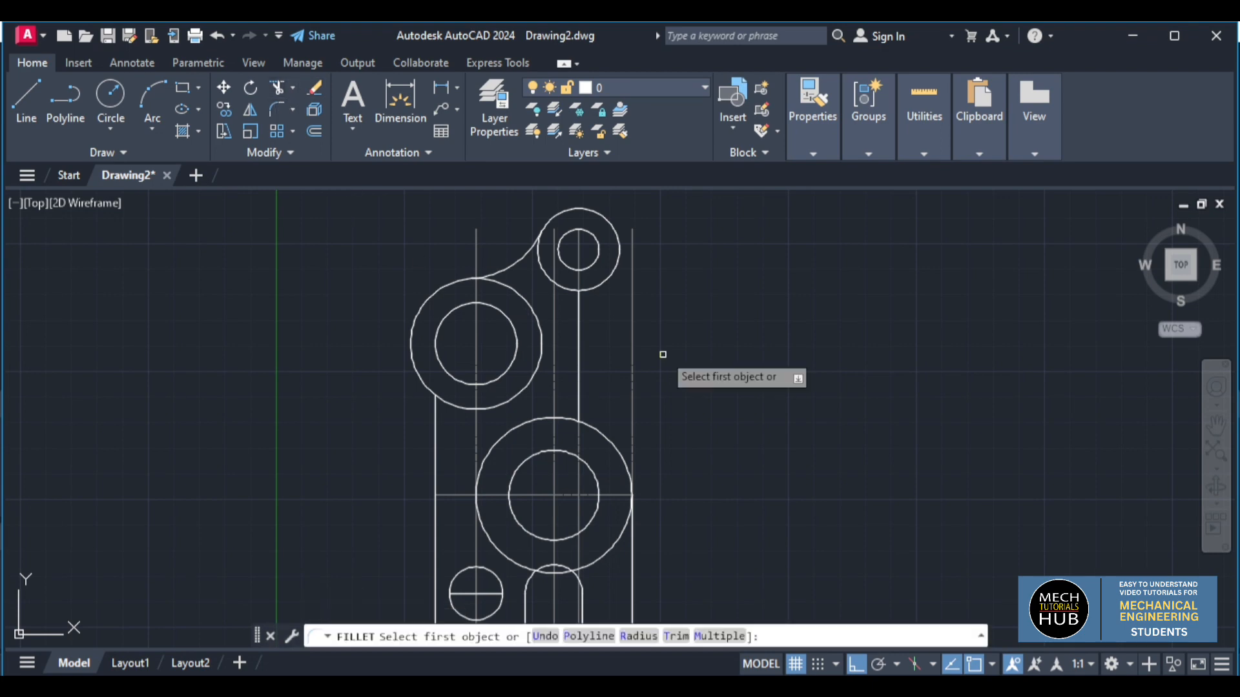
{"action": "left_click", "coordinate": [576, 310]}
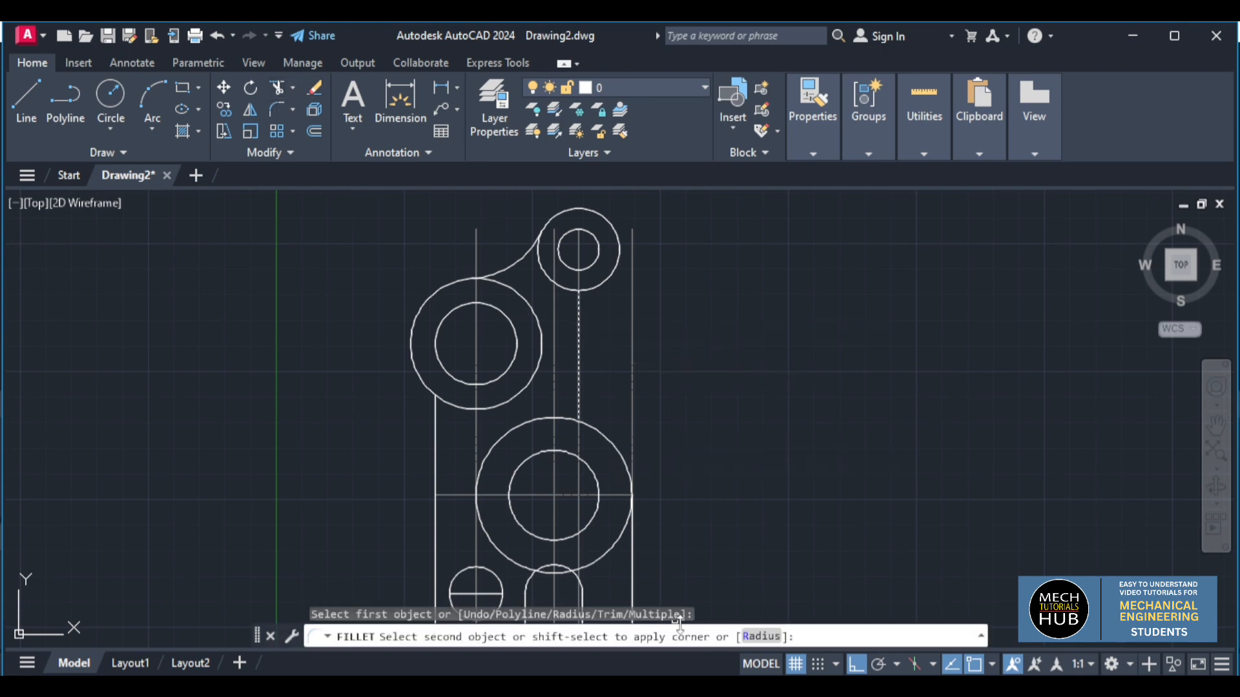
{"action": "left_click", "coordinate": [756, 637]}
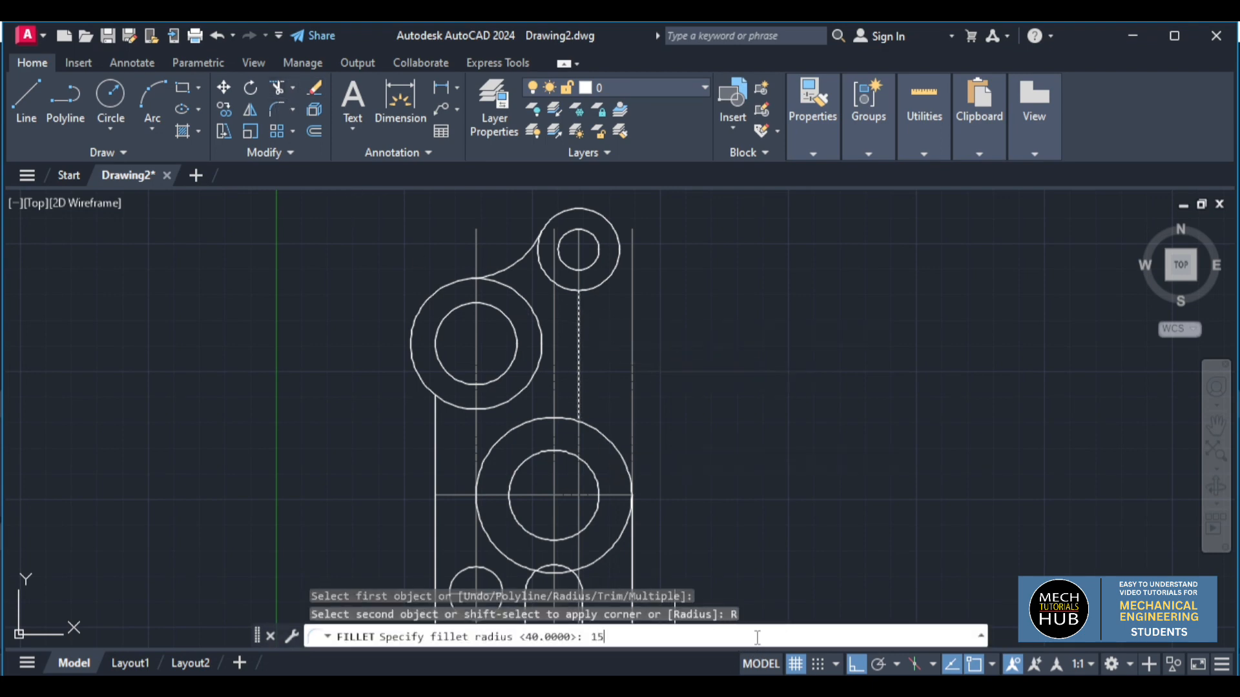
{"action": "key", "text": "Return"}
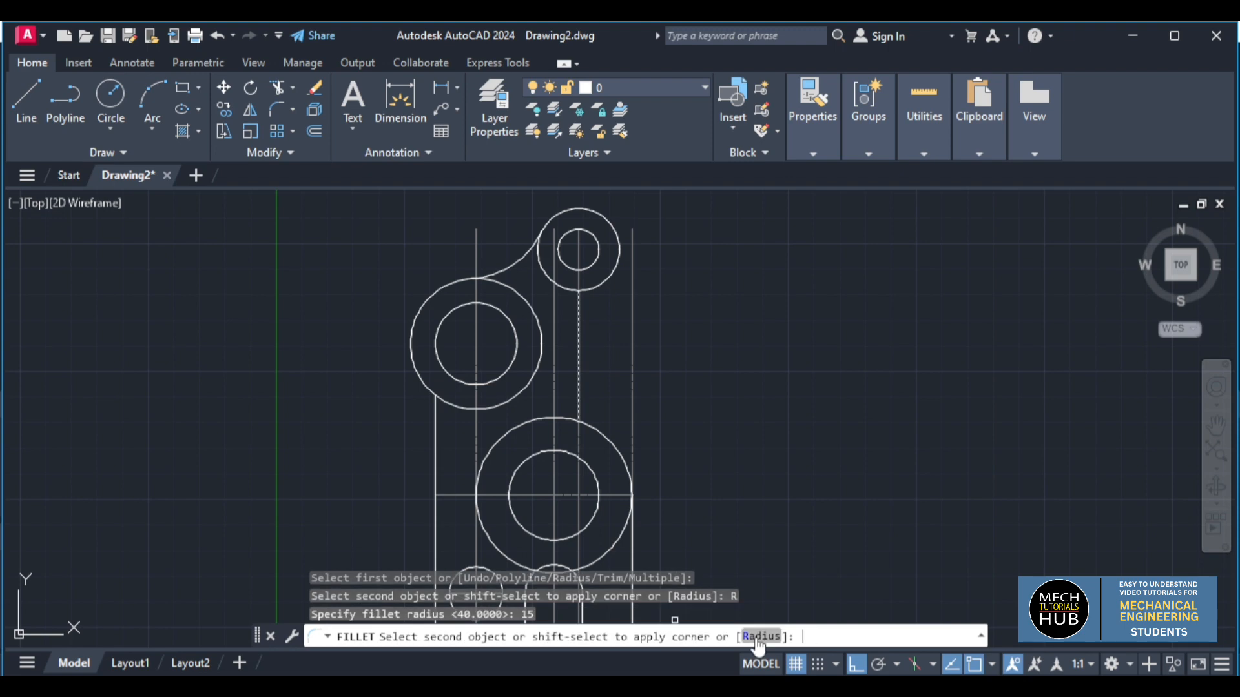
{"action": "left_click", "coordinate": [612, 278]}
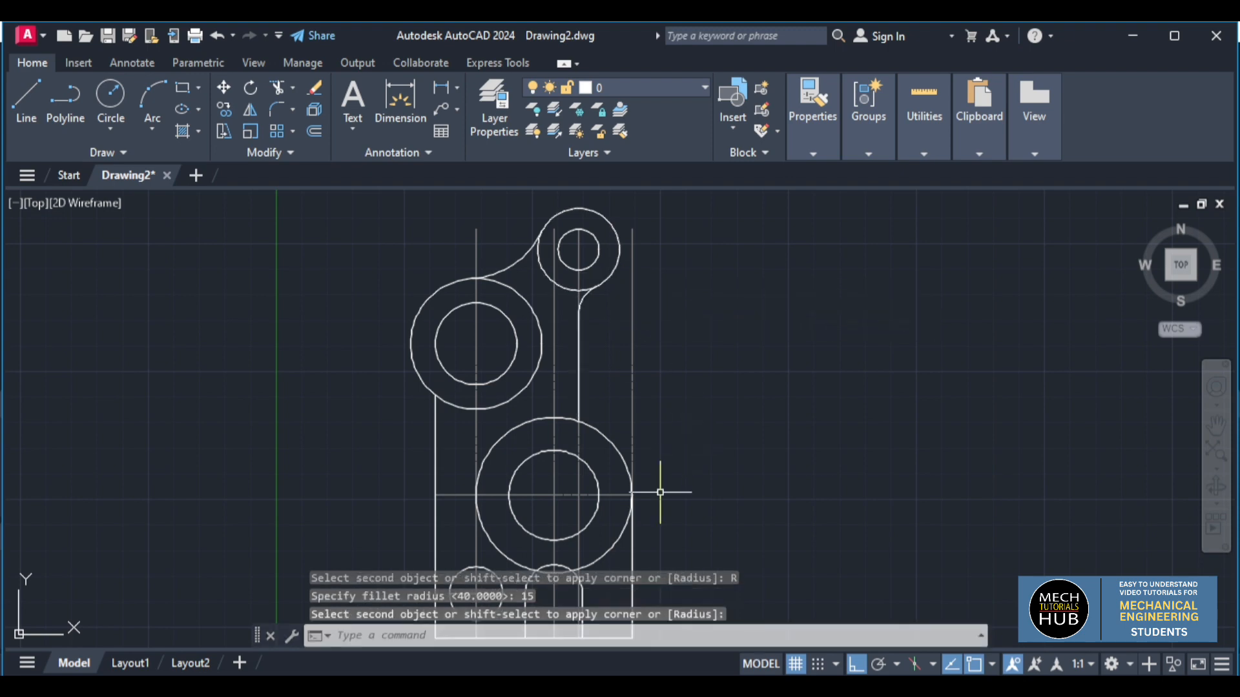
Fillet the 38 mm radius circle to the lower end of the vertical edge with a 15 mm radius.
{"action": "key", "text": "Return"}
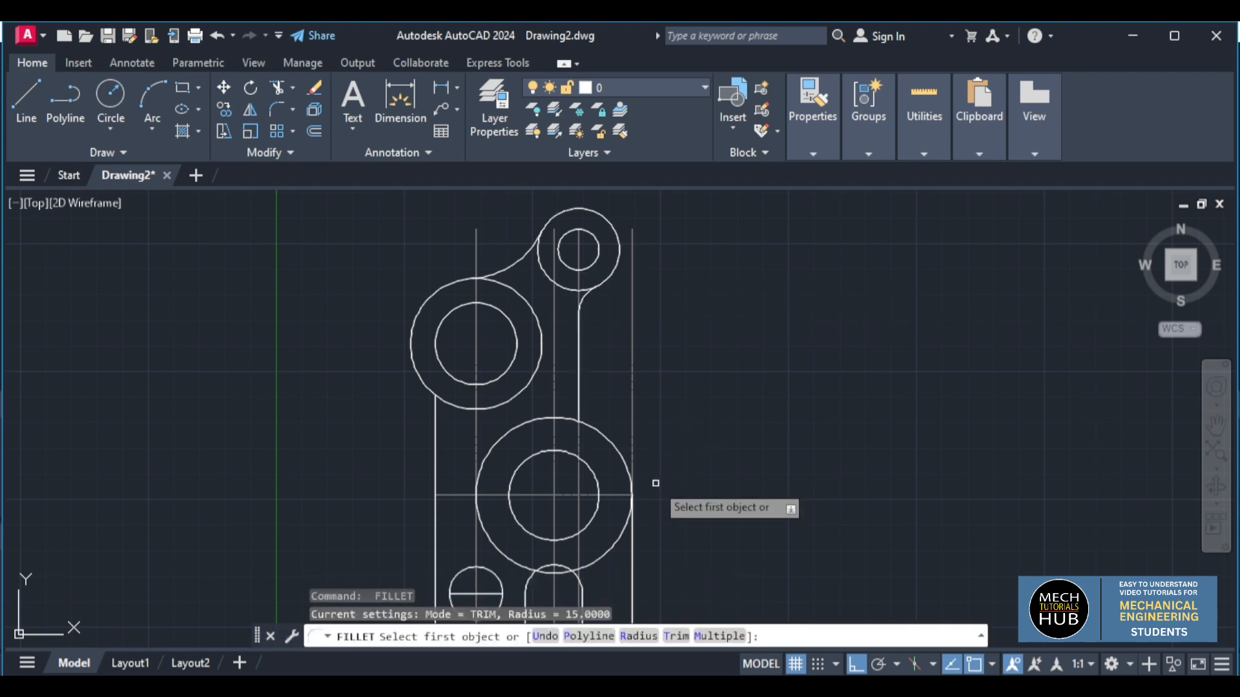
{"action": "left_click", "coordinate": [608, 442]}
{"action": "left_click", "coordinate": [768, 636]}
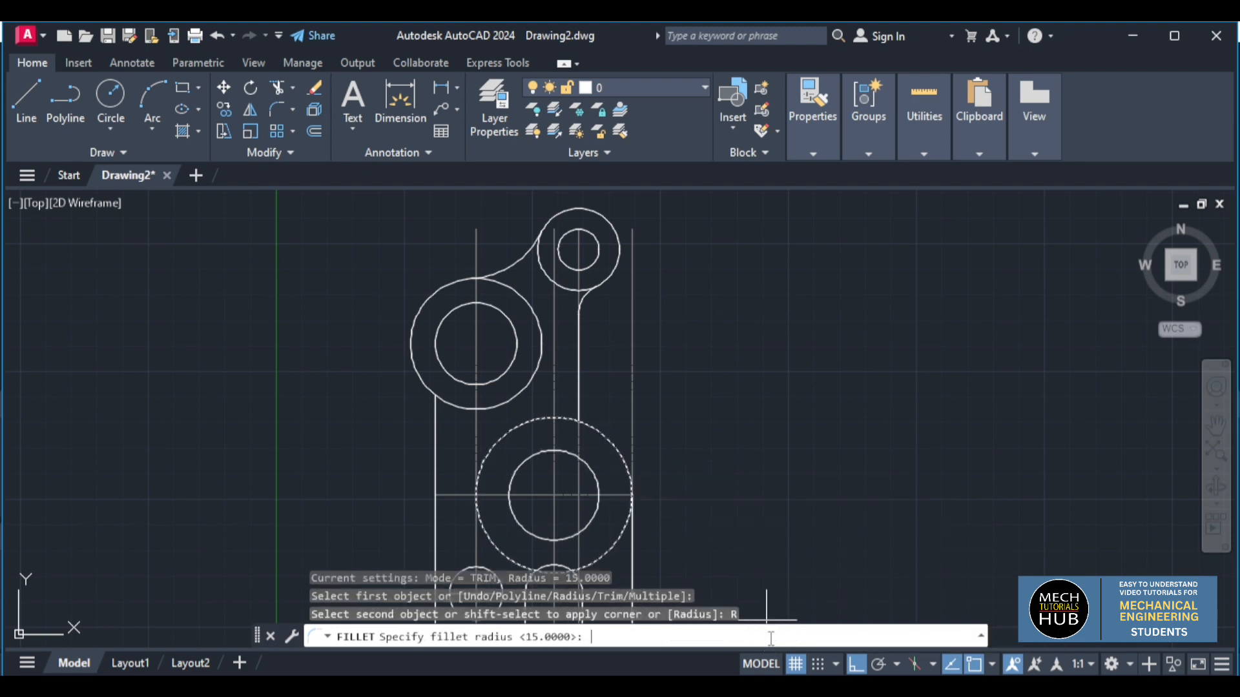
{"action": "type", "text": "15"}
{"action": "key", "text": "Return"}
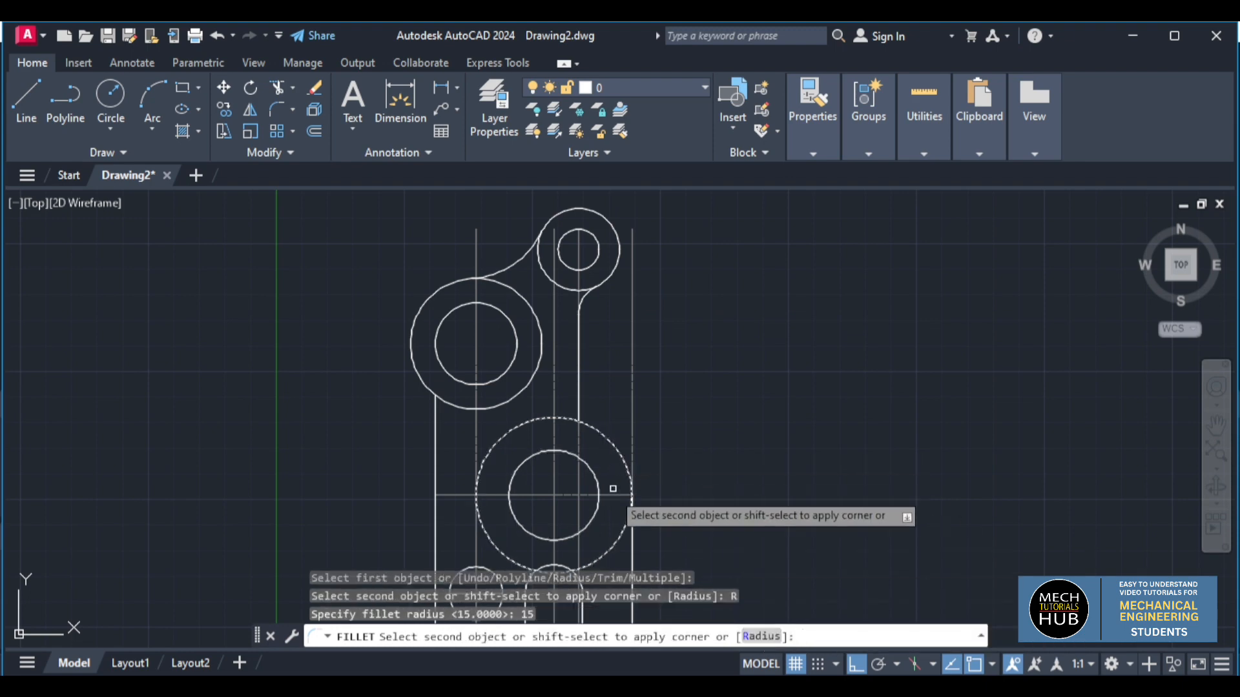
{"action": "left_click", "coordinate": [580, 395]}
Trim the arcs of the 32 mm radius circle that lie inside the plate, between the left edge and the 40 mm radius fillet.
{"action": "scroll", "coordinate": [665, 512], "scroll_direction": "down", "scroll_amount": 3}
{"action": "scroll", "coordinate": [667, 528], "scroll_direction": "up", "scroll_amount": 1}
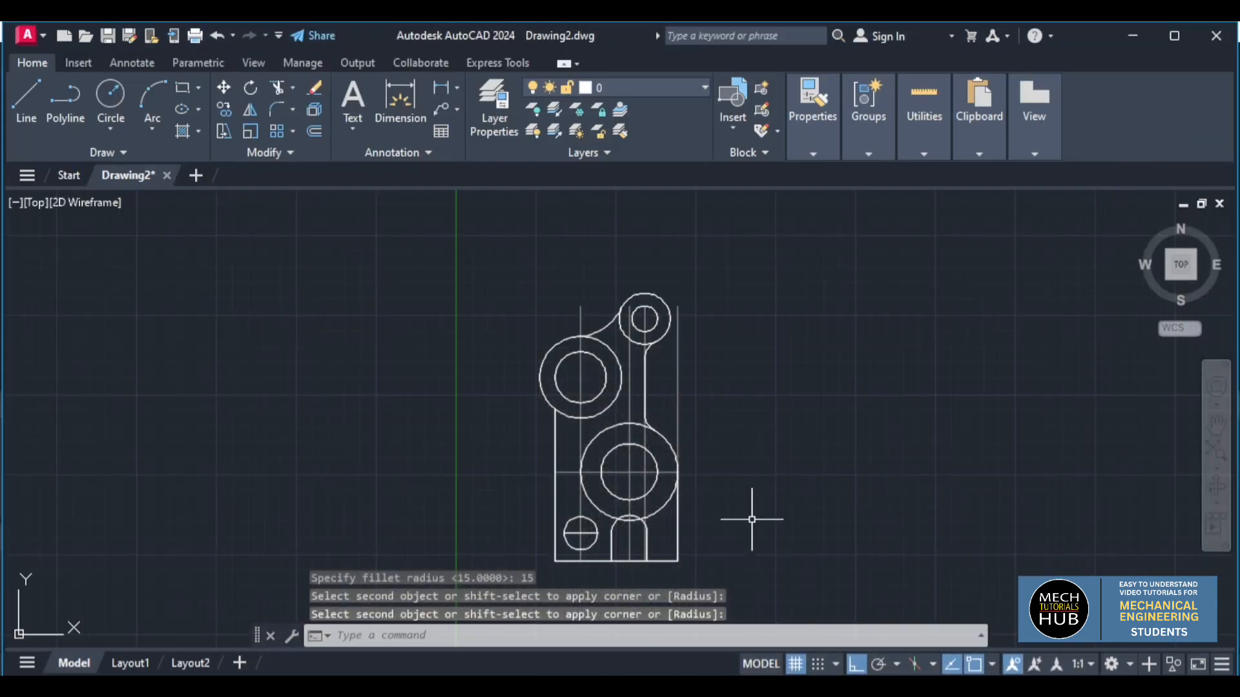
{"action": "type", "text": "t"}
{"action": "key", "text": "Return"}
{"action": "scroll", "coordinate": [584, 368], "scroll_direction": "up", "scroll_amount": 5}
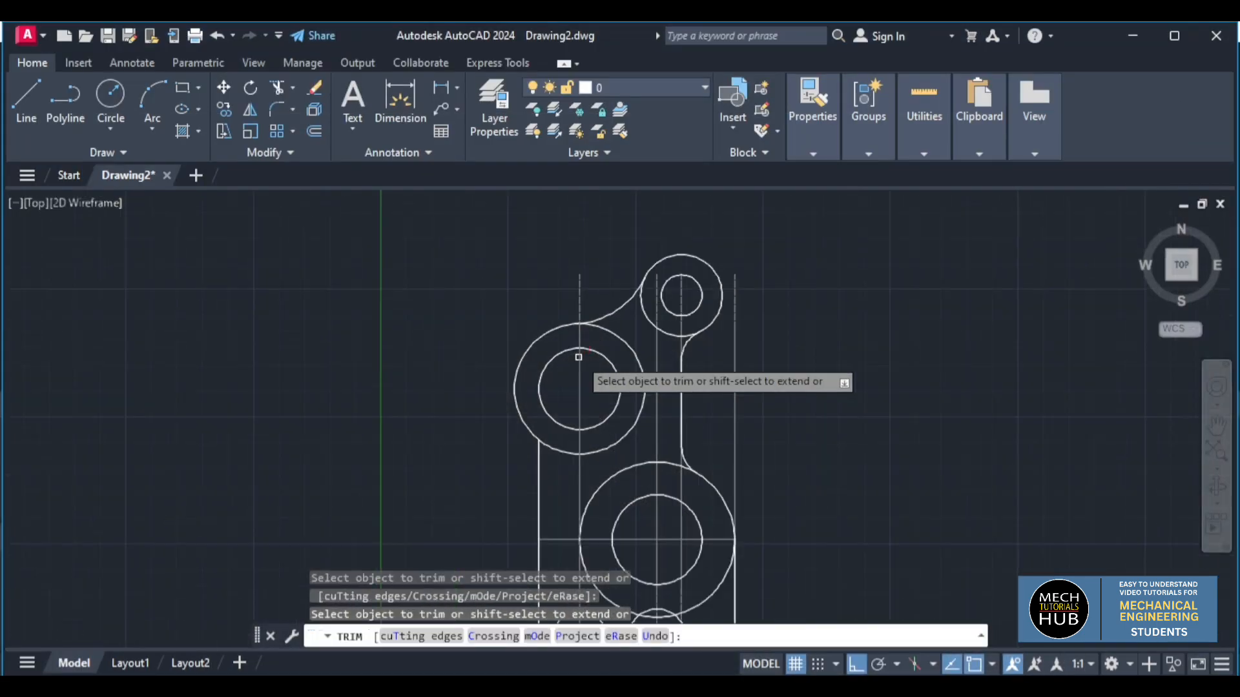
{"action": "left_click", "coordinate": [538, 507]}
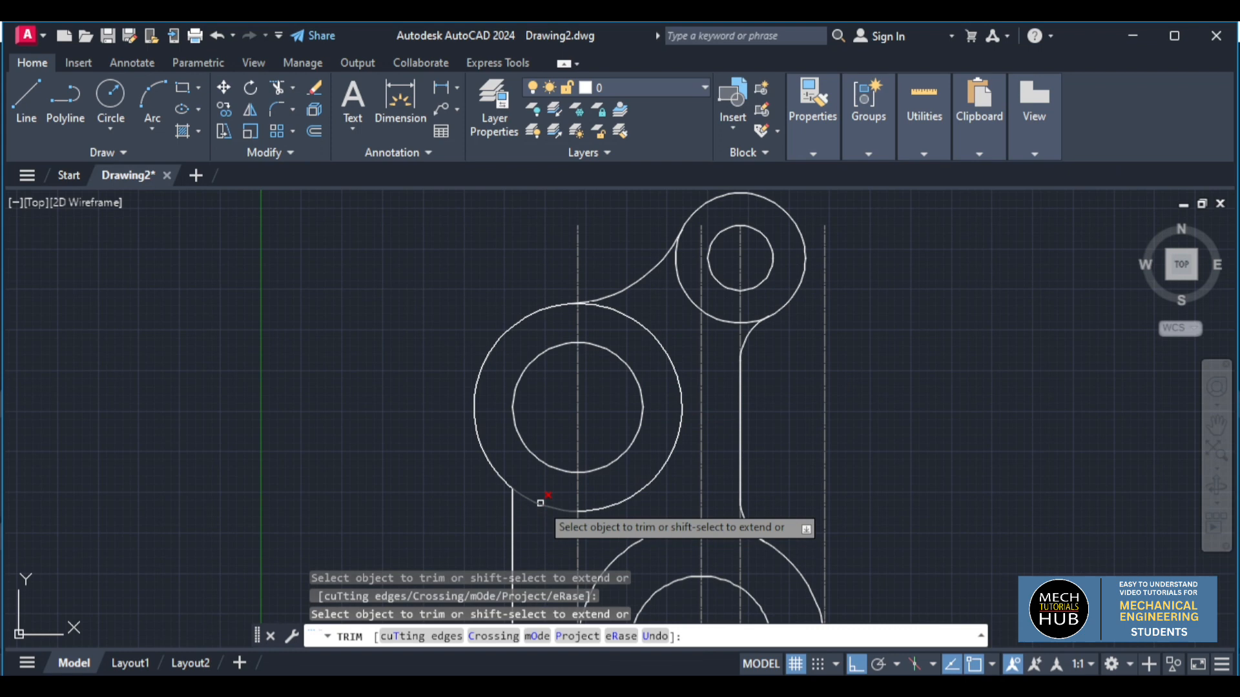
{"action": "left_click", "coordinate": [590, 509]}
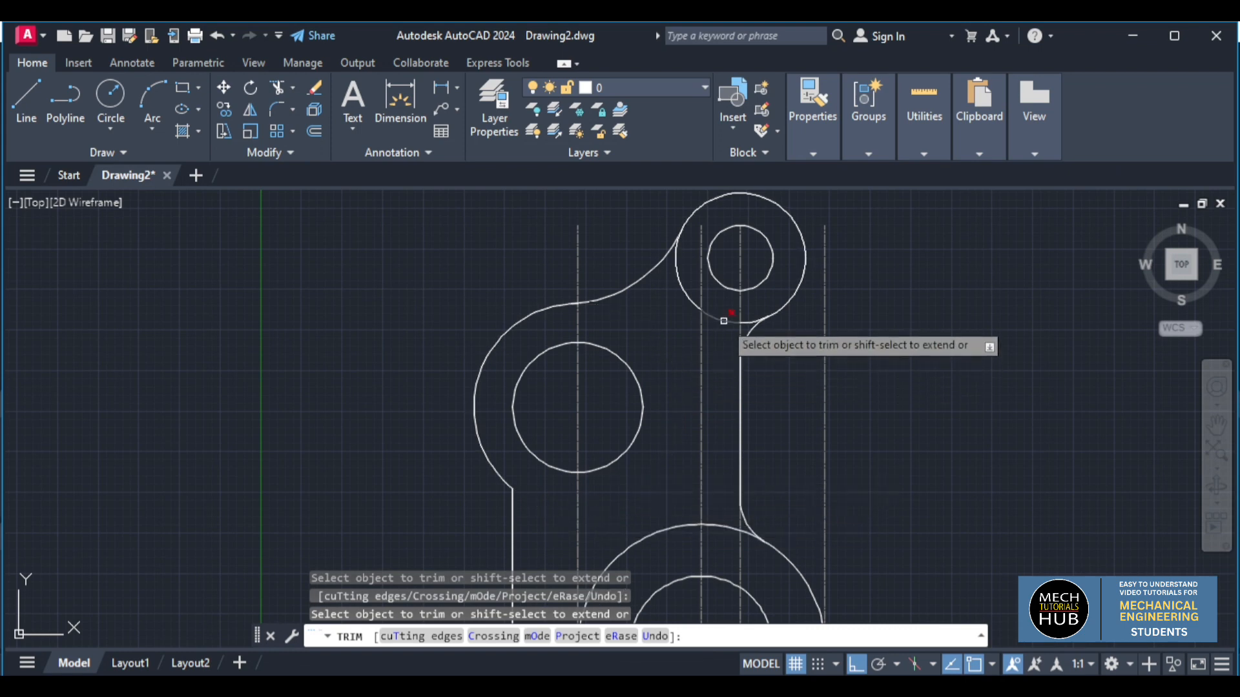
Trim the inner arc of the 20 mm radius boss circle and remove the 38 mm radius circle's arcs lying inside the plate.
{"action": "left_click", "coordinate": [682, 290]}
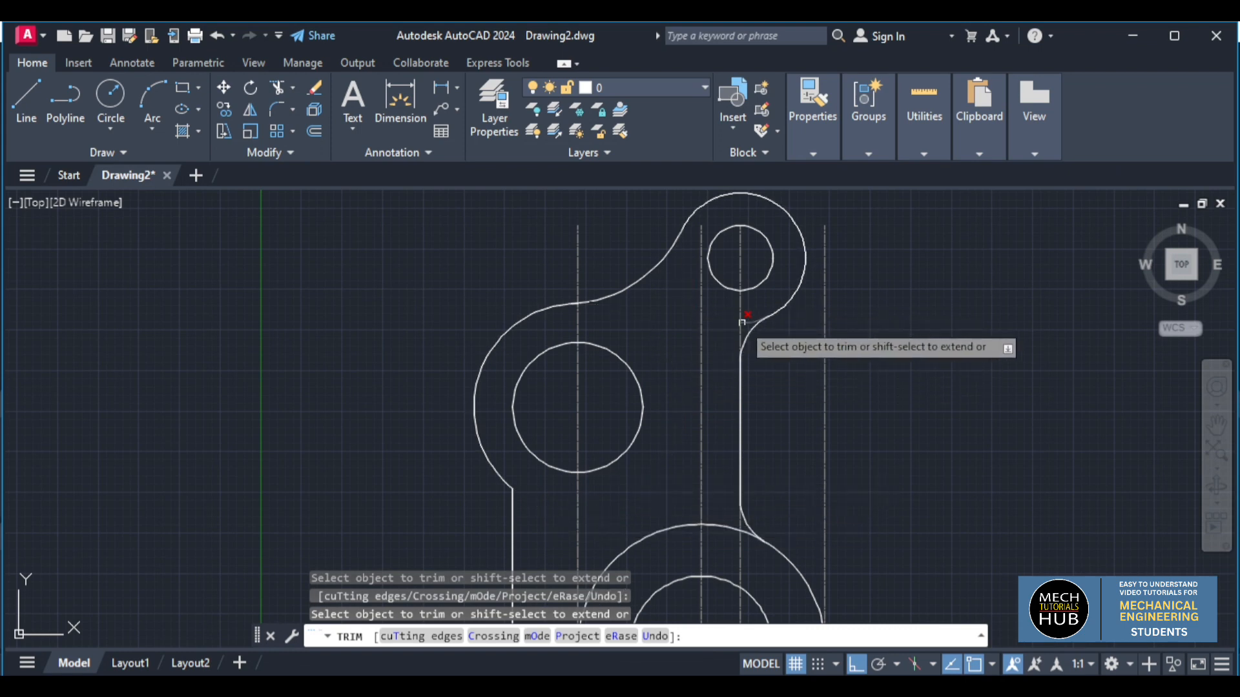
{"action": "scroll", "coordinate": [742, 326], "scroll_direction": "down", "scroll_amount": 2}
{"action": "scroll", "coordinate": [742, 426], "scroll_direction": "up", "scroll_amount": 4}
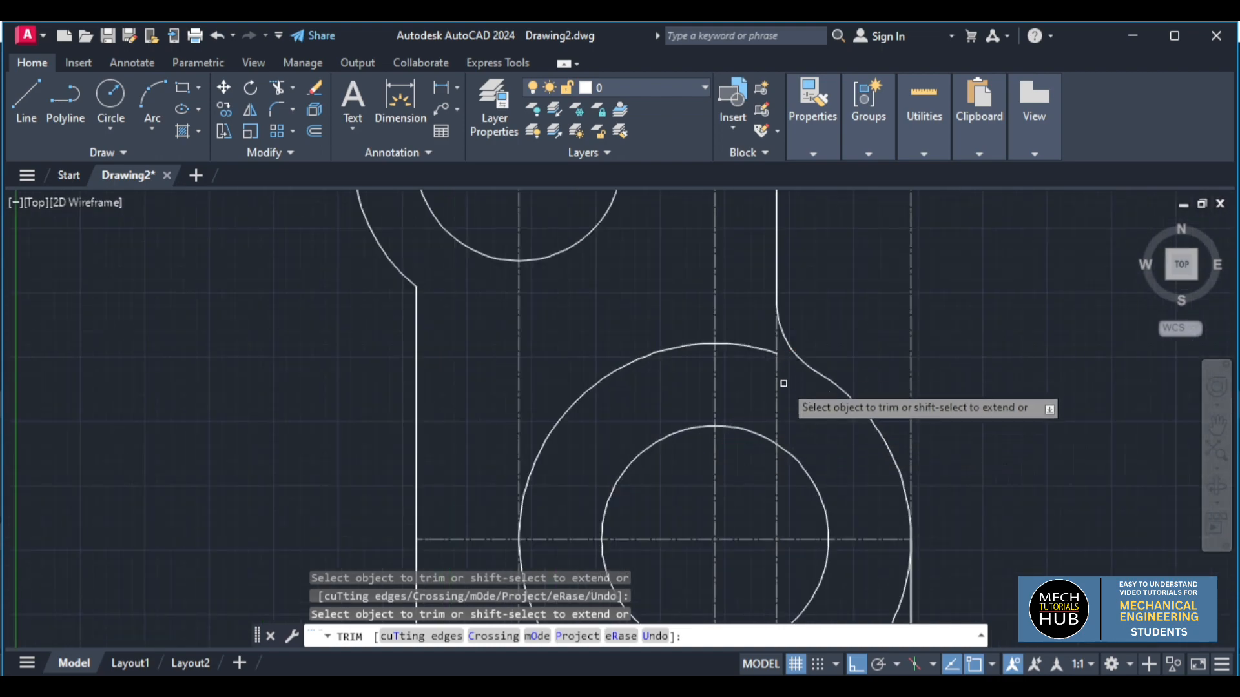
{"action": "scroll", "coordinate": [783, 385], "scroll_direction": "down", "scroll_amount": 4}
{"action": "scroll", "coordinate": [755, 507], "scroll_direction": "up", "scroll_amount": 4}
{"action": "scroll", "coordinate": [784, 460], "scroll_direction": "down", "scroll_amount": 4}
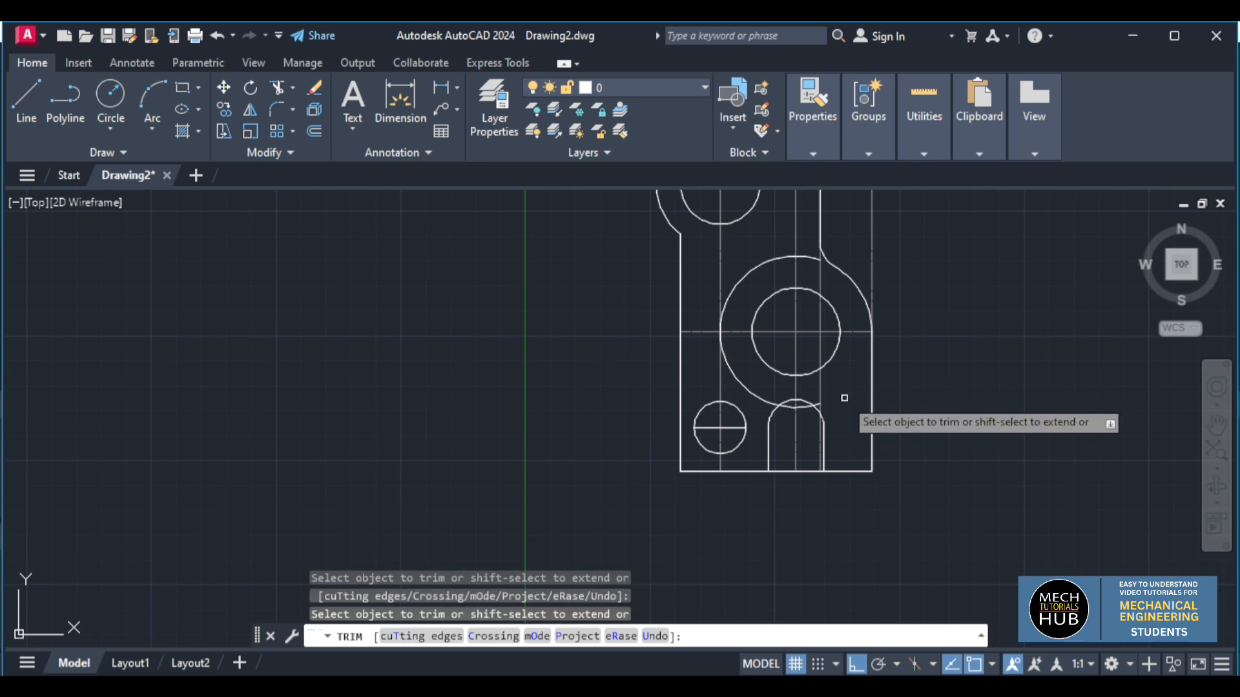
{"action": "key", "text": "Escape"}
{"action": "left_click", "coordinate": [751, 395]}
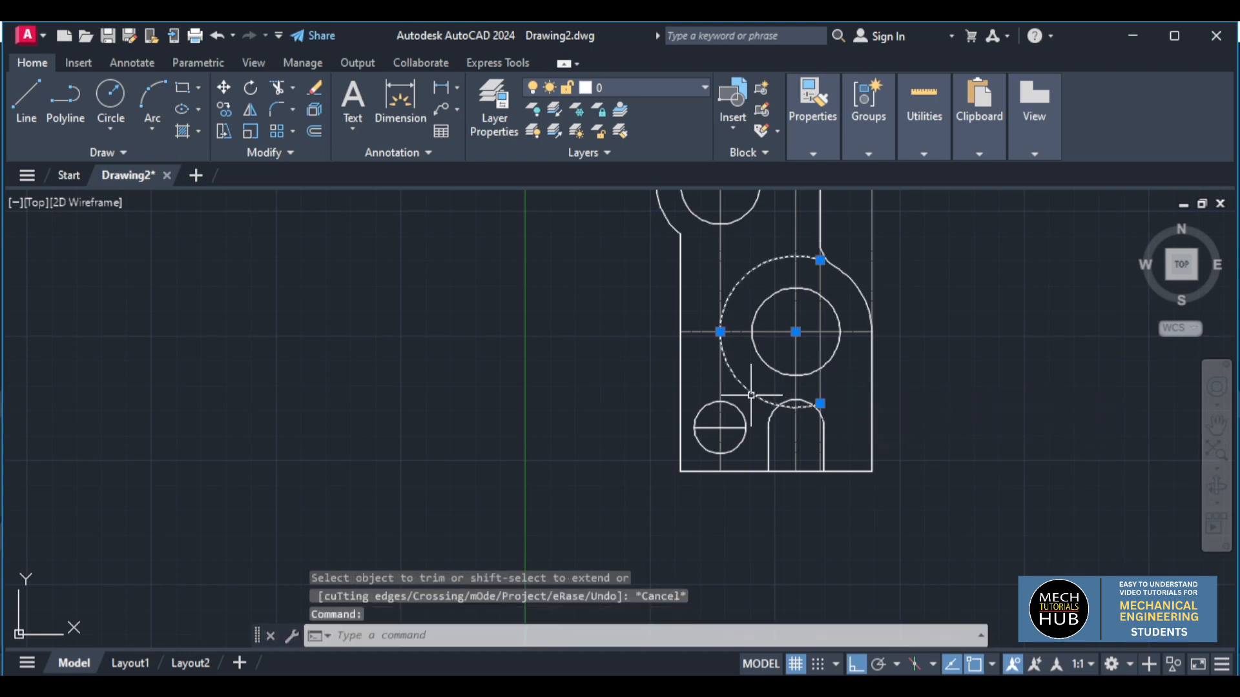
{"action": "key", "text": "Delete"}
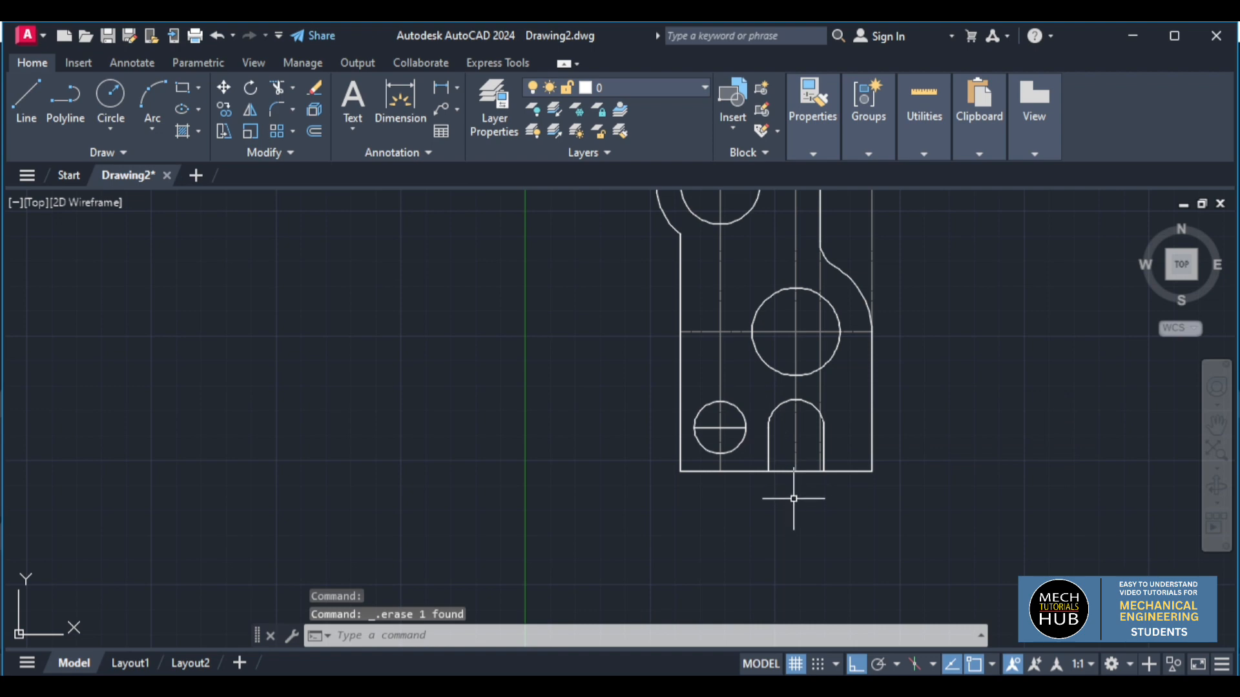
Trim the plate's bottom edge across the opening of the arched slot.
{"action": "key", "text": "Return"}
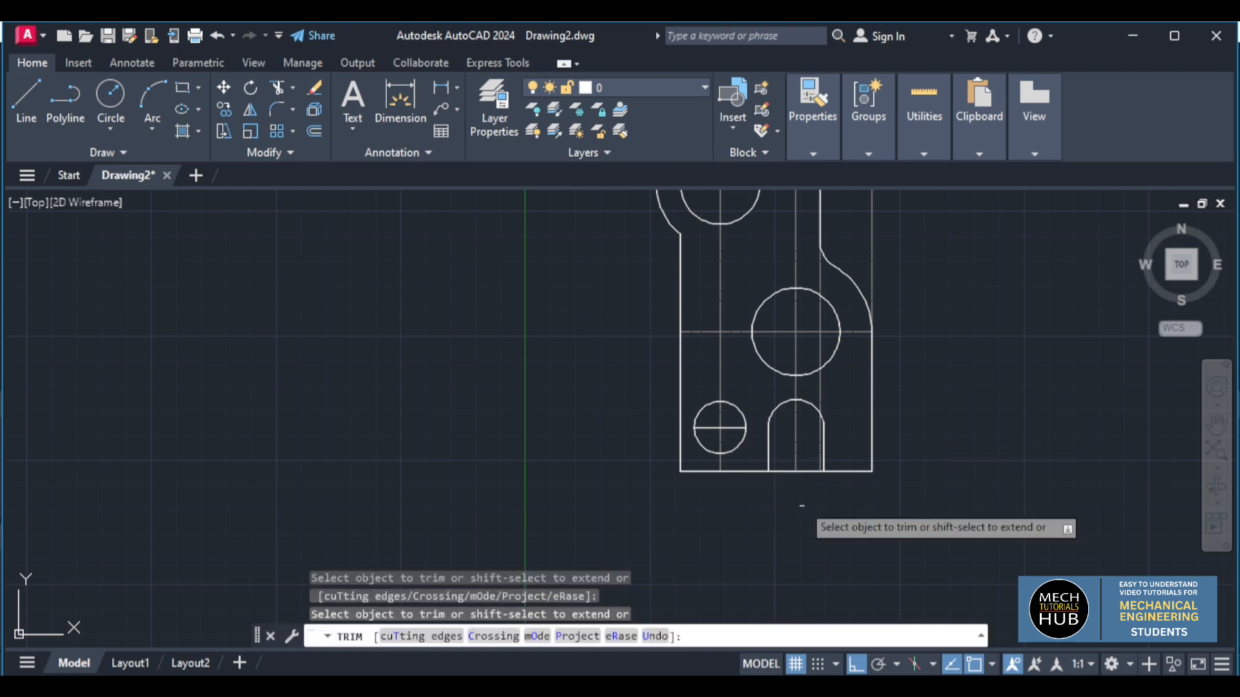
{"action": "left_click_drag", "start_coordinate": [801, 505], "coordinate": [789, 456]}
{"action": "left_click_drag", "start_coordinate": [816, 500], "coordinate": [815, 462]}
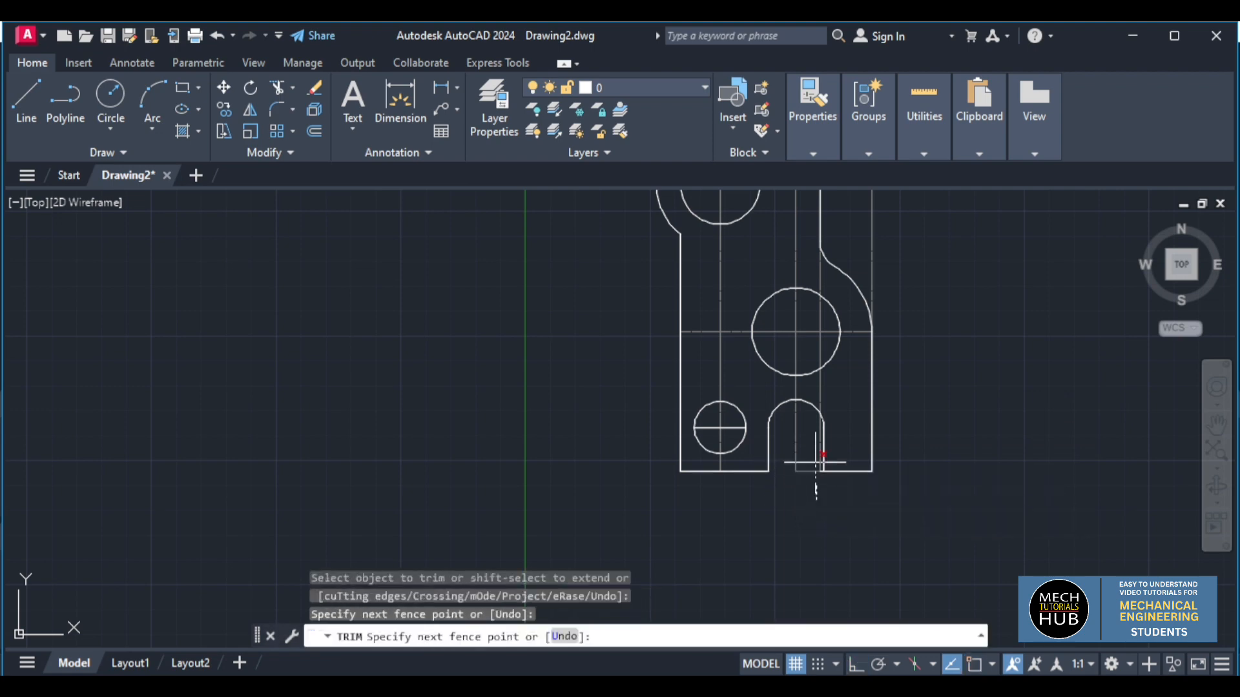
{"action": "scroll", "coordinate": [809, 487], "scroll_direction": "down", "scroll_amount": 4}
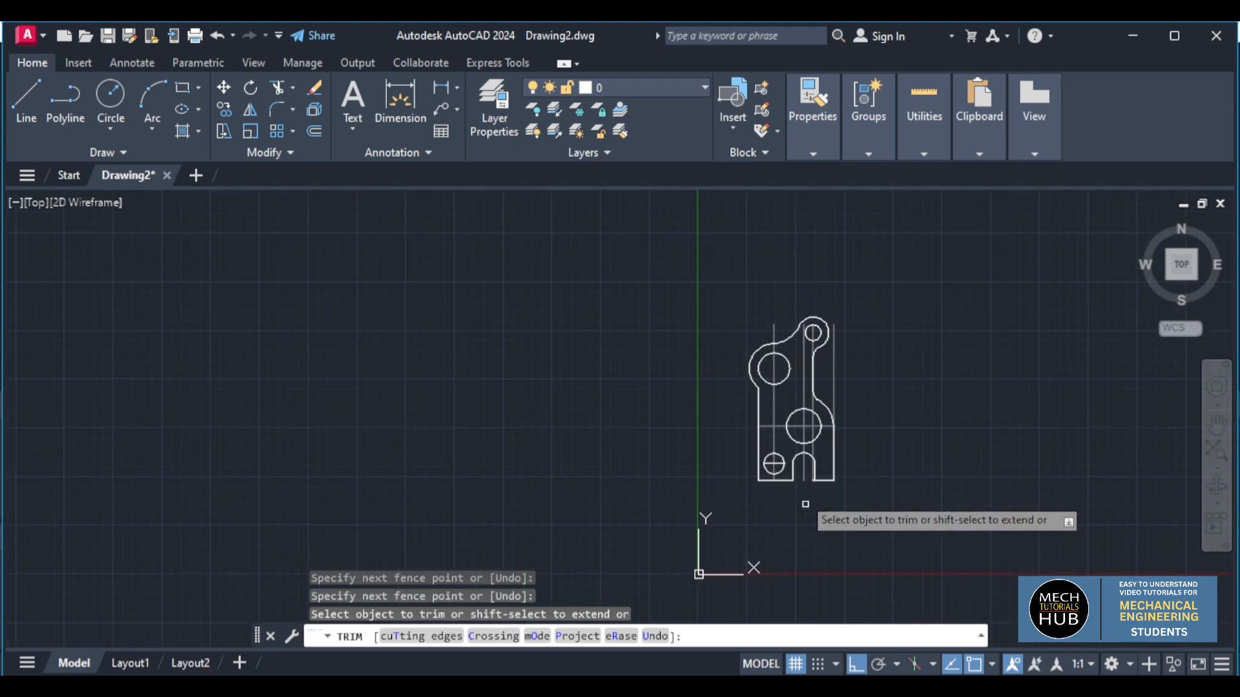
{"action": "scroll", "coordinate": [799, 439], "scroll_direction": "up", "scroll_amount": 4}
{"action": "scroll", "coordinate": [799, 430], "scroll_direction": "down", "scroll_amount": 2}
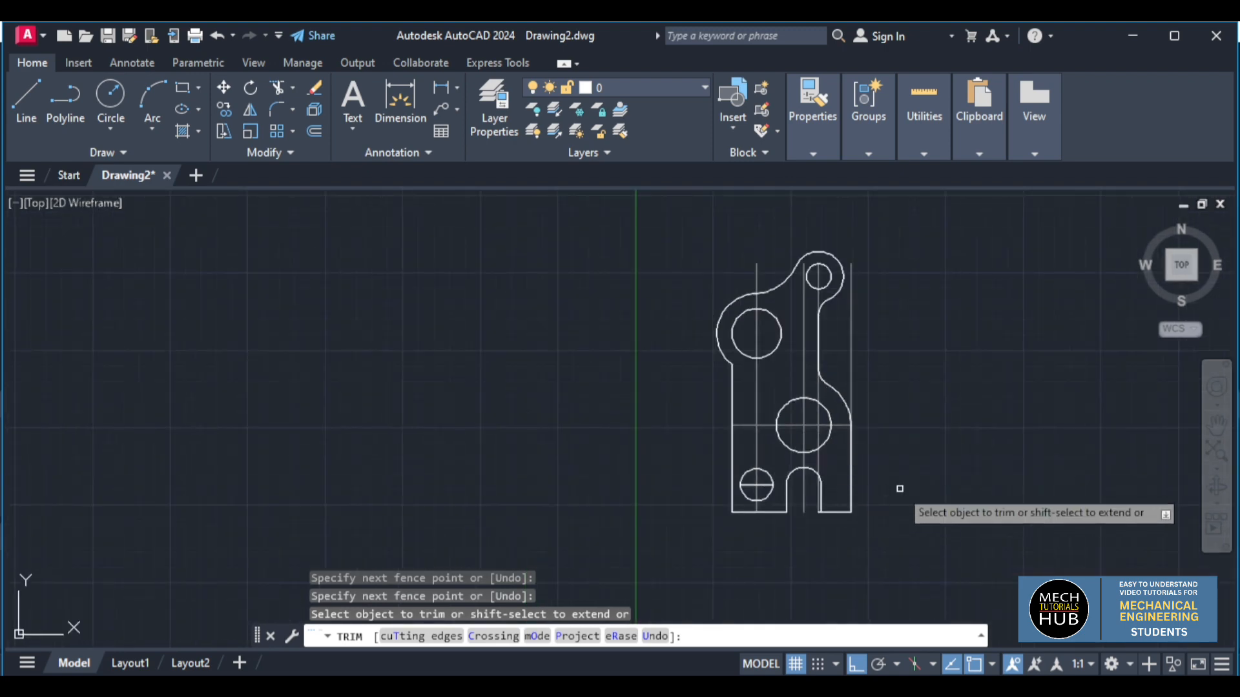
Trim the centre lines between and around the lower two holes and the arched slot, keeping the portions inside them.
{"action": "scroll", "coordinate": [828, 431], "scroll_direction": "up", "scroll_amount": 2}
{"action": "scroll", "coordinate": [850, 469], "scroll_direction": "up", "scroll_amount": 2}
{"action": "mouse_move", "coordinate": [846, 462]}
{"action": "left_mouse_down"}
{"action": "mouse_move", "coordinate": [839, 355]}
{"action": "mouse_move", "coordinate": [755, 292]}
{"action": "mouse_move", "coordinate": [664, 310]}
{"action": "mouse_move", "coordinate": [607, 413]}
{"action": "mouse_move", "coordinate": [656, 368]}
{"action": "left_mouse_up"}
{"action": "scroll", "coordinate": [646, 445], "scroll_direction": "down", "scroll_amount": 2}
{"action": "scroll", "coordinate": [661, 545], "scroll_direction": "up", "scroll_amount": 2}
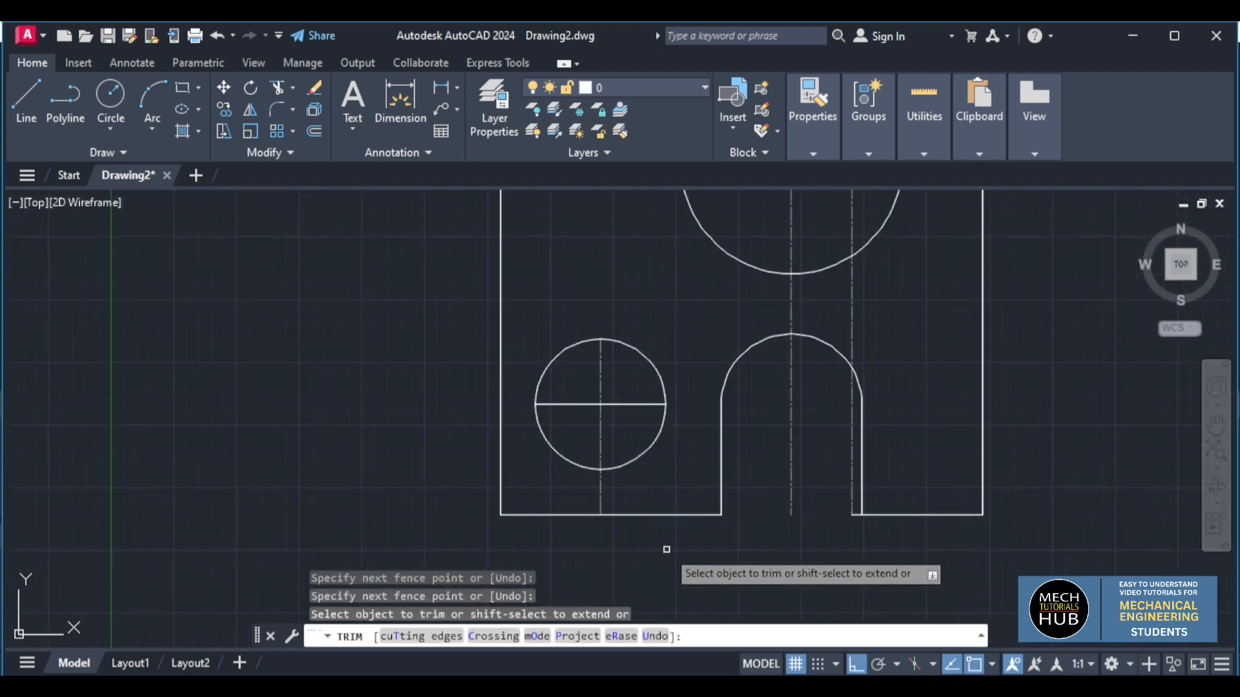
{"action": "left_click_drag", "start_coordinate": [560, 489], "coordinate": [633, 492]}
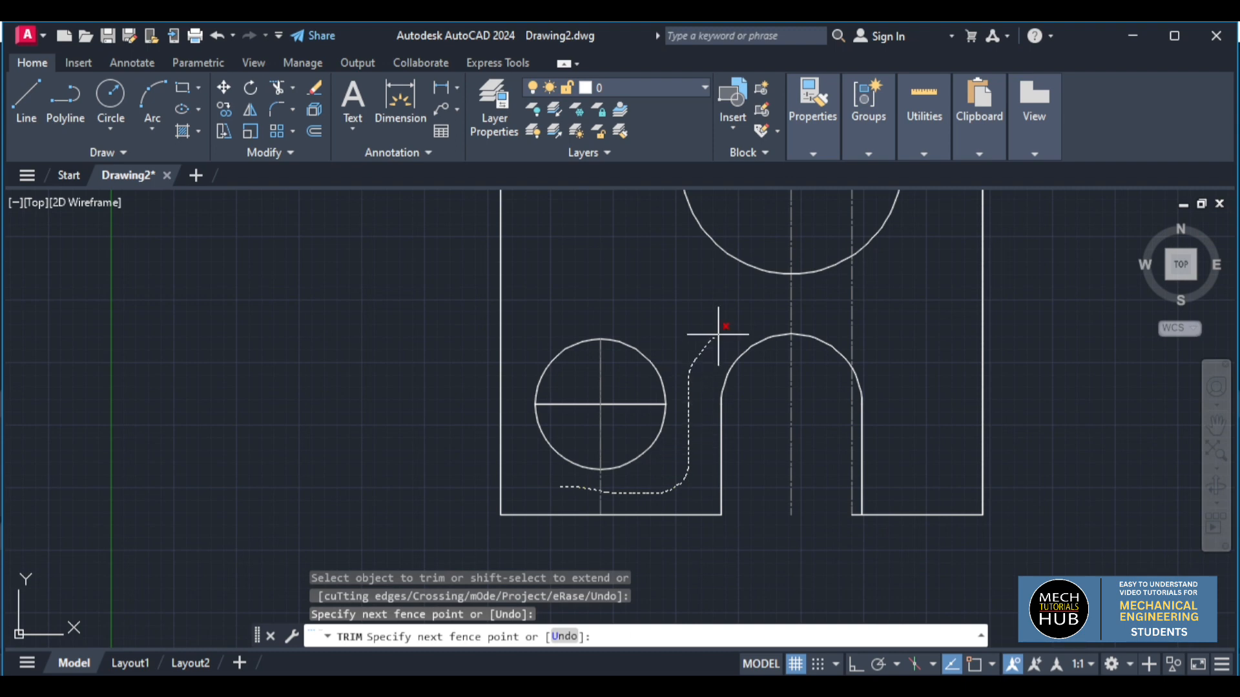
{"action": "mouse_move", "coordinate": [718, 334]}
{"action": "left_mouse_down"}
{"action": "mouse_move", "coordinate": [869, 322]}
{"action": "mouse_move", "coordinate": [767, 246]}
{"action": "mouse_move", "coordinate": [704, 243]}
{"action": "left_mouse_up"}
{"action": "scroll", "coordinate": [863, 329], "scroll_direction": "down", "scroll_amount": 5}
{"action": "scroll", "coordinate": [852, 290], "scroll_direction": "up", "scroll_amount": 5}
{"action": "scroll", "coordinate": [776, 300], "scroll_direction": "down", "scroll_amount": 2}
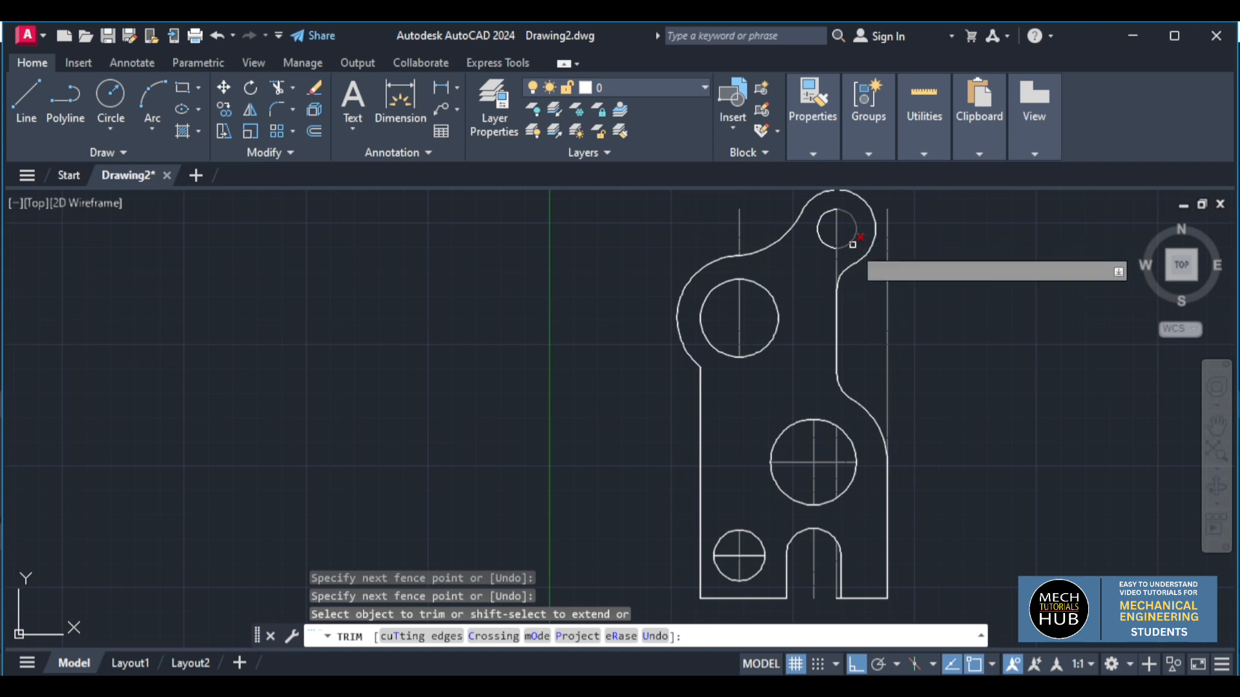
Trim the vertical centre line below the uppermost hole and the construction line extending above the plate's right edge.
{"action": "left_click_drag", "start_coordinate": [852, 244], "coordinate": [826, 265]}
{"action": "scroll", "coordinate": [825, 291], "scroll_direction": "down", "scroll_amount": 3}
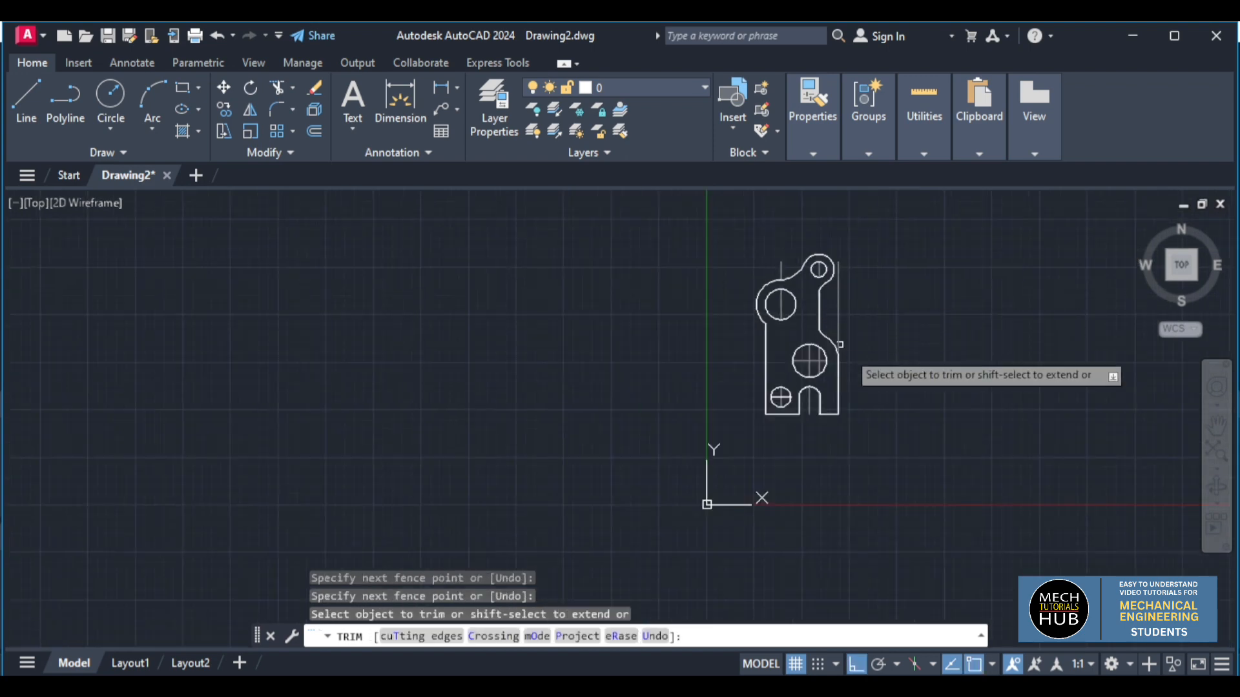
{"action": "scroll", "coordinate": [850, 356], "scroll_direction": "up", "scroll_amount": 2}
{"action": "left_click_drag", "start_coordinate": [858, 343], "coordinate": [821, 273]}
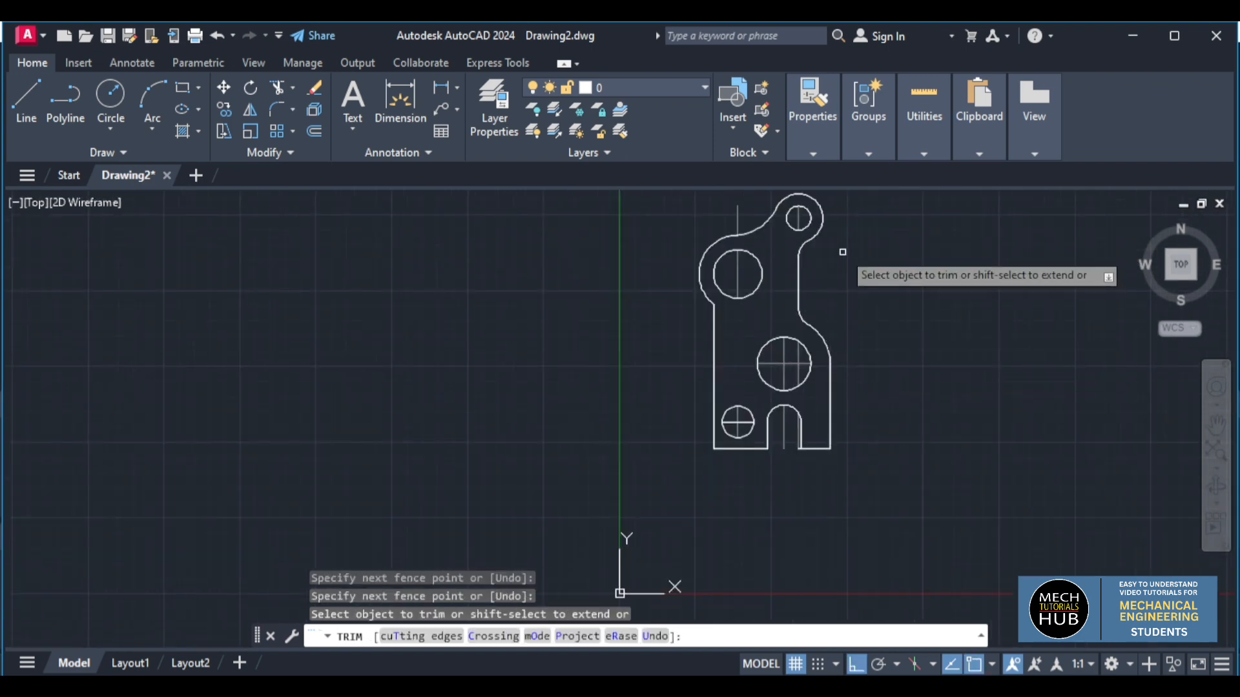
{"action": "scroll", "coordinate": [842, 249], "scroll_direction": "down", "scroll_amount": 2}
{"action": "scroll", "coordinate": [838, 220], "scroll_direction": "up", "scroll_amount": 4}
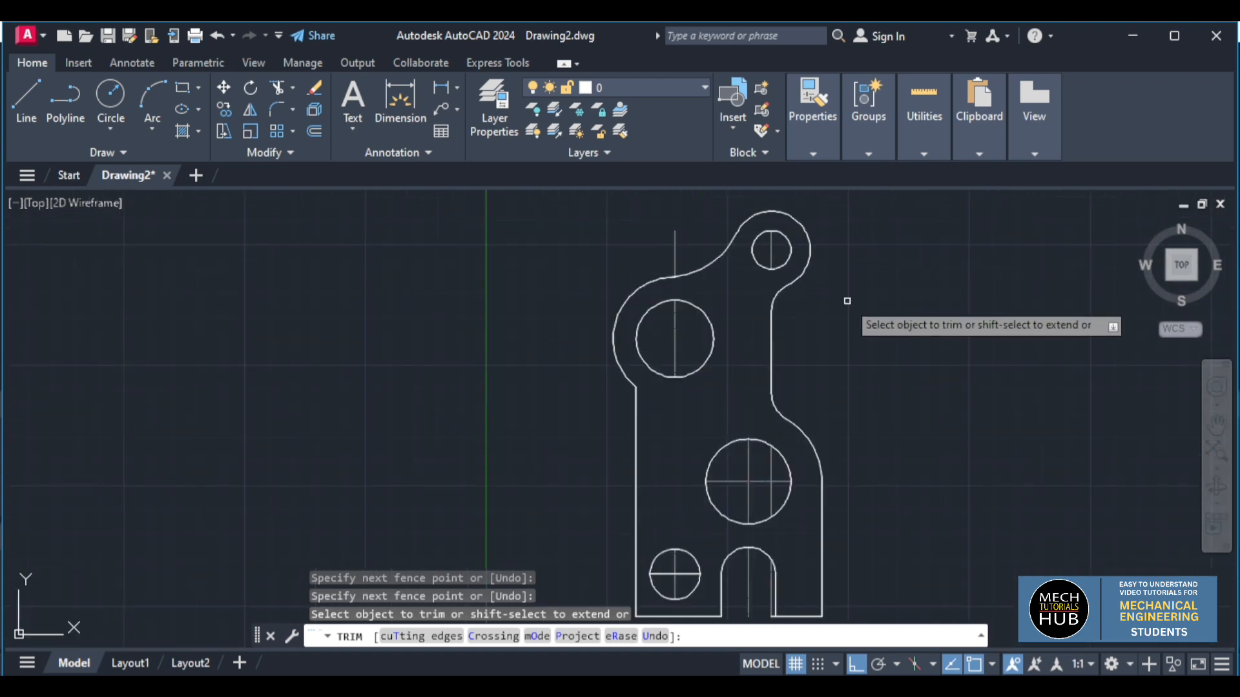
{"action": "key", "text": "Escape"}
Hatch the plate's interior around the holes with a diagonal line pattern in yellow colour 244,238,81.
{"action": "scroll", "coordinate": [911, 415], "scroll_direction": "down", "scroll_amount": 4}
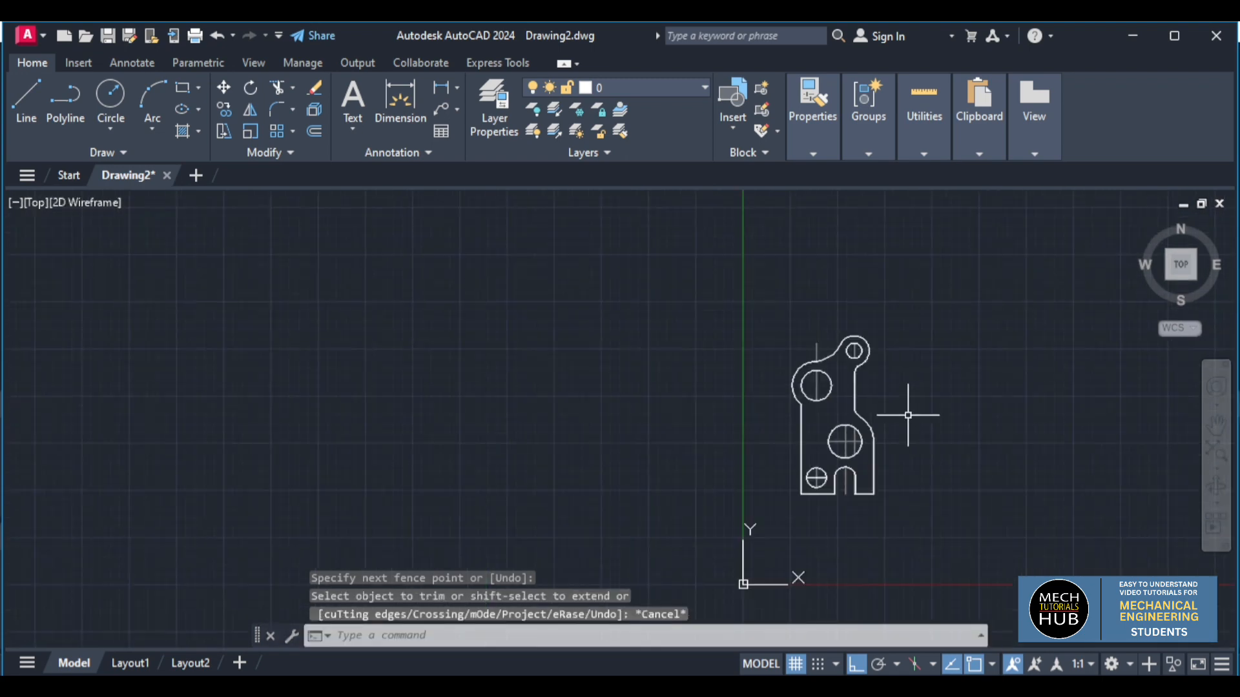
{"action": "scroll", "coordinate": [908, 416], "scroll_direction": "up", "scroll_amount": 2}
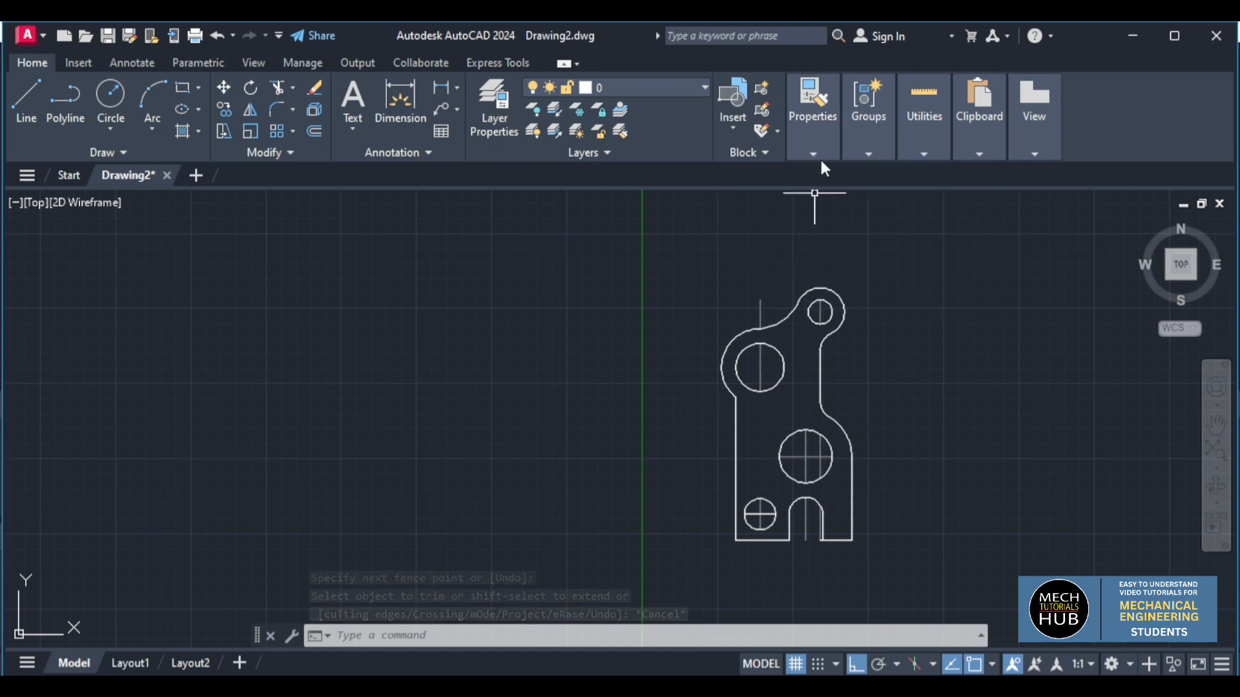
{"action": "mouse_move", "coordinate": [819, 155]}
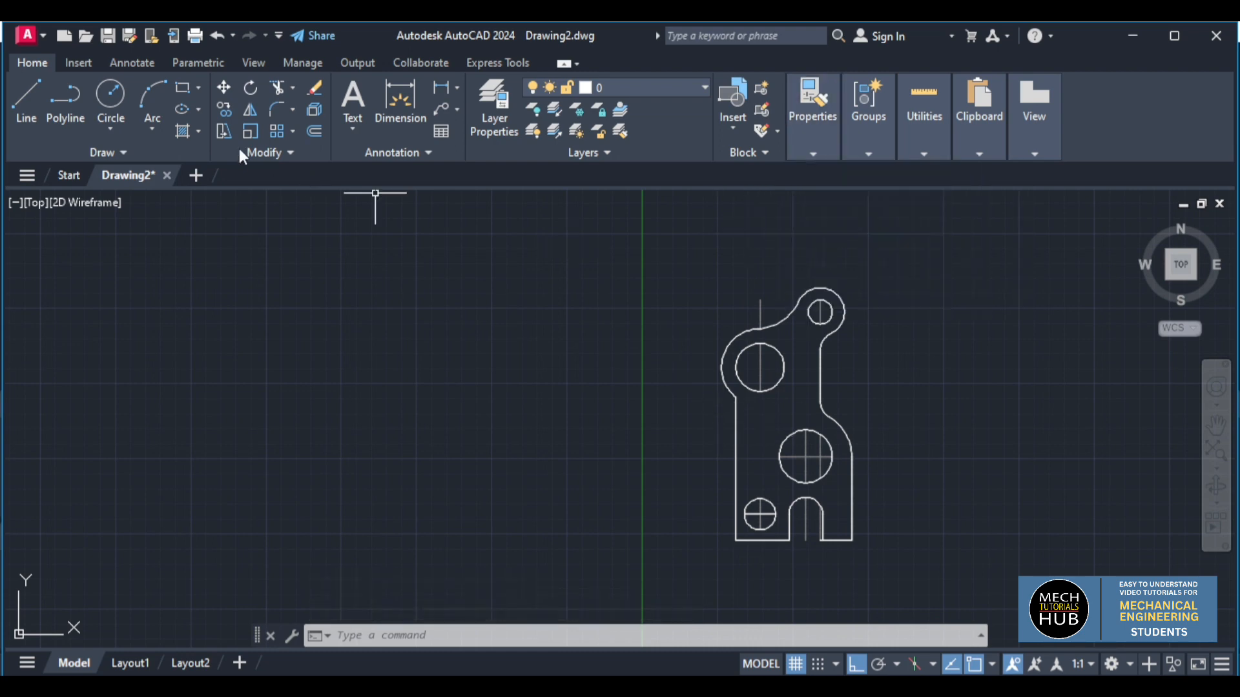
{"action": "left_click", "coordinate": [183, 132]}
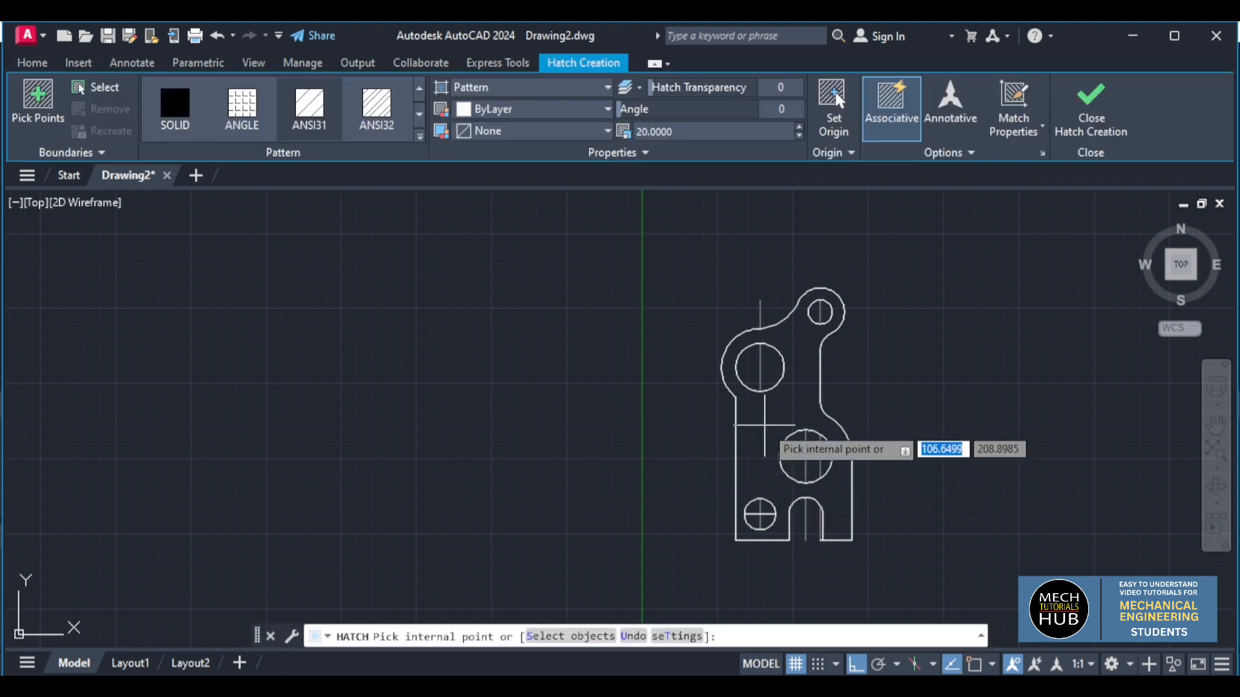
{"action": "left_click", "coordinate": [763, 425]}
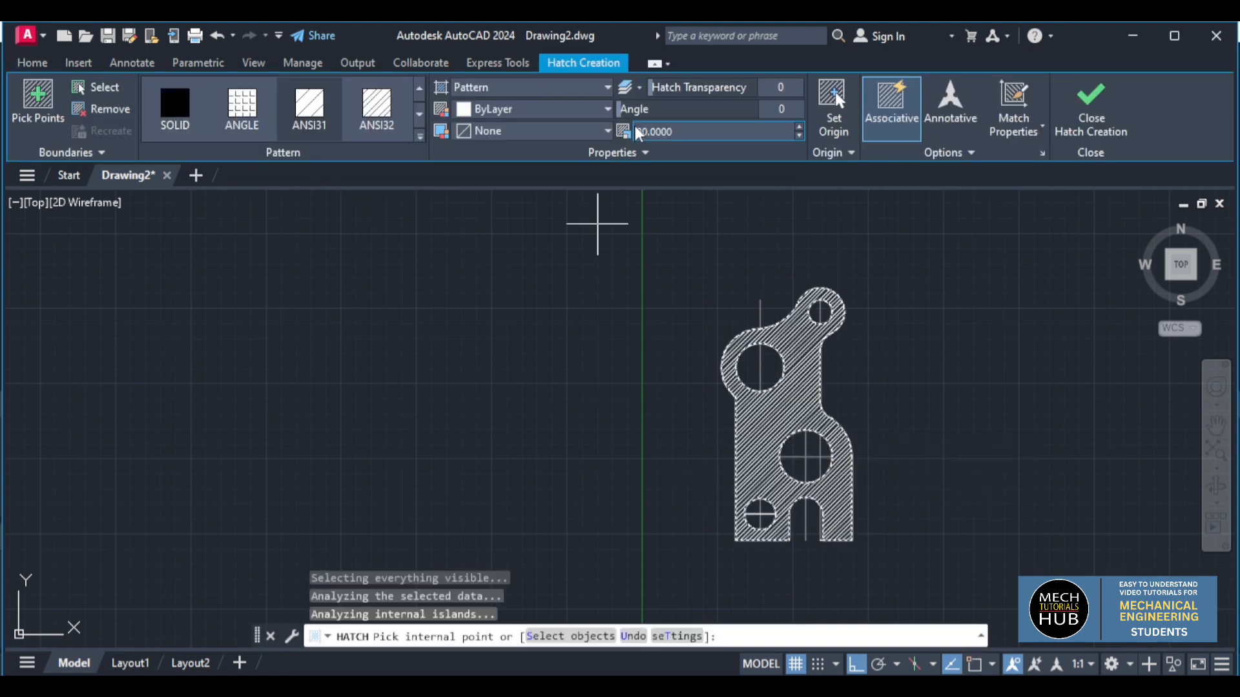
{"action": "left_click", "coordinate": [545, 111]}
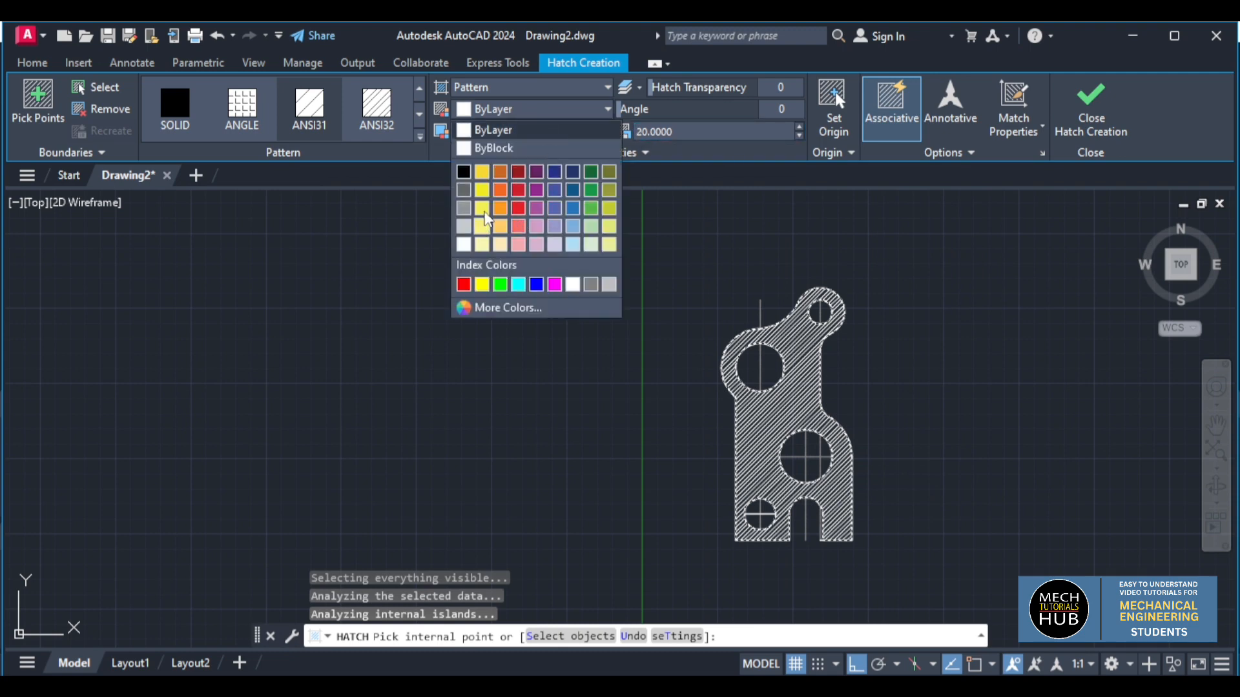
{"action": "left_click", "coordinate": [484, 218]}
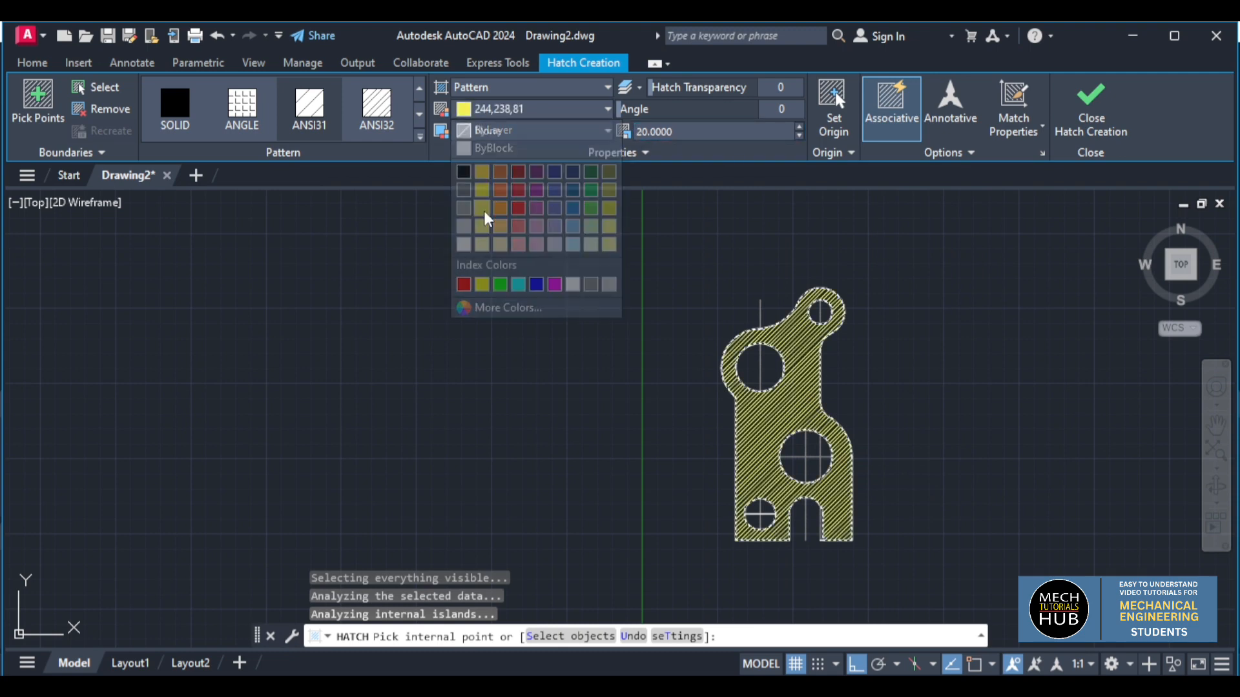
{"action": "left_click", "coordinate": [1090, 131]}
Select the plate's right-hand outline, from the lower right edge through its arcs and fillets up to the uppermost boss arc.
{"action": "scroll", "coordinate": [906, 501], "scroll_direction": "up", "scroll_amount": 3}
{"action": "scroll", "coordinate": [906, 501], "scroll_direction": "down", "scroll_amount": 2}
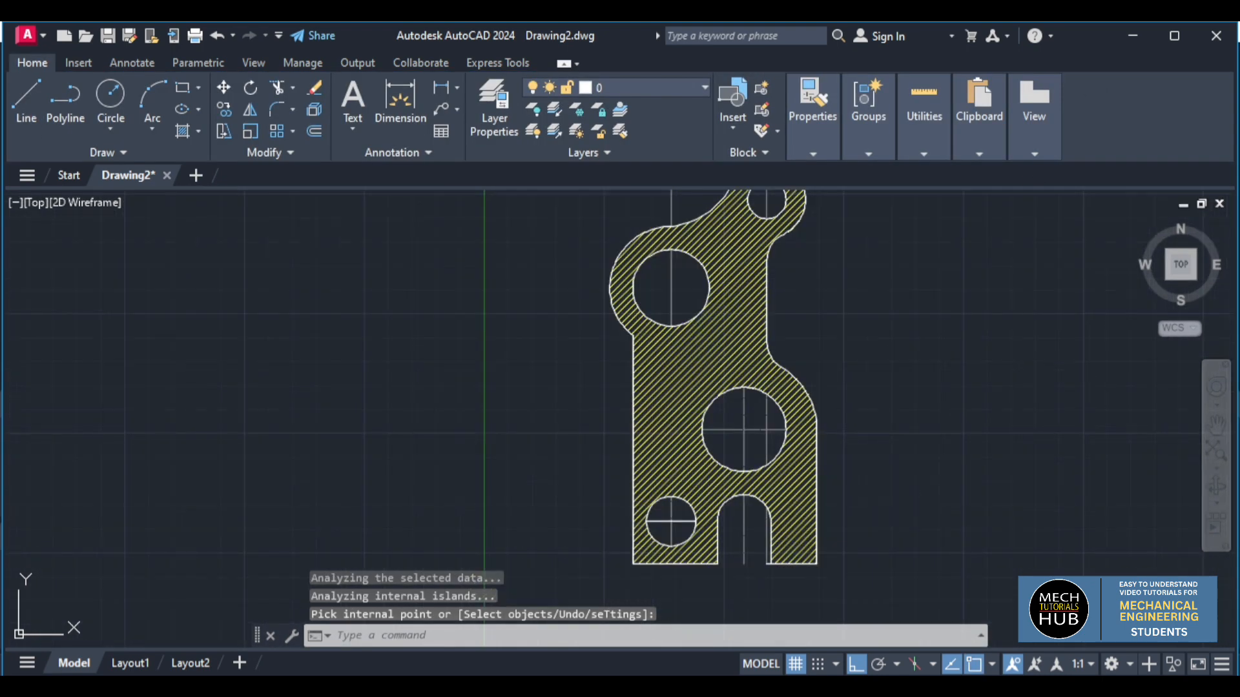
{"action": "left_click", "coordinate": [817, 497]}
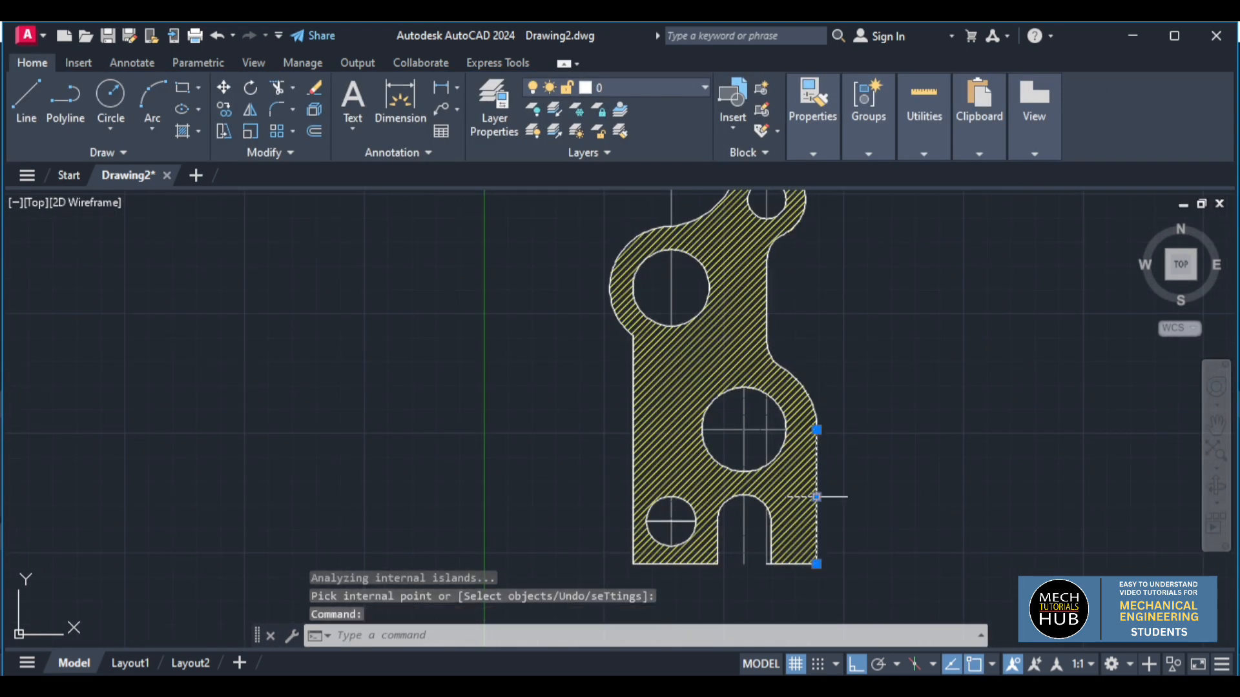
{"action": "left_click", "coordinate": [809, 391]}
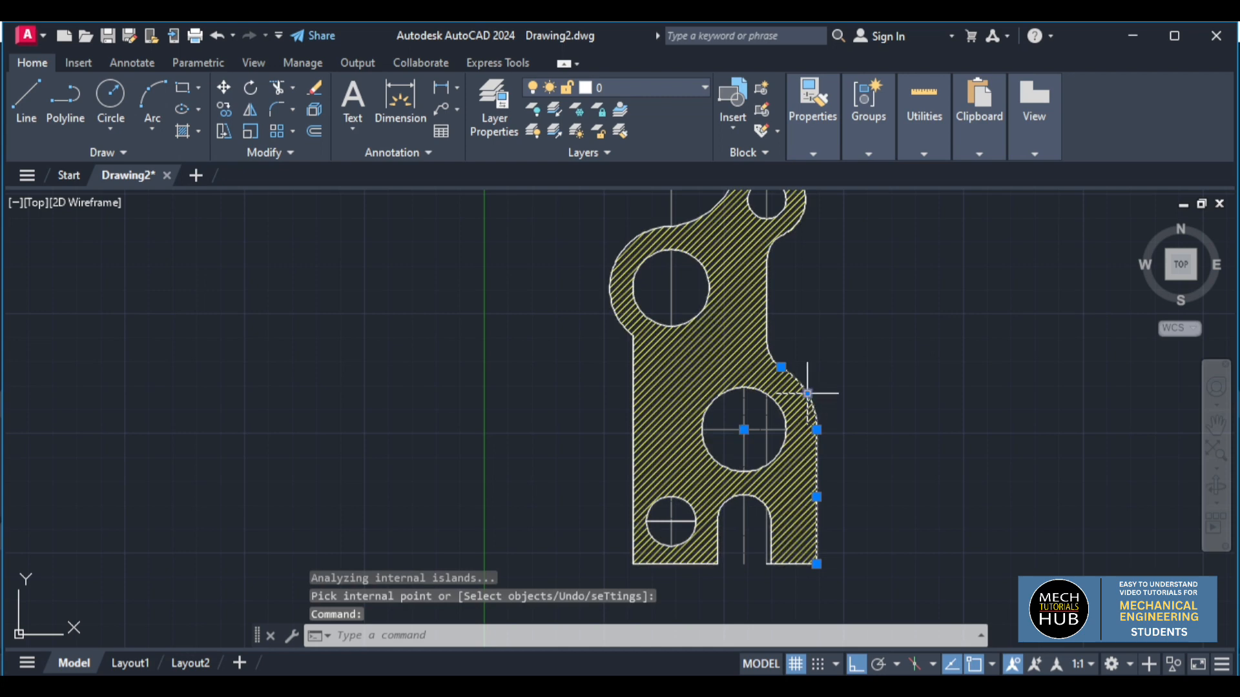
{"action": "left_click", "coordinate": [768, 318]}
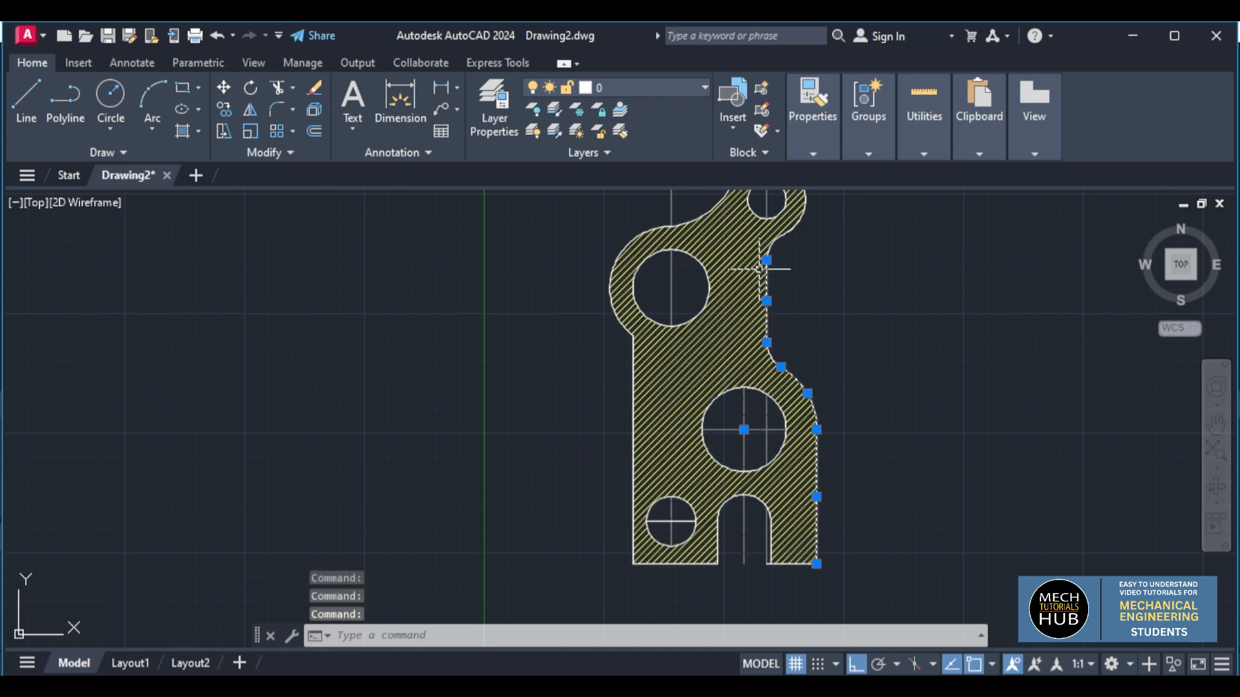
{"action": "scroll", "coordinate": [798, 245], "scroll_direction": "down", "scroll_amount": 3}
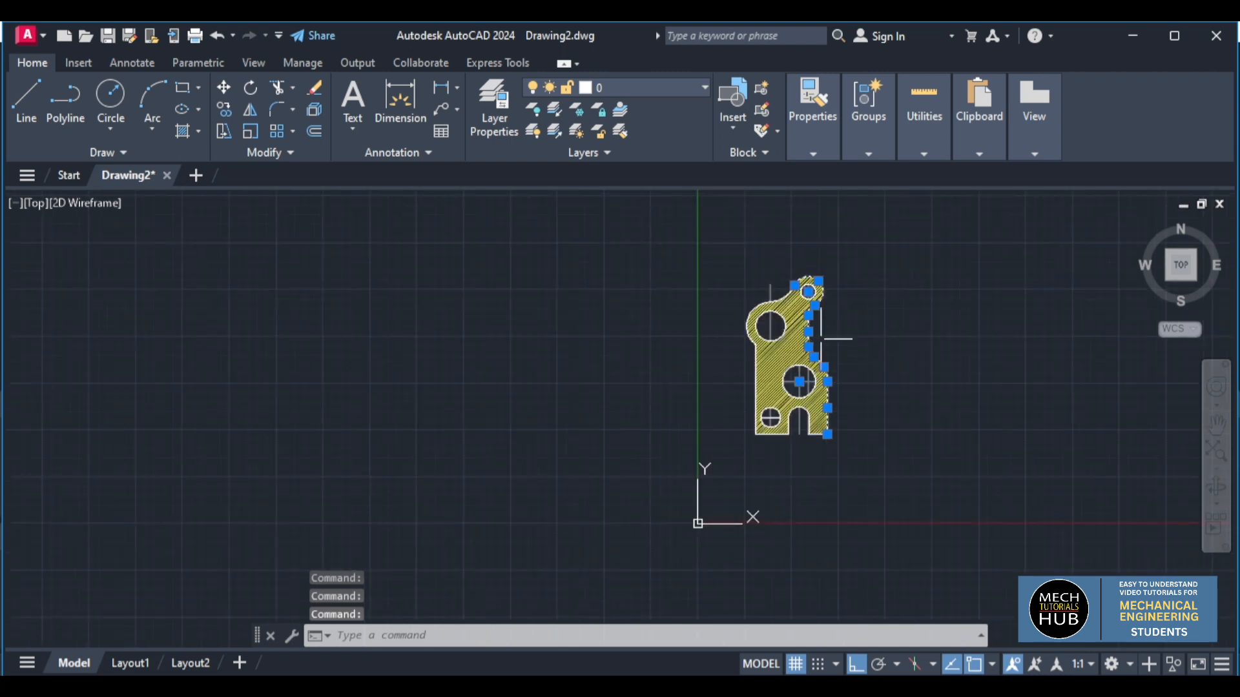
{"action": "scroll", "coordinate": [831, 338], "scroll_direction": "up", "scroll_amount": 3}
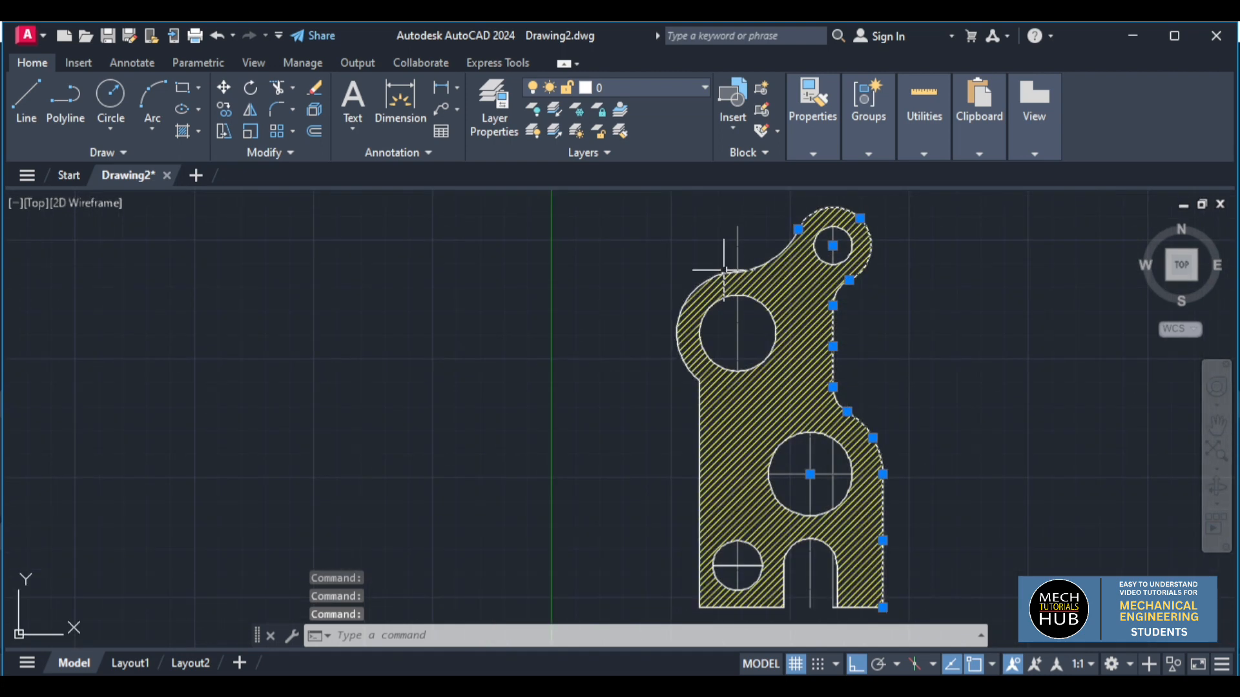
Add the left boss arc, left edge, both bottom edges and the arched slot's arc and sides to the outline selection.
{"action": "left_click", "coordinate": [705, 273]}
{"action": "left_click", "coordinate": [706, 273]}
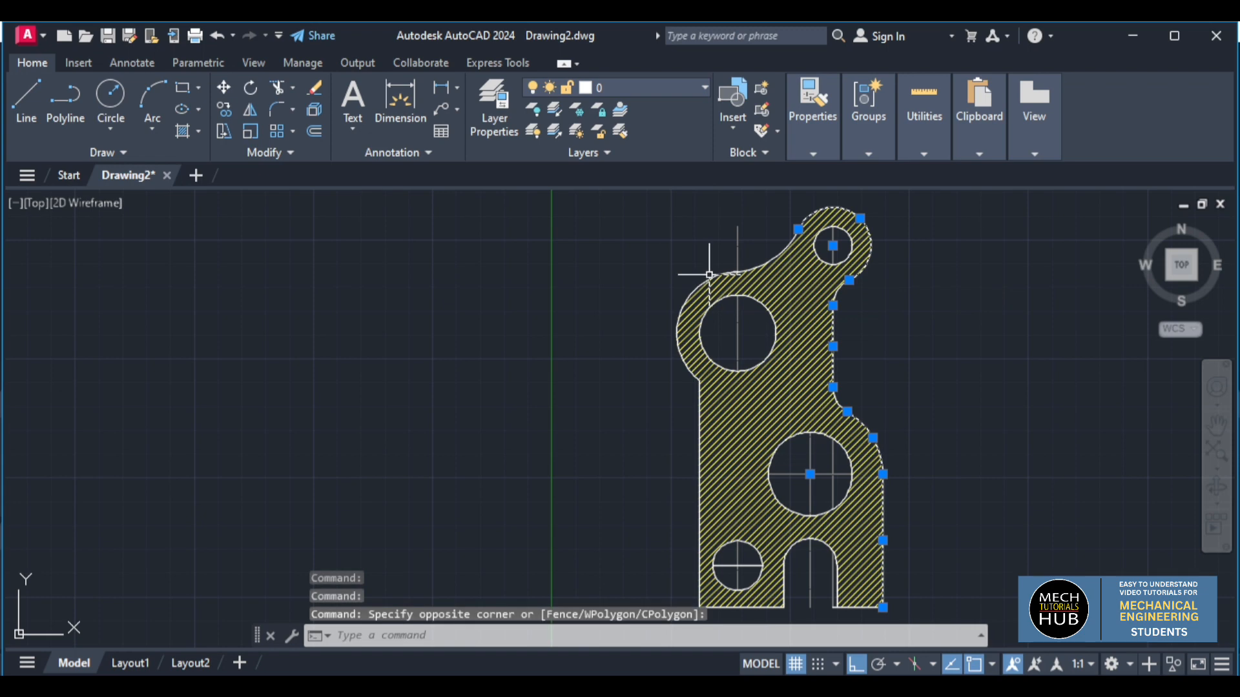
{"action": "left_click", "coordinate": [709, 277]}
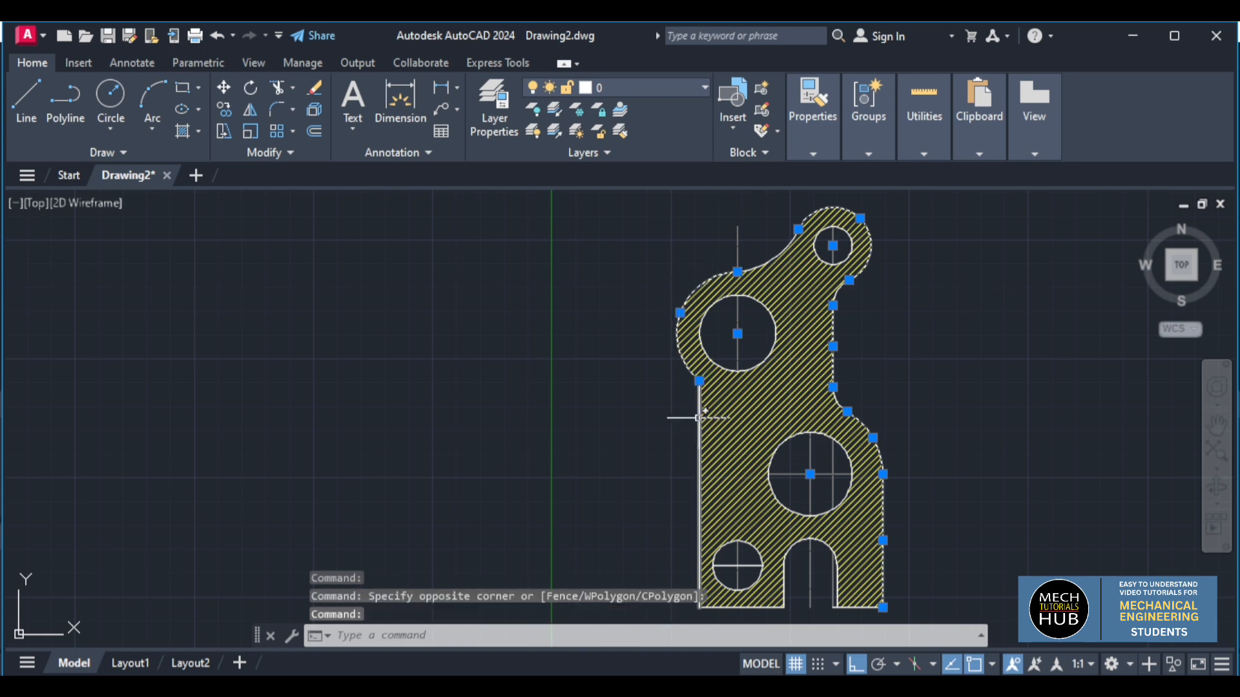
{"action": "scroll", "coordinate": [678, 506], "scroll_direction": "down", "scroll_amount": 2}
{"action": "scroll", "coordinate": [730, 539], "scroll_direction": "up", "scroll_amount": 7}
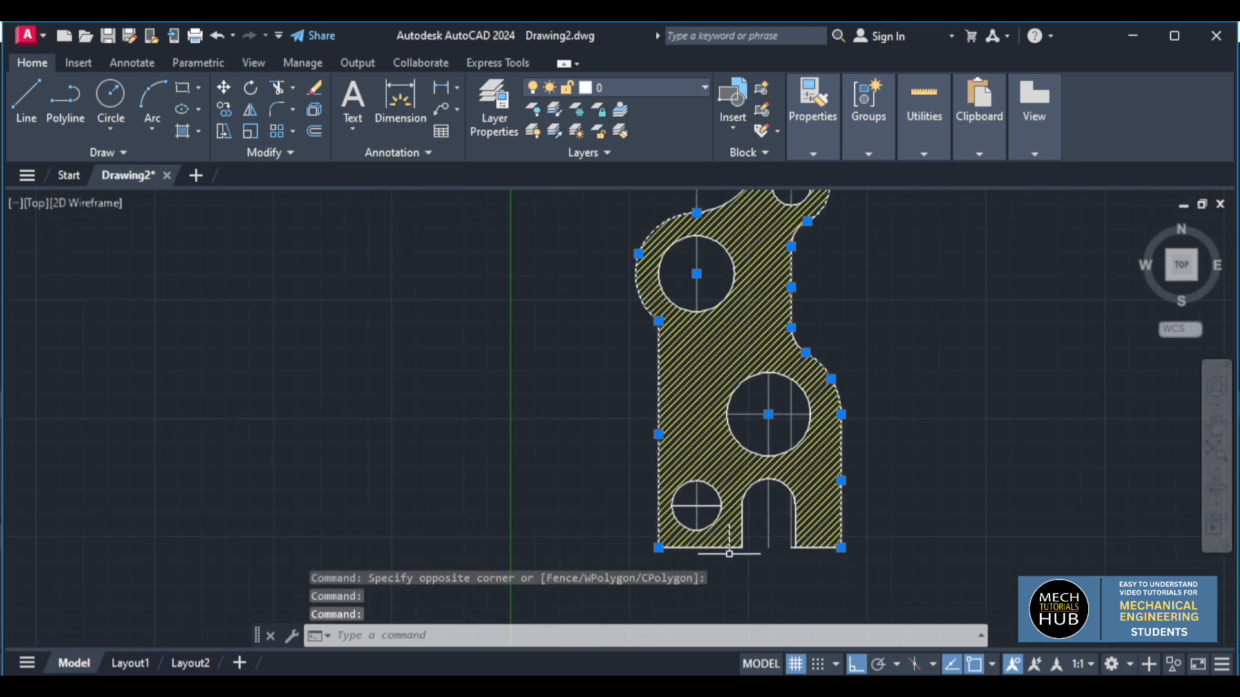
{"action": "left_click", "coordinate": [730, 539]}
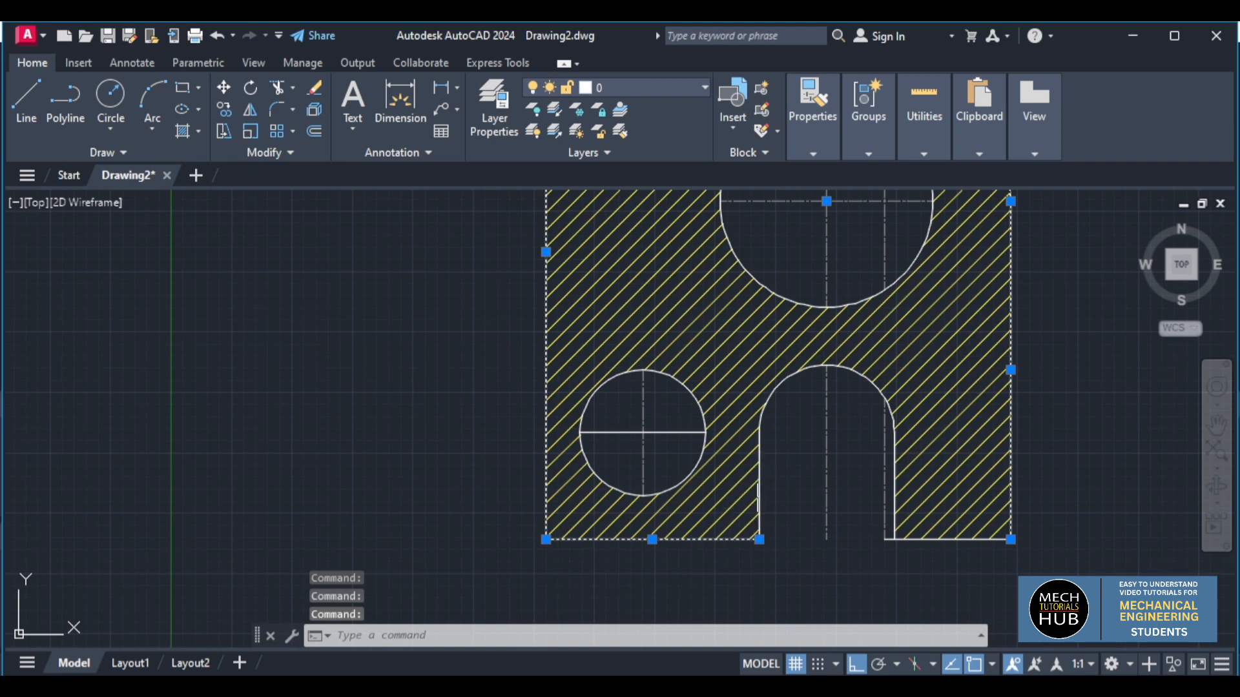
{"action": "left_click", "coordinate": [826, 365]}
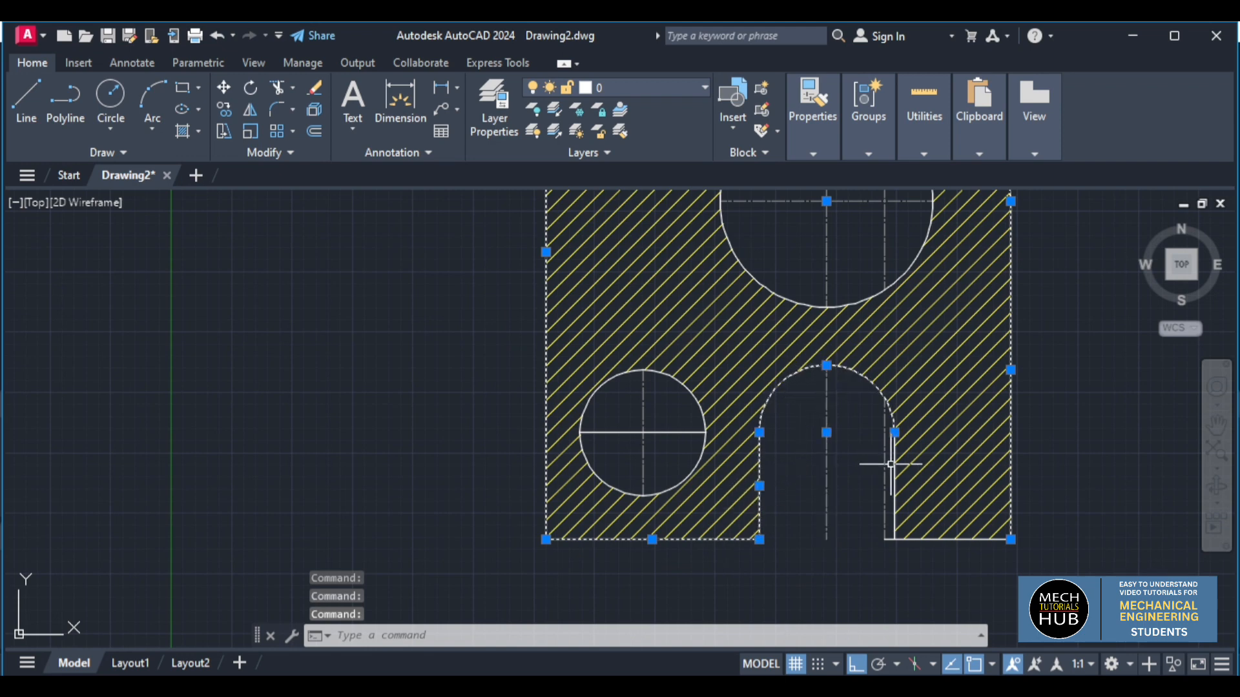
{"action": "scroll", "coordinate": [891, 570], "scroll_direction": "up", "scroll_amount": 6}
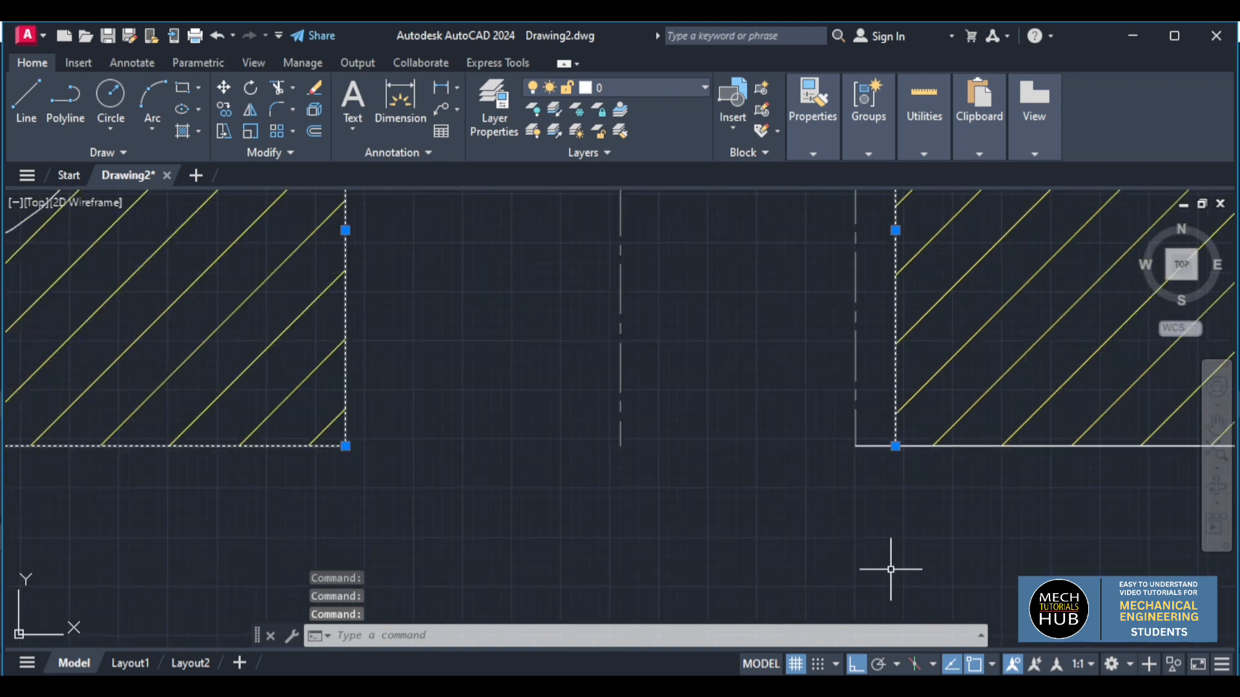
{"action": "scroll", "coordinate": [888, 506], "scroll_direction": "down", "scroll_amount": 12}
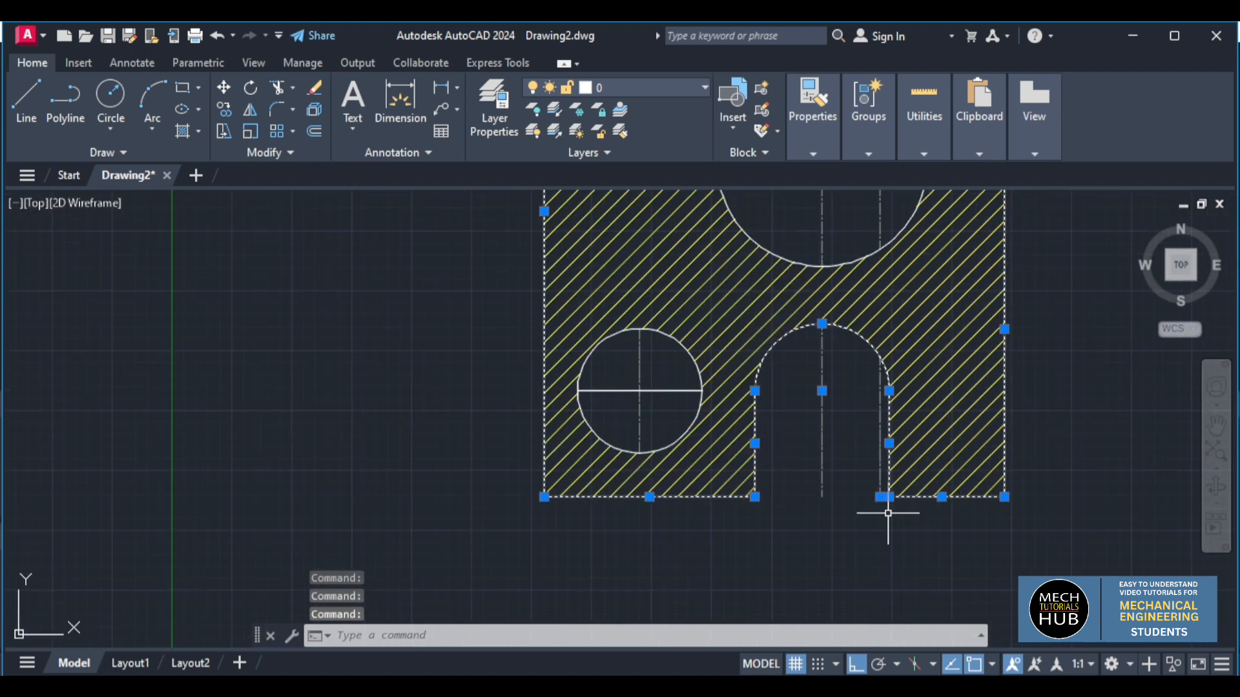
Set the selected plate outline's colour to Red and clear the selection.
{"action": "left_click", "coordinate": [828, 153]}
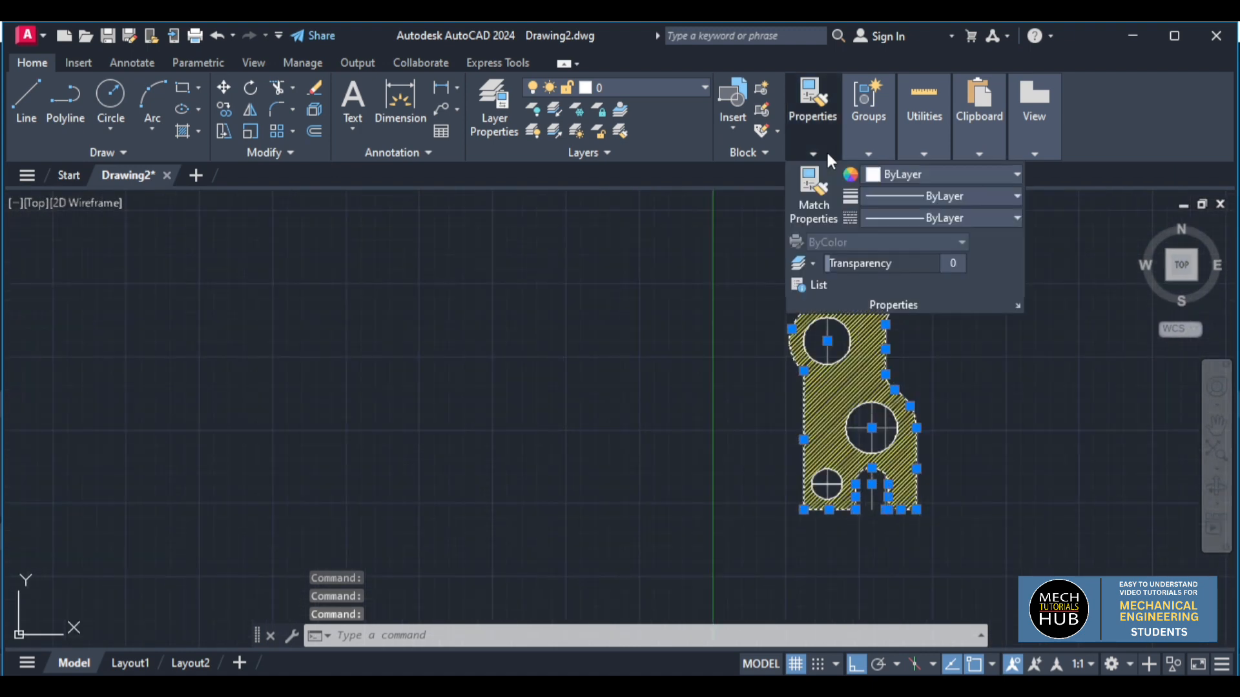
{"action": "left_click", "coordinate": [894, 174]}
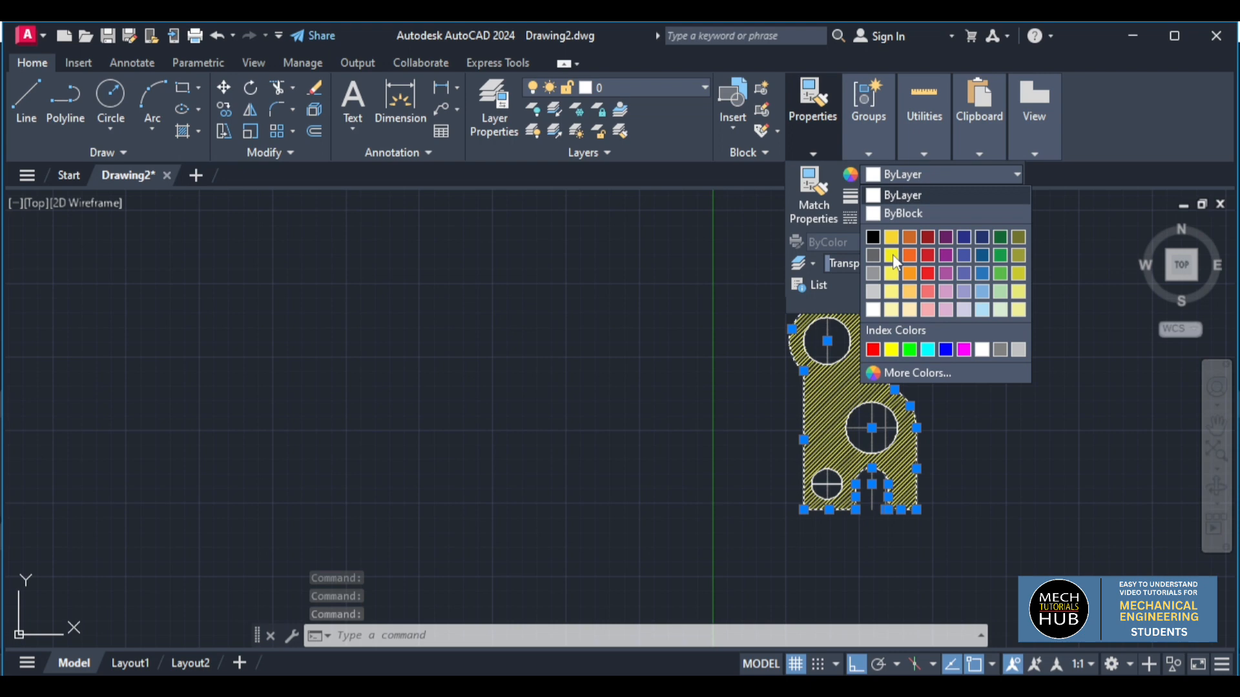
{"action": "left_click", "coordinate": [873, 350]}
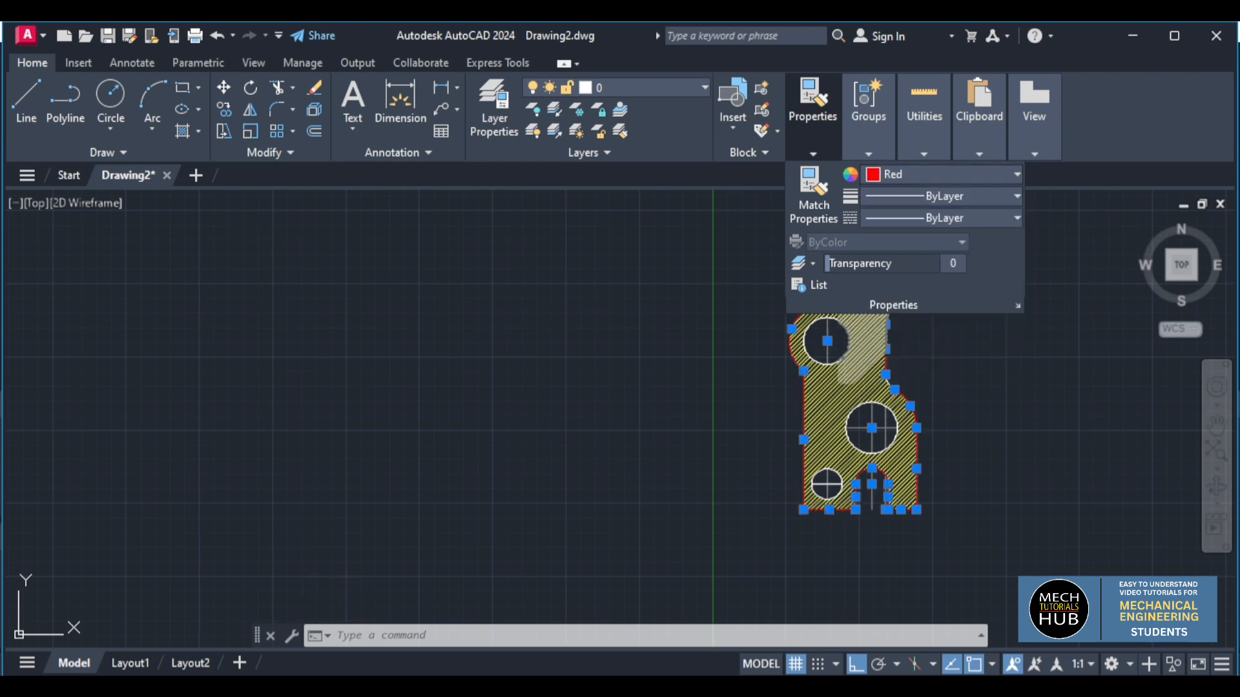
{"action": "key", "text": "Escape"}
Trim the short piece of the bottom edge that projects into the arched slot at its right side.
{"action": "scroll", "coordinate": [951, 495], "scroll_direction": "up", "scroll_amount": 8}
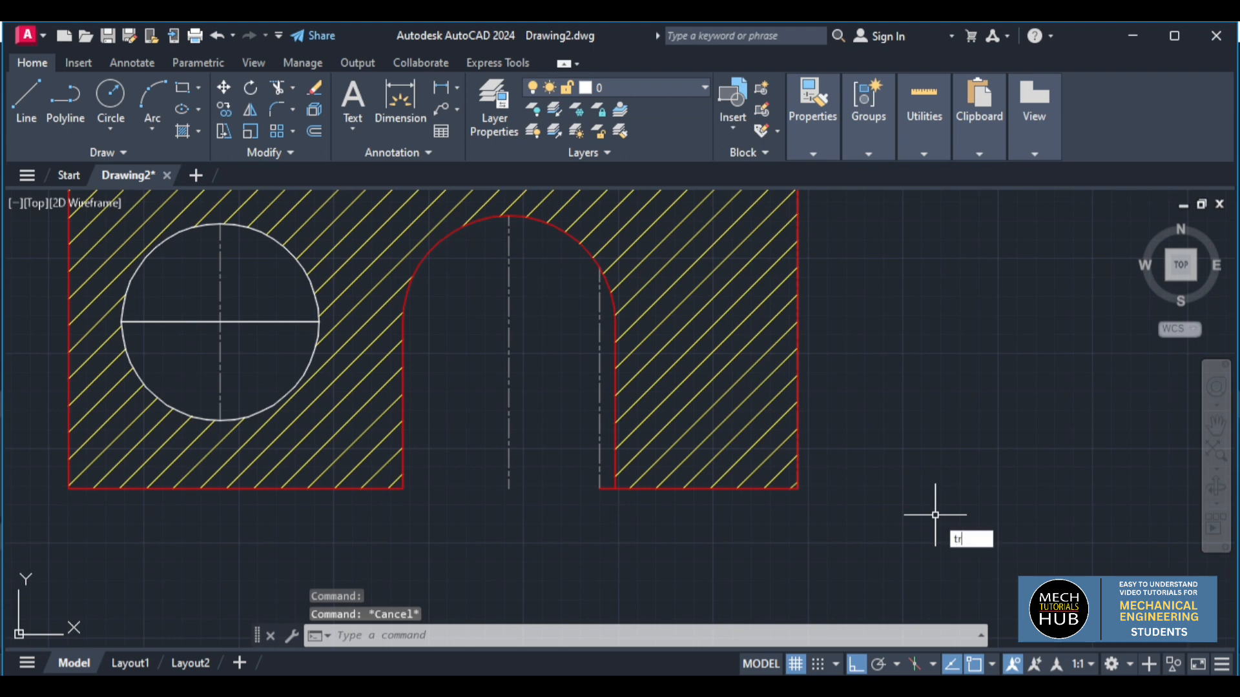
{"action": "type", "text": "tr"}
{"action": "key", "text": "Return"}
{"action": "scroll", "coordinate": [630, 509], "scroll_direction": "up", "scroll_amount": 5}
{"action": "left_click_drag", "start_coordinate": [508, 448], "coordinate": [507, 376]}
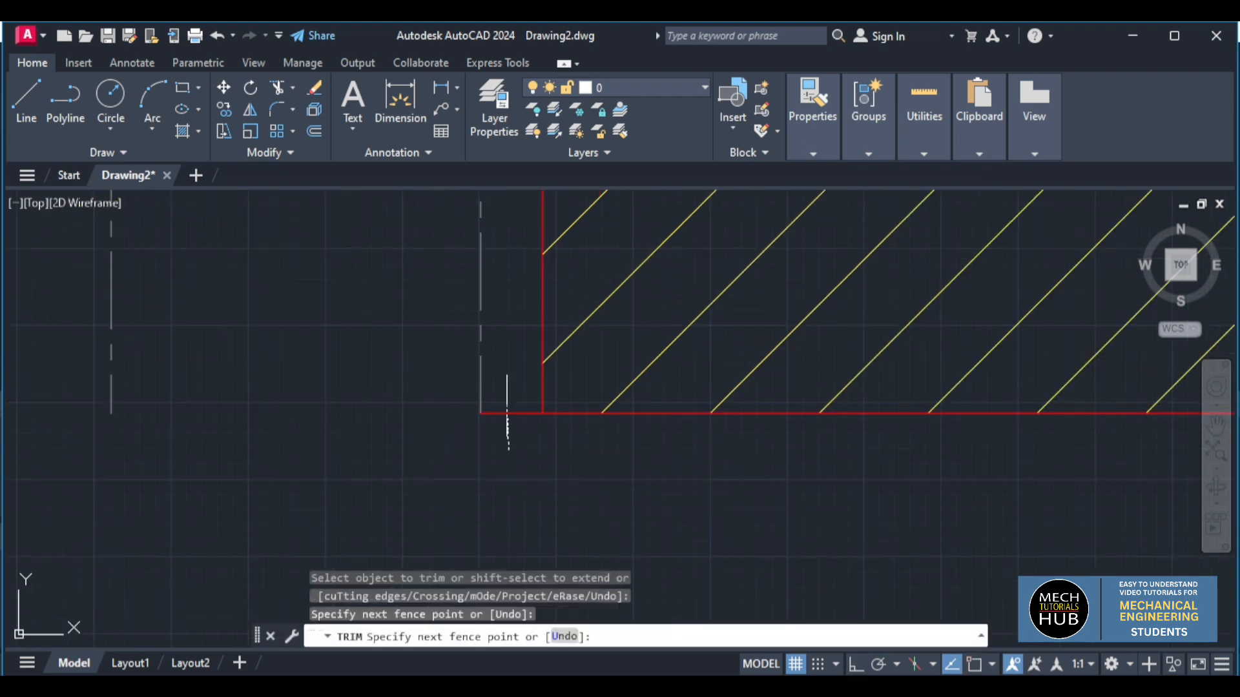
{"action": "key", "text": "Return"}
{"action": "scroll", "coordinate": [516, 420], "scroll_direction": "down", "scroll_amount": 10}
{"action": "scroll", "coordinate": [445, 284], "scroll_direction": "up", "scroll_amount": 7}
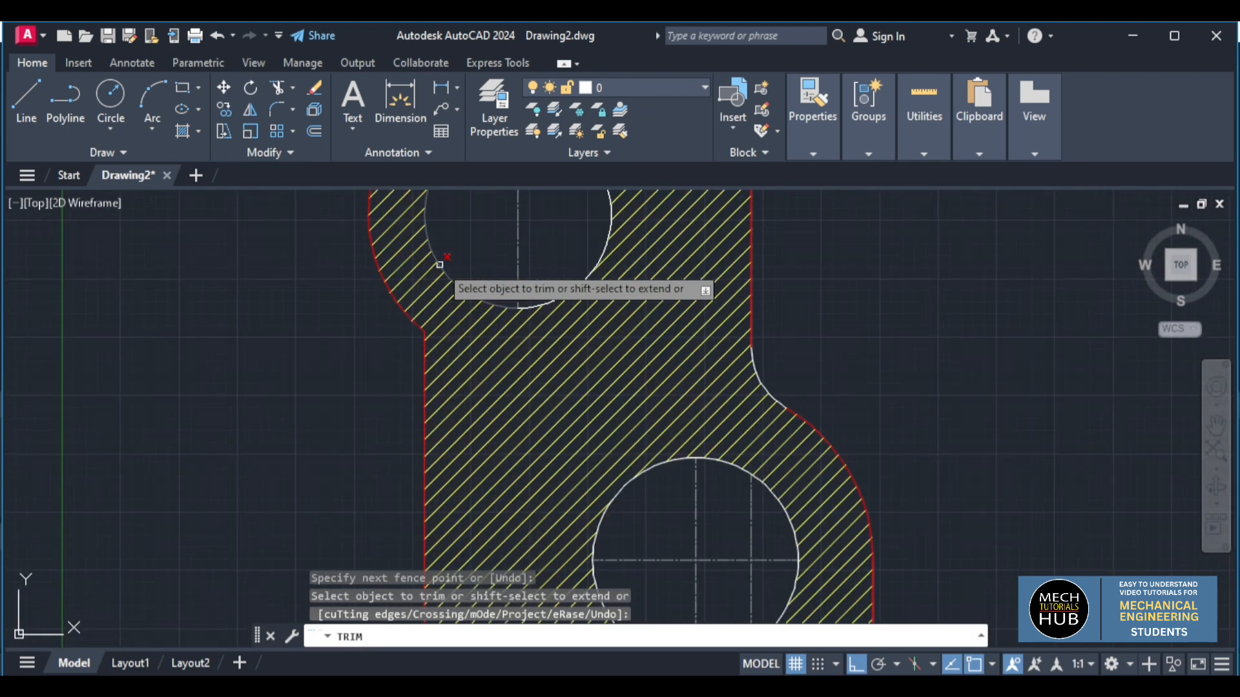
{"action": "key", "text": "Escape"}
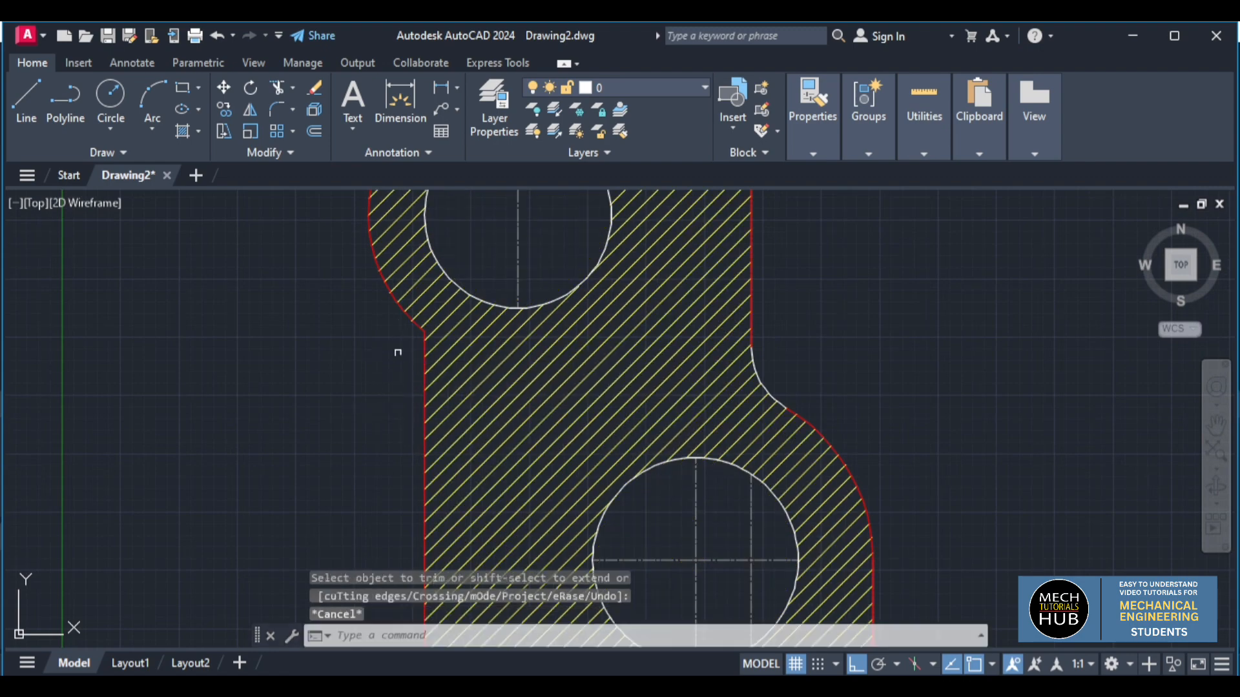
Fillet the corner between the plate's left edge and the left boss arc with a radius of 14.
{"action": "scroll", "coordinate": [403, 349], "scroll_direction": "up", "scroll_amount": 6}
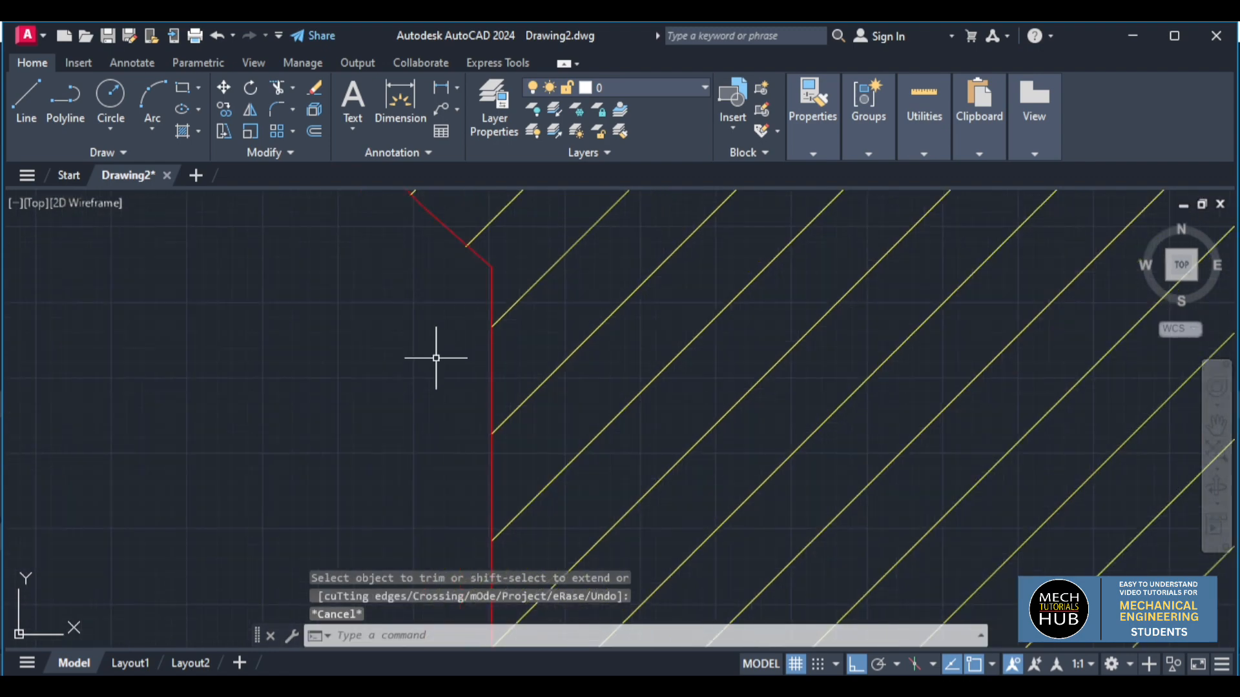
{"action": "left_click", "coordinate": [277, 108]}
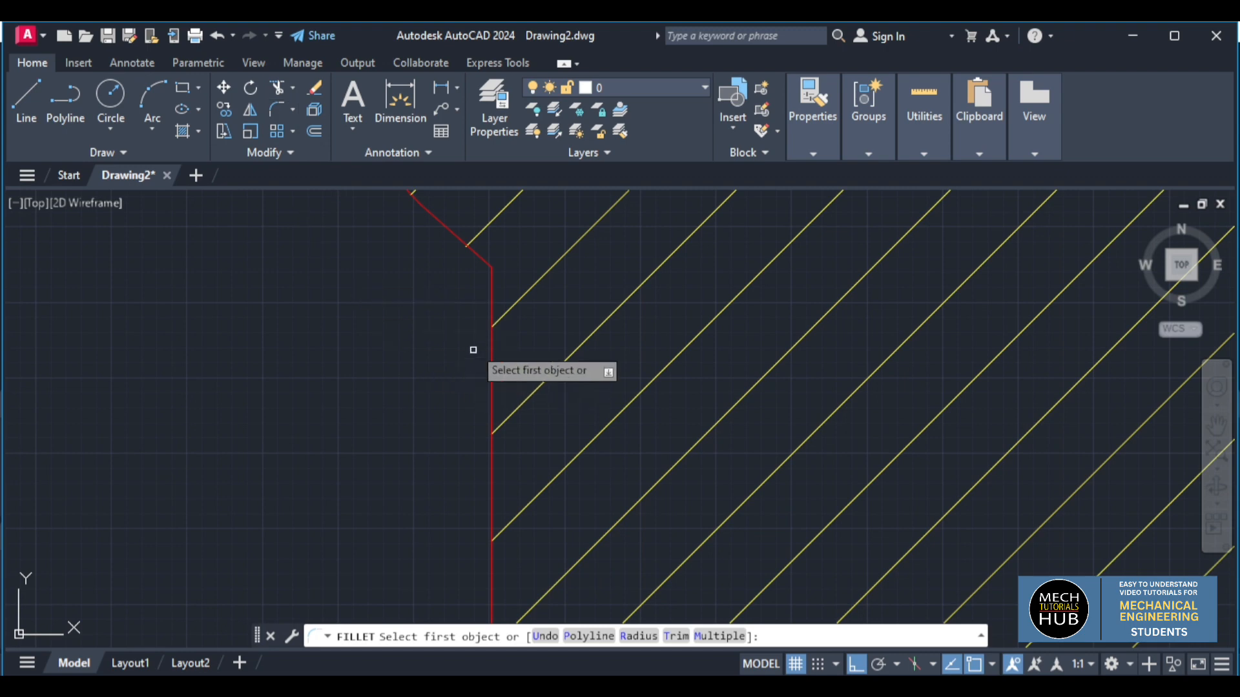
{"action": "left_click", "coordinate": [492, 316]}
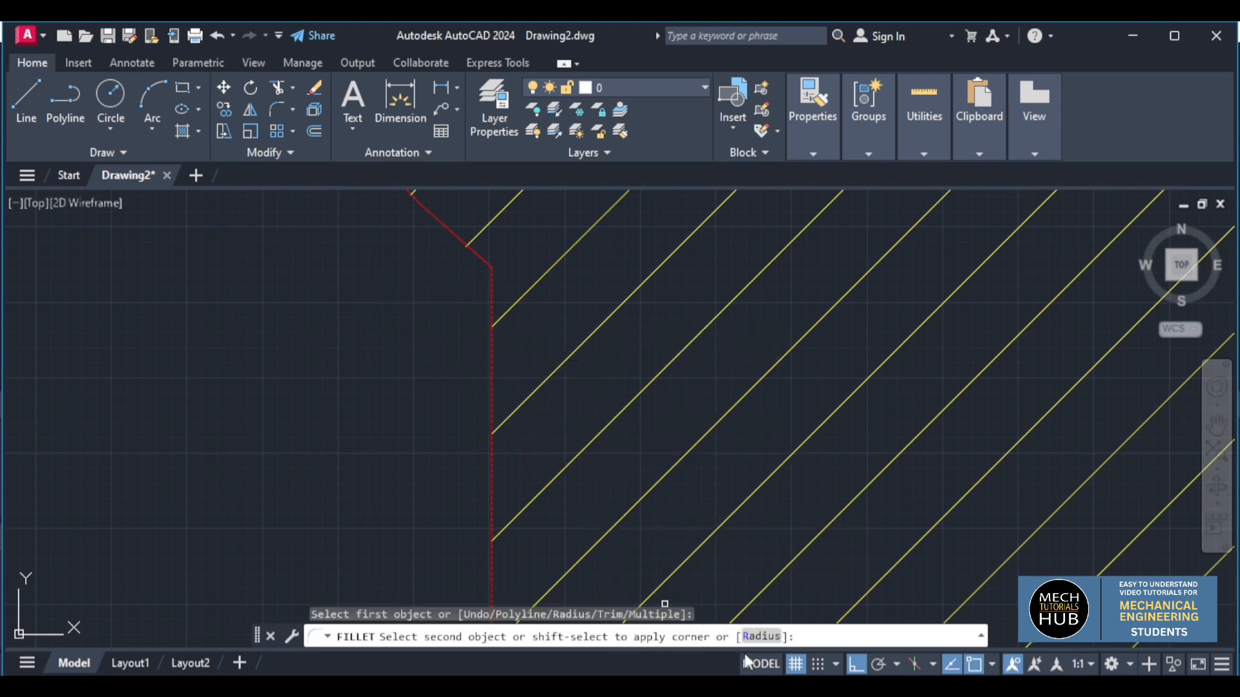
{"action": "left_click", "coordinate": [763, 637]}
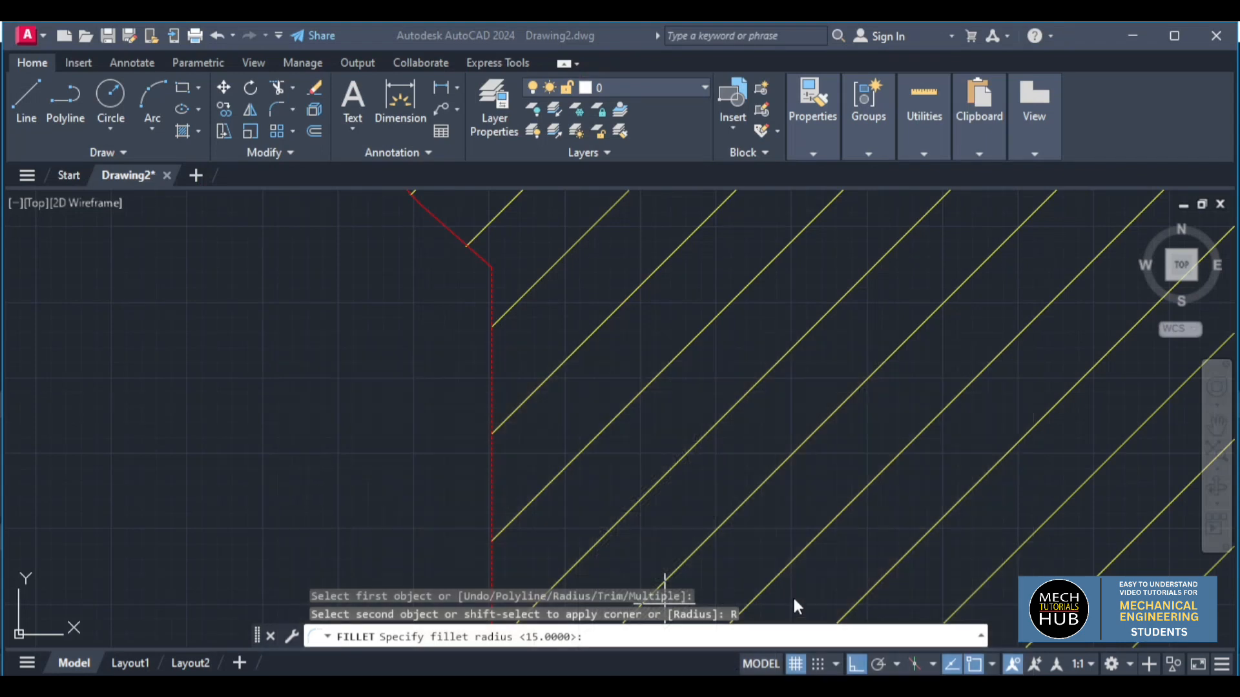
{"action": "type", "text": "14"}
{"action": "key", "text": "Return"}
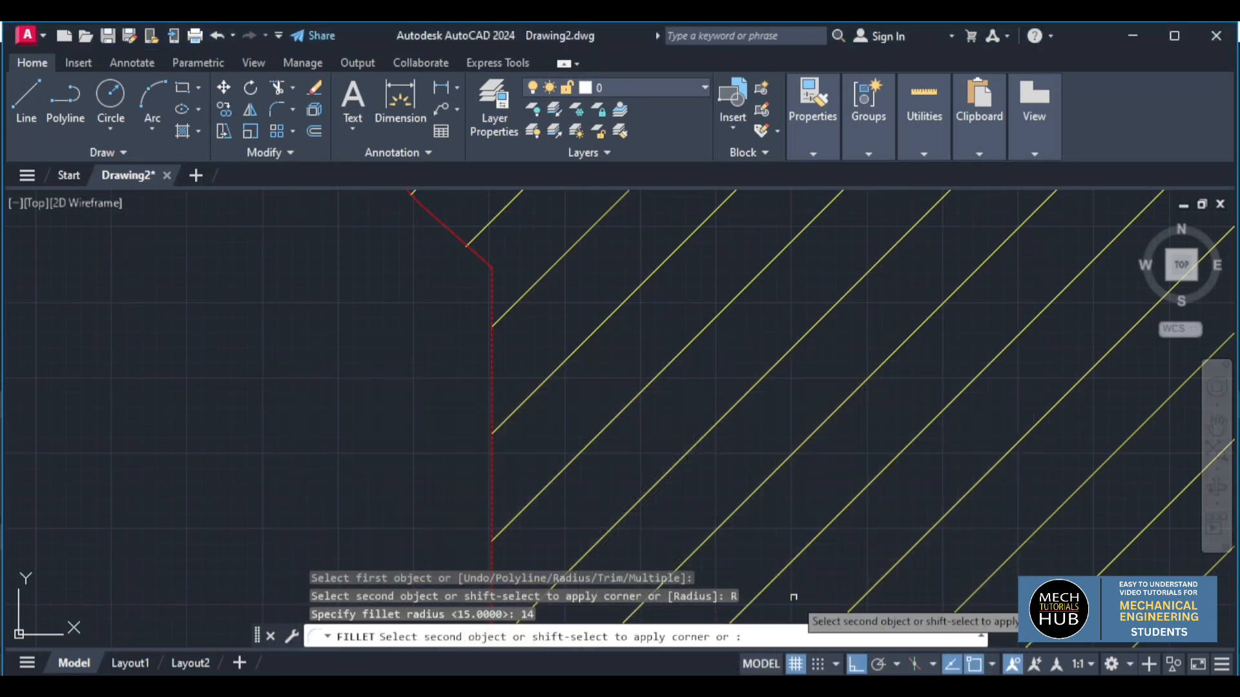
{"action": "left_click", "coordinate": [480, 256]}
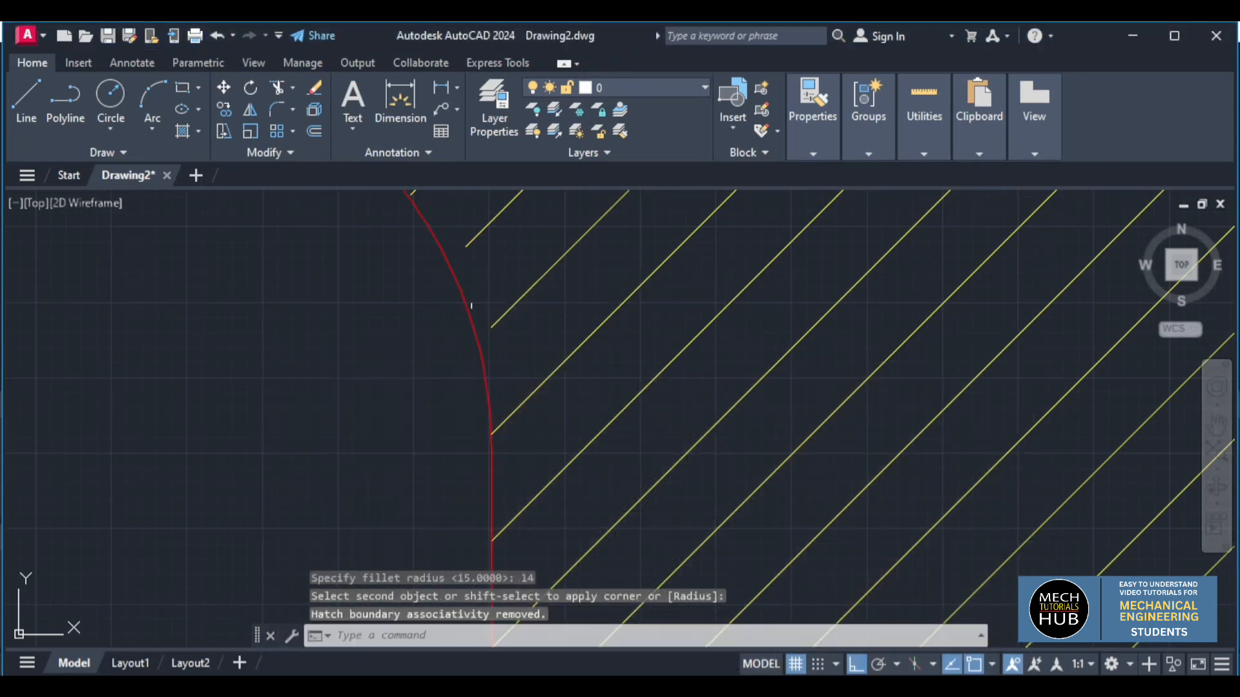
{"action": "scroll", "coordinate": [493, 368], "scroll_direction": "down", "scroll_amount": 6}
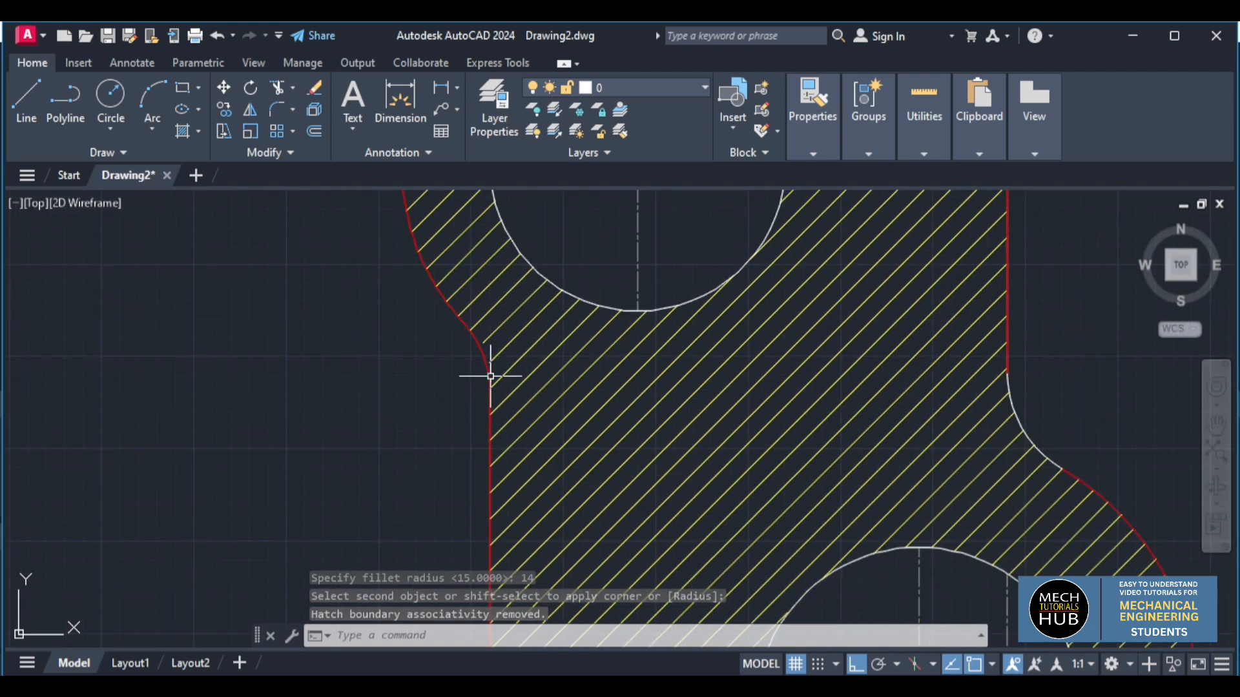
Try to extend the hatch lines to the new fillet arc on the plate's left side.
{"action": "scroll", "coordinate": [493, 368], "scroll_direction": "up", "scroll_amount": 5}
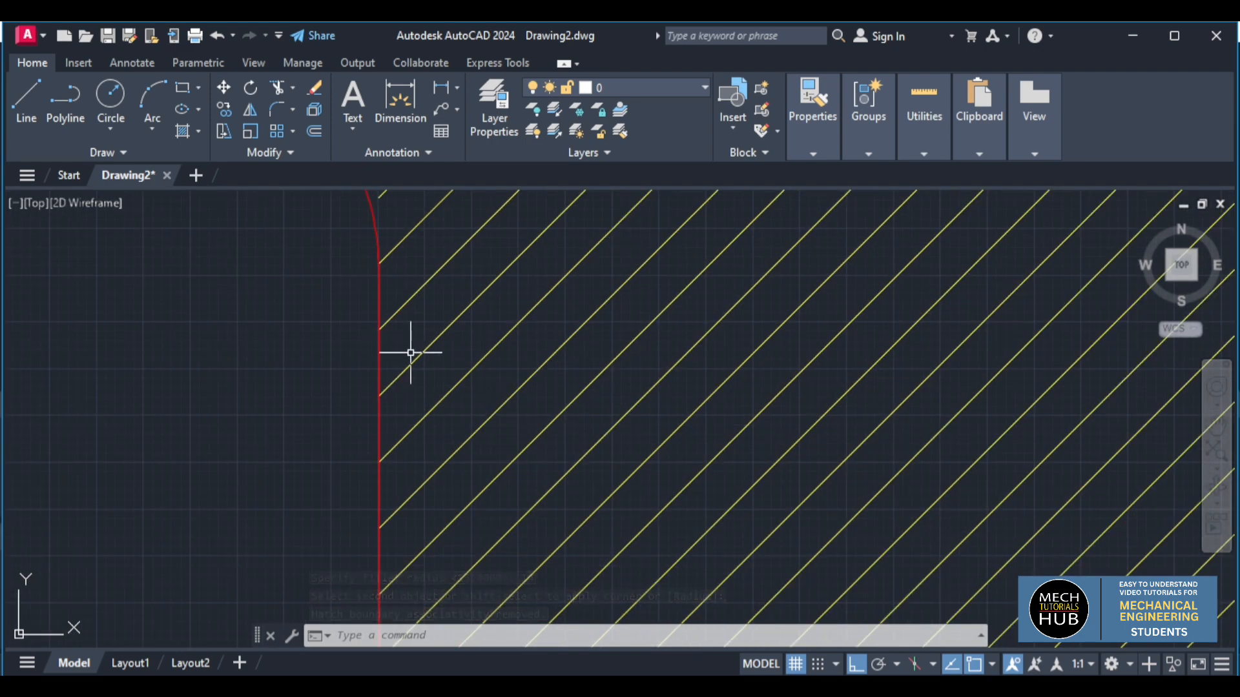
{"action": "scroll", "coordinate": [410, 312], "scroll_direction": "down", "scroll_amount": 4}
{"action": "scroll", "coordinate": [397, 282], "scroll_direction": "up", "scroll_amount": 5}
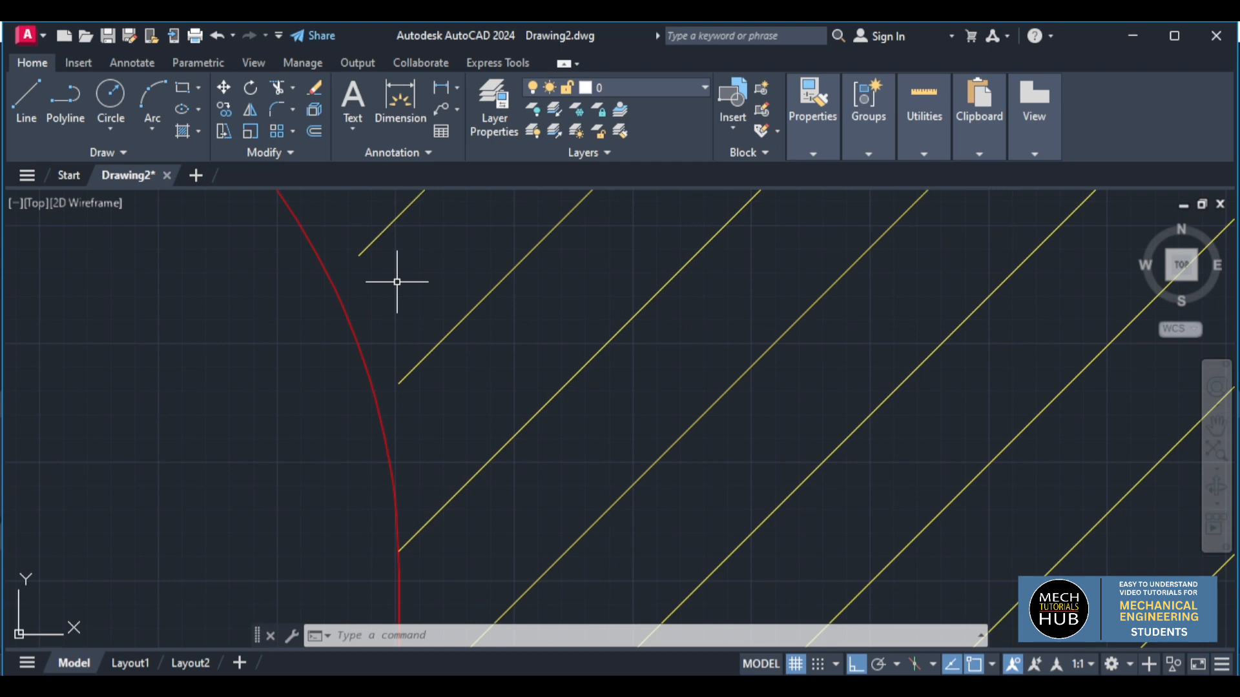
{"action": "key", "text": "Escape"}
{"action": "type", "text": "ex"}
{"action": "key", "text": "Return"}
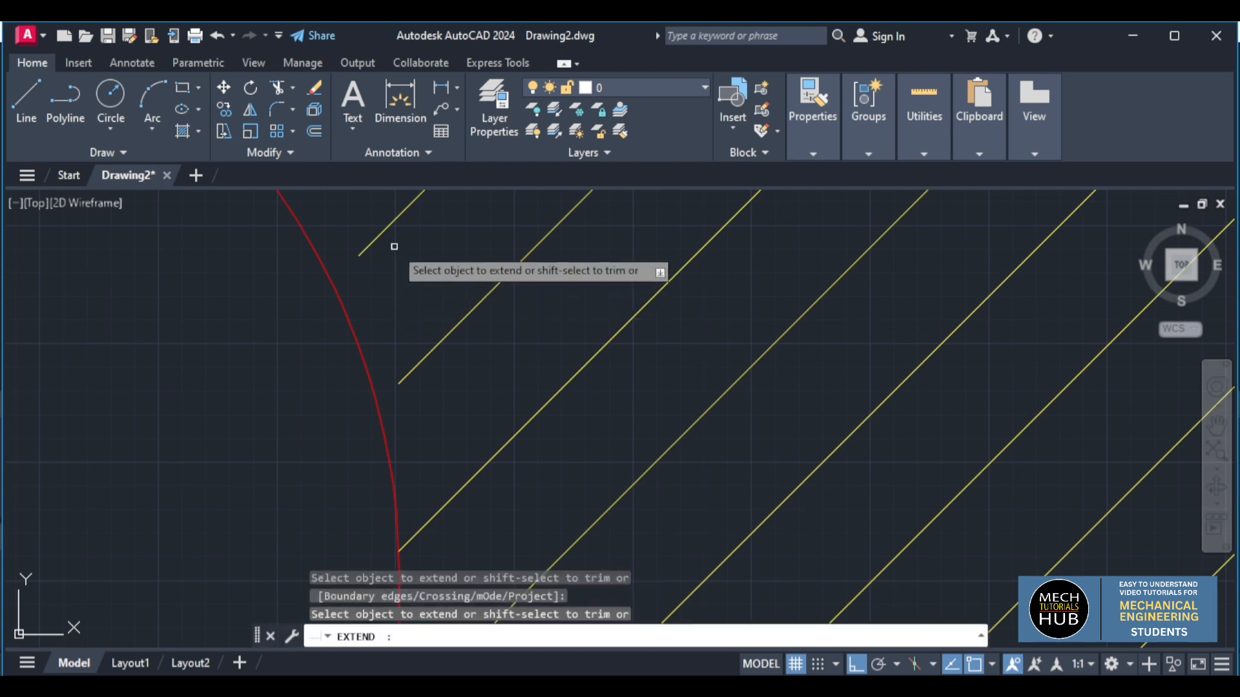
{"action": "left_click", "coordinate": [396, 219]}
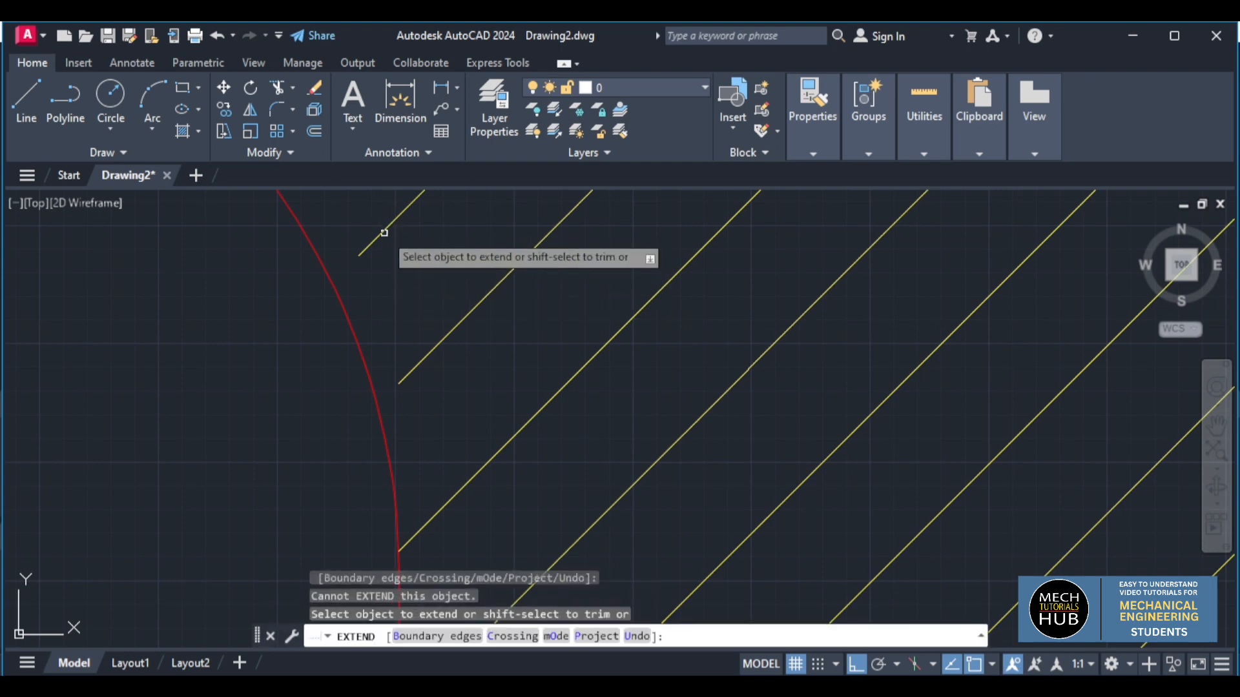
{"action": "key", "text": "Escape"}
{"action": "scroll", "coordinate": [442, 368], "scroll_direction": "down", "scroll_amount": 5}
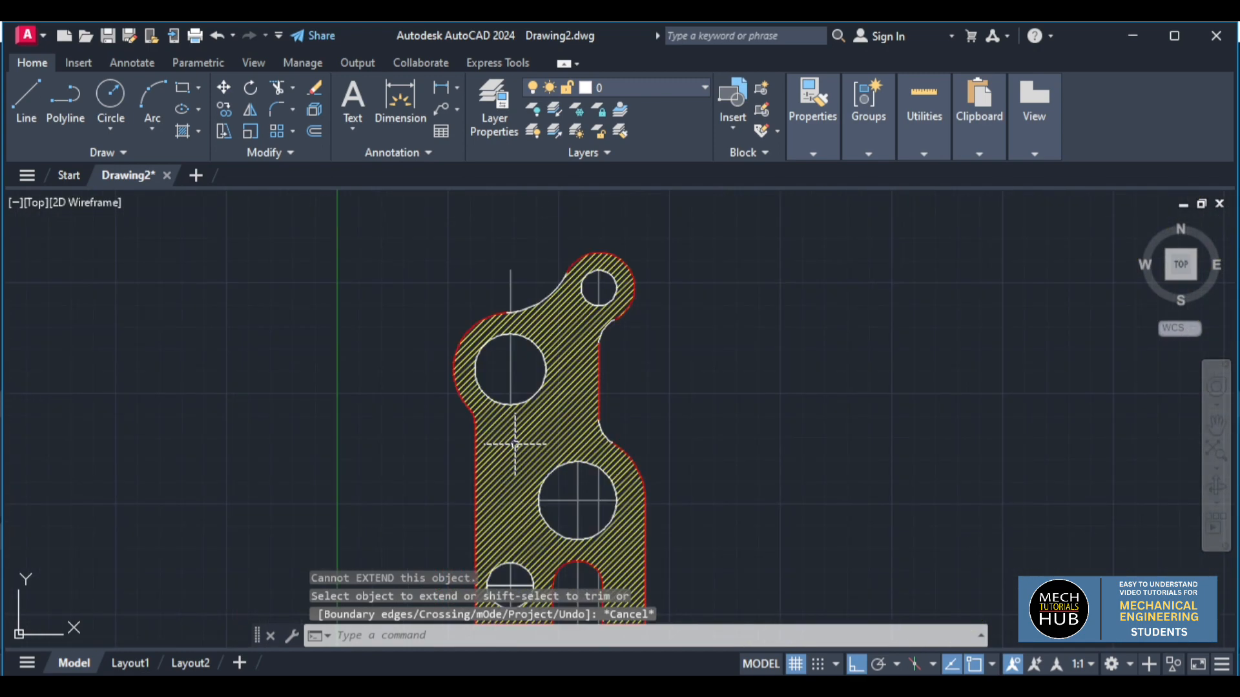
{"action": "scroll", "coordinate": [514, 315], "scroll_direction": "up", "scroll_amount": 4}
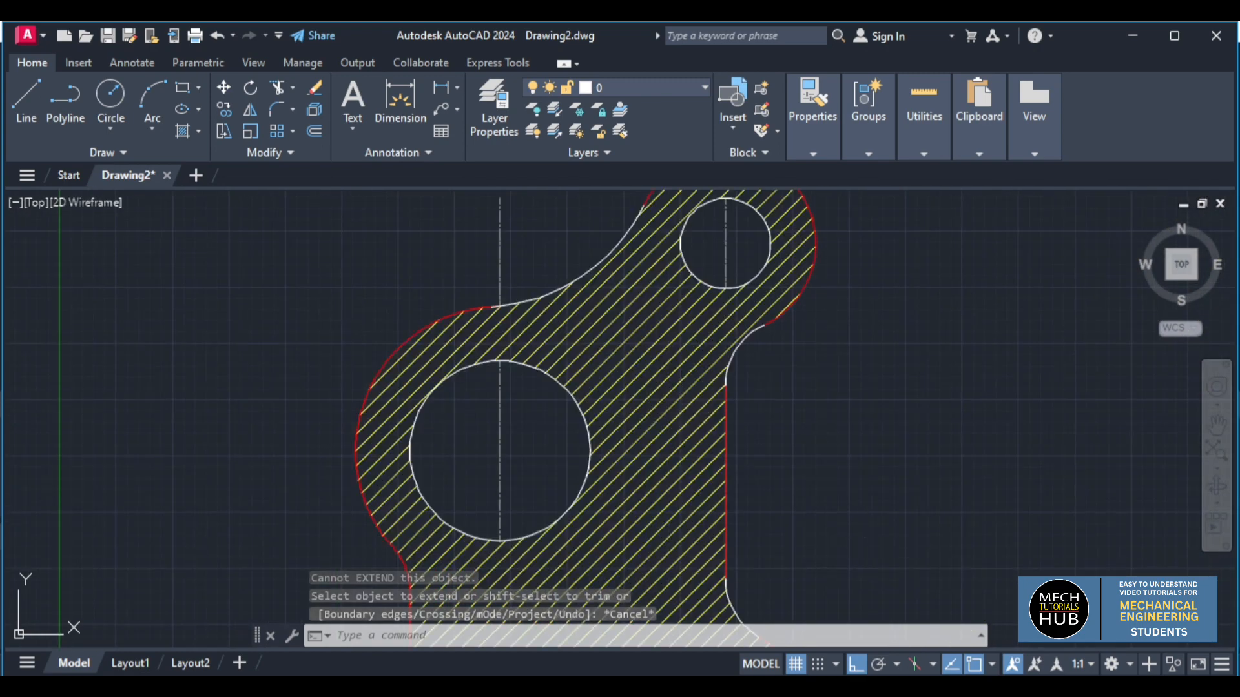
{"action": "key", "text": "Escape"}
{"action": "left_click", "coordinate": [615, 248]}
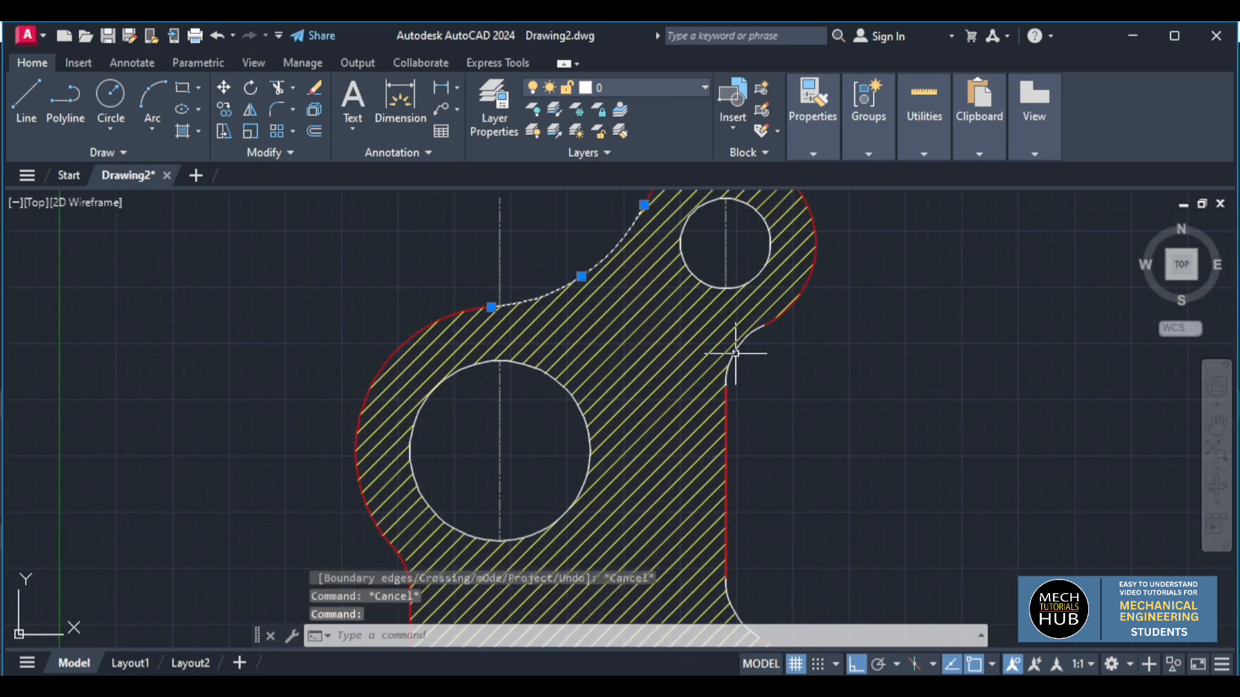
{"action": "left_click", "coordinate": [742, 354]}
{"action": "scroll", "coordinate": [762, 402], "scroll_direction": "down", "scroll_amount": 4}
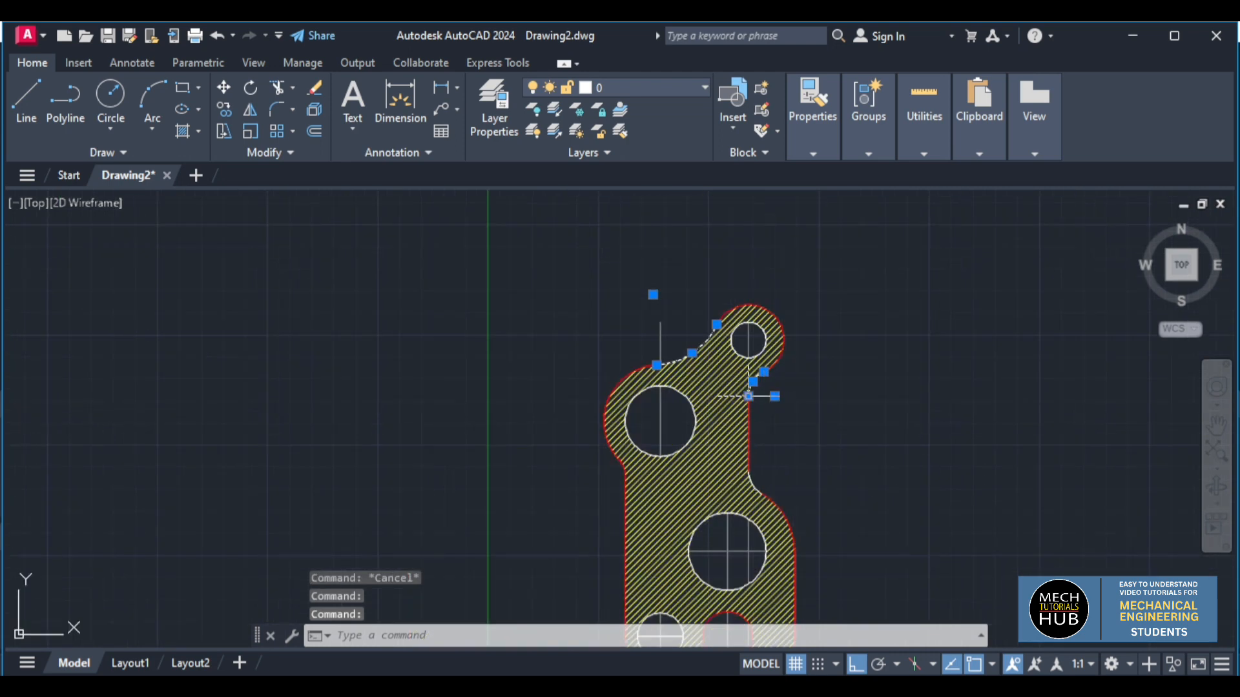
{"action": "left_click", "coordinate": [748, 358]}
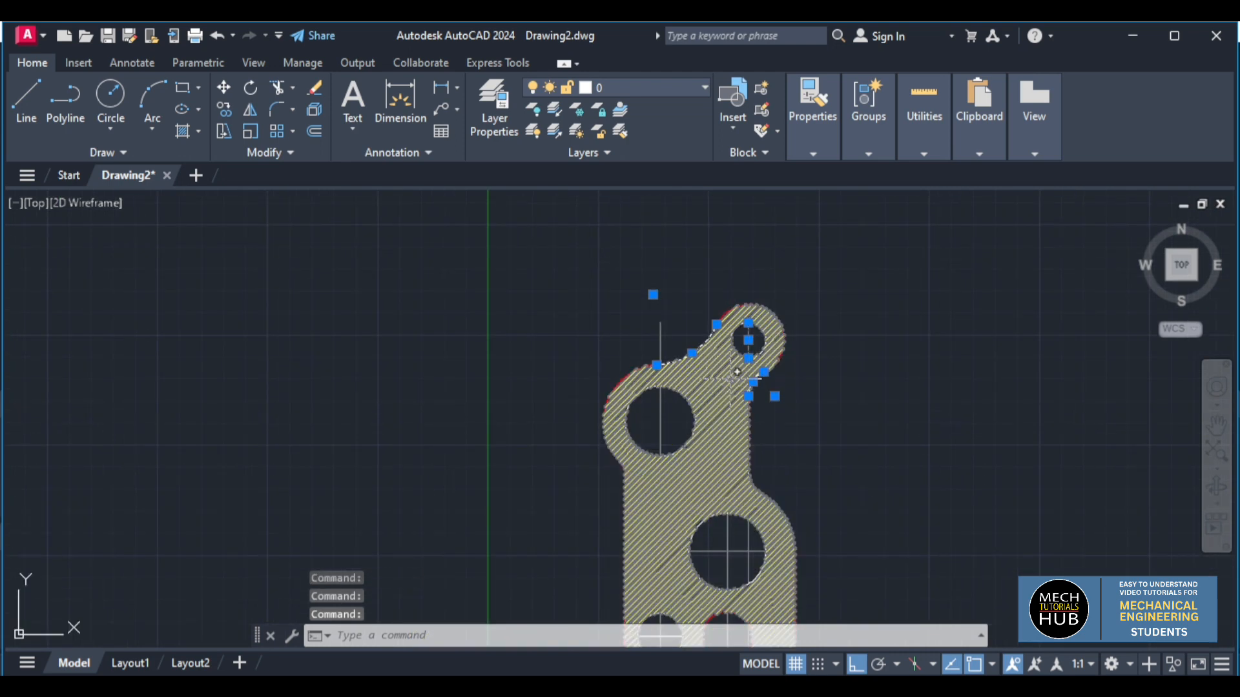
{"action": "key", "text": "Escape"}
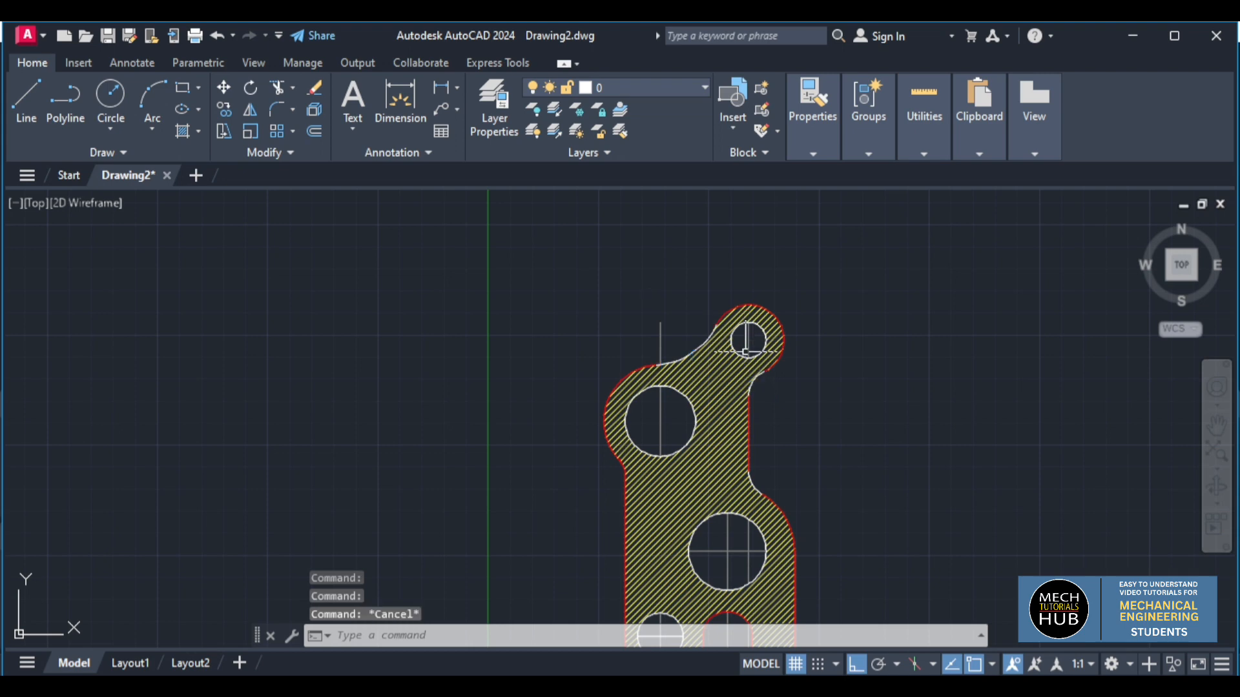
Set the colour of the four hole circles and the three white fillet arcs on the plate outline to Blue.
{"action": "scroll", "coordinate": [694, 365], "scroll_direction": "up", "scroll_amount": 2}
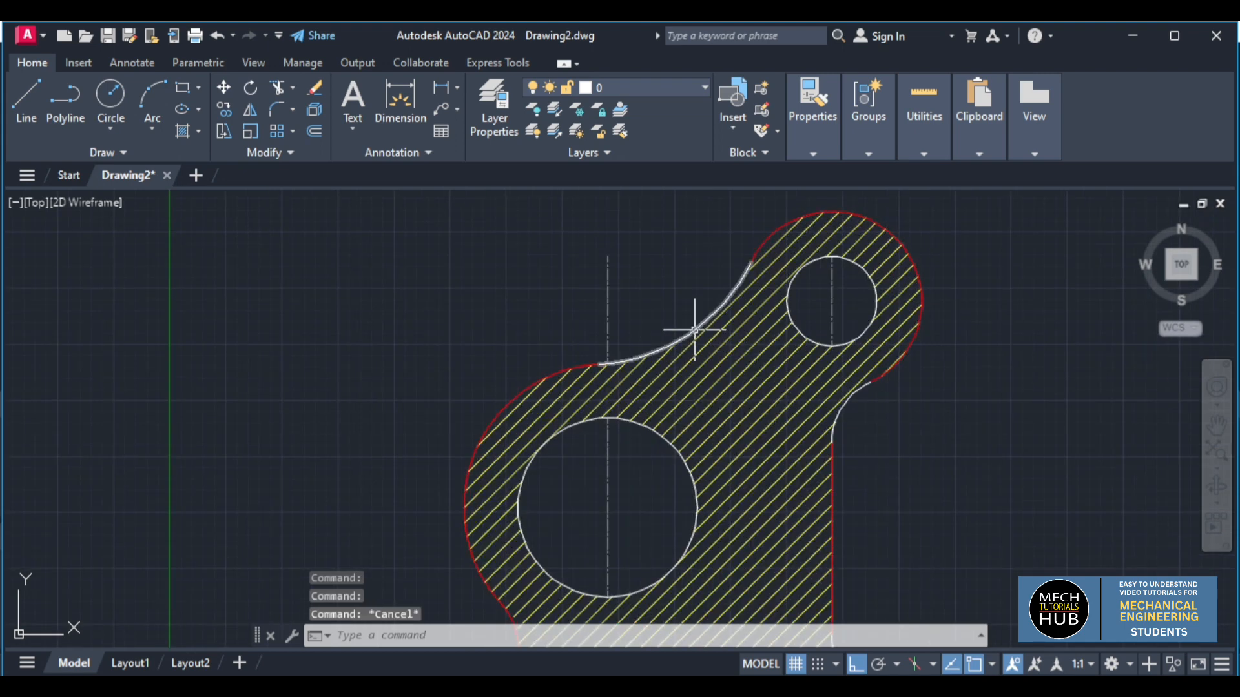
{"action": "left_click", "coordinate": [696, 329]}
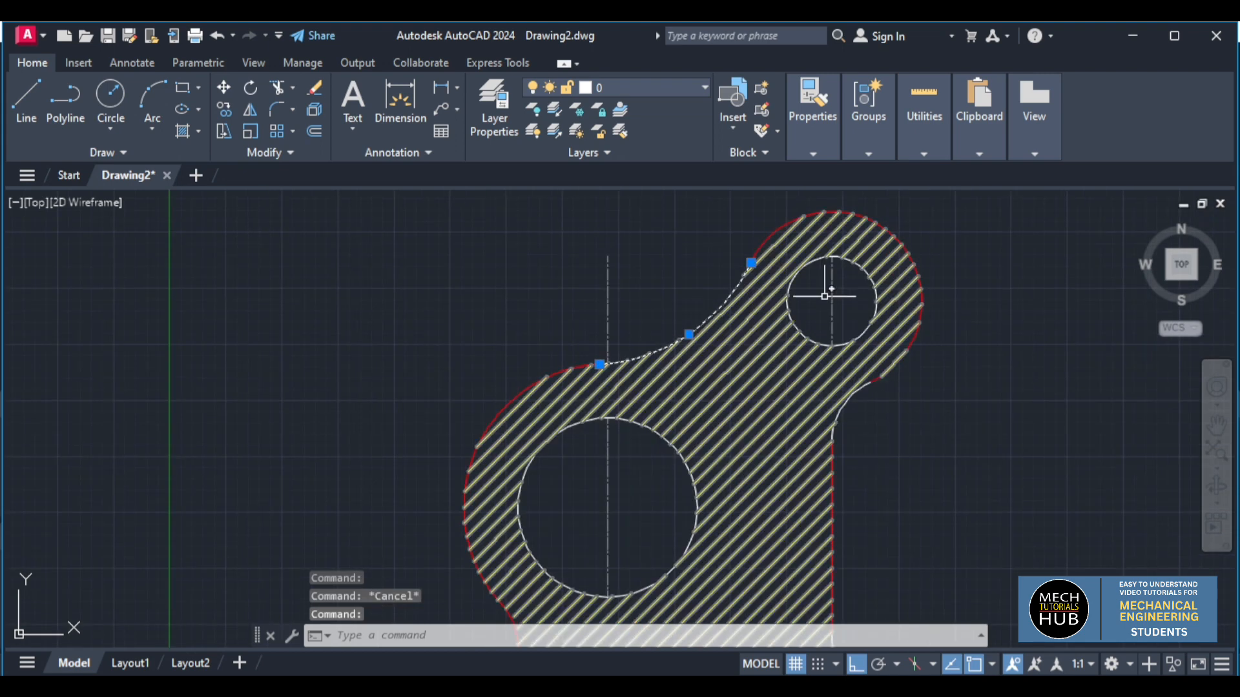
{"action": "left_click", "coordinate": [794, 322]}
{"action": "left_click", "coordinate": [657, 432]}
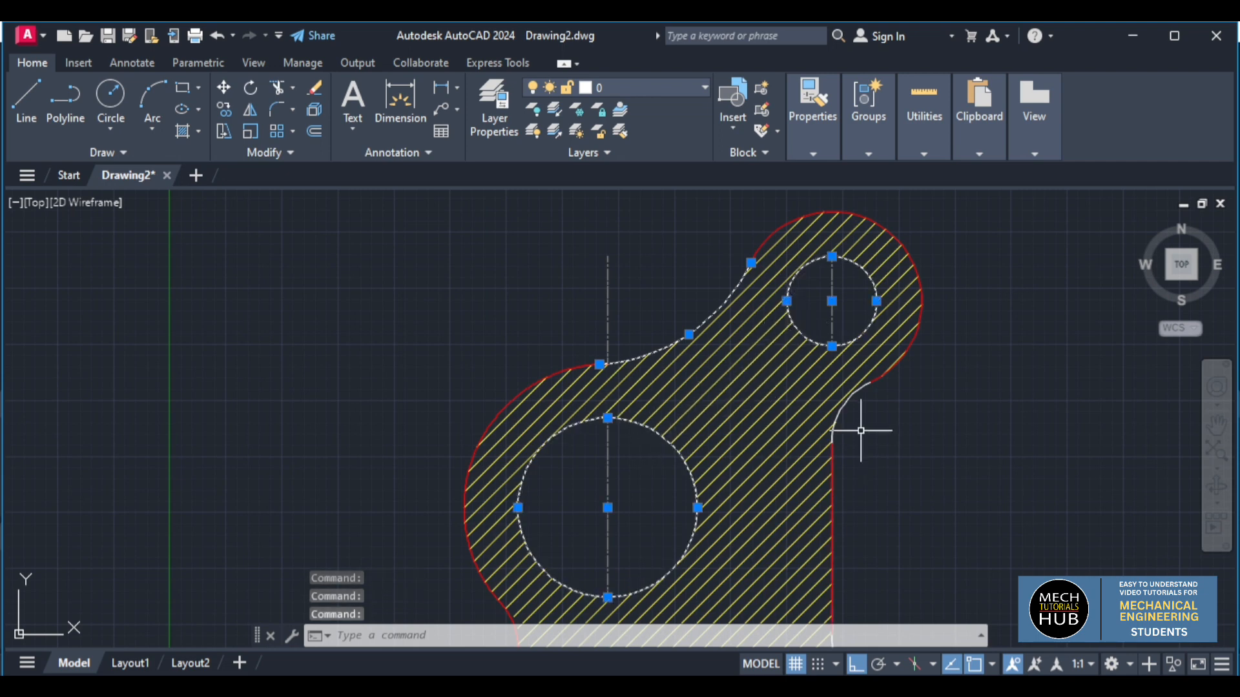
{"action": "scroll", "coordinate": [847, 401], "scroll_direction": "down", "scroll_amount": 4}
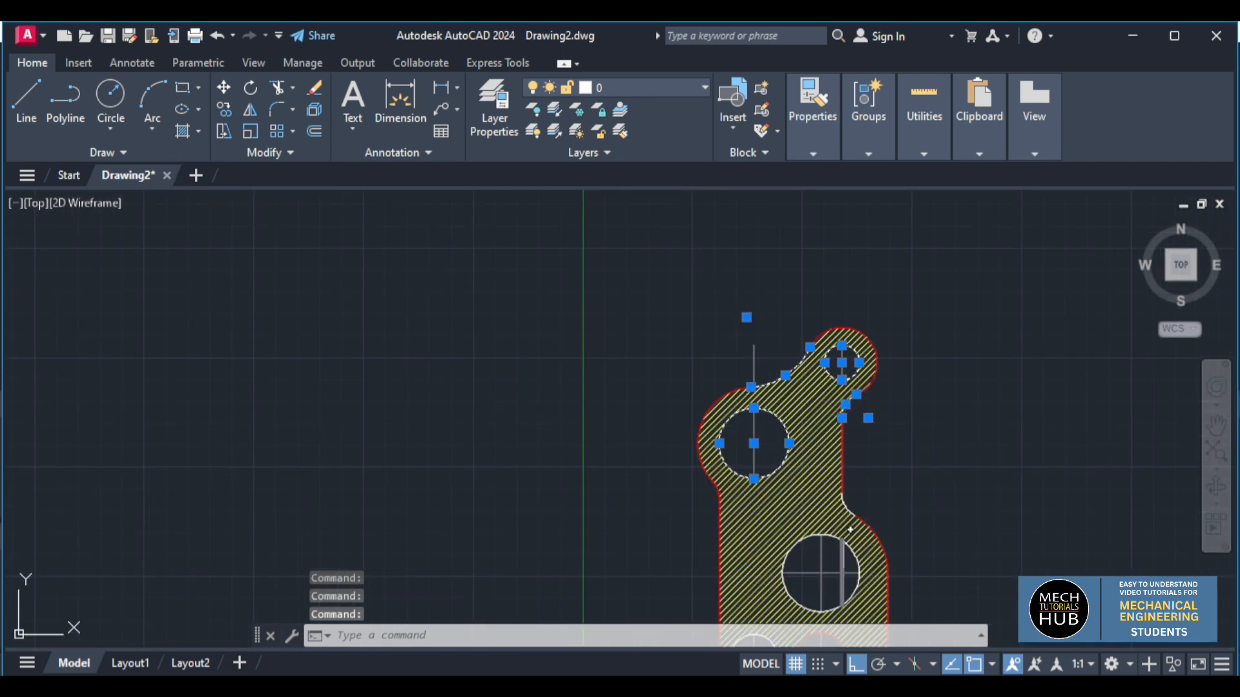
{"action": "scroll", "coordinate": [850, 529], "scroll_direction": "up", "scroll_amount": 6}
{"action": "scroll", "coordinate": [843, 484], "scroll_direction": "down", "scroll_amount": 2}
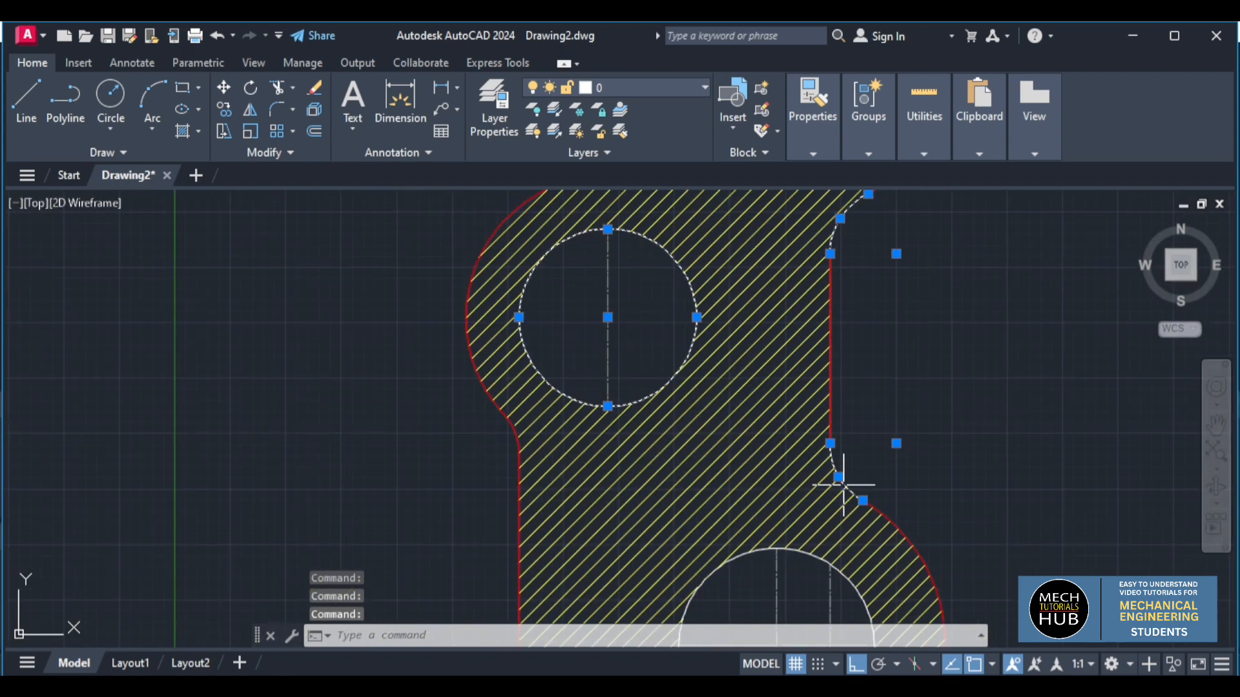
{"action": "scroll", "coordinate": [843, 485], "scroll_direction": "down", "scroll_amount": 5}
{"action": "scroll", "coordinate": [818, 510], "scroll_direction": "up", "scroll_amount": 7}
{"action": "key", "text": "Escape"}
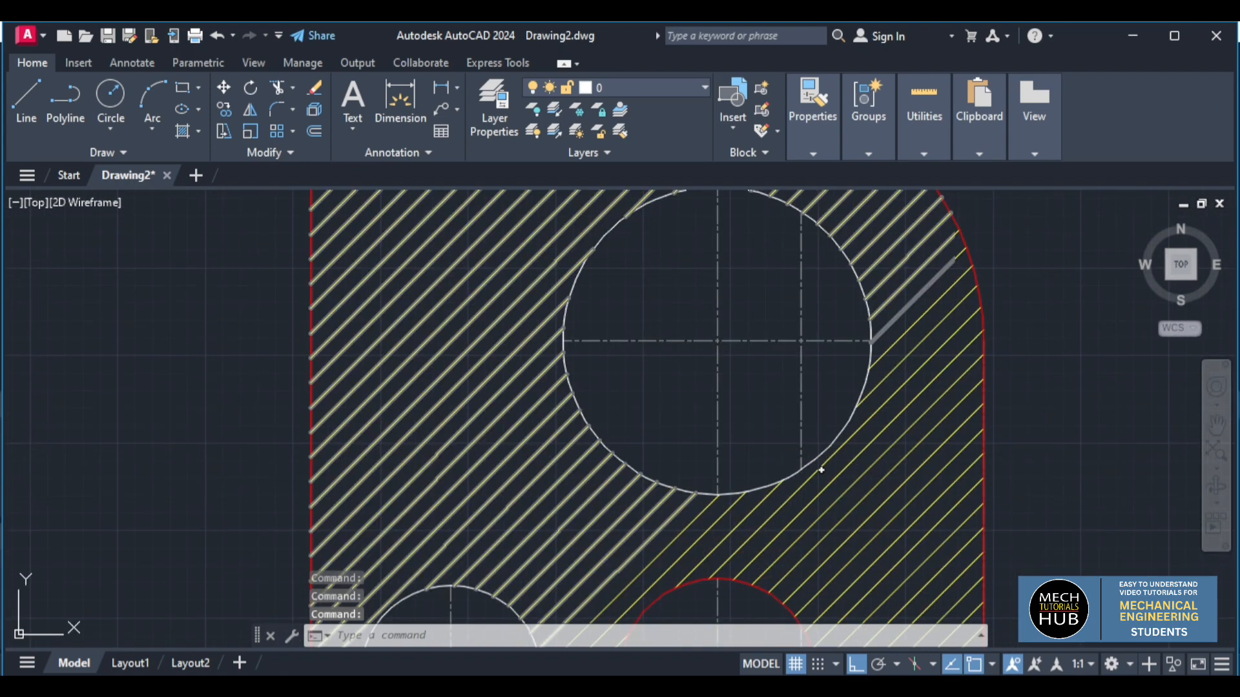
{"action": "scroll", "coordinate": [820, 470], "scroll_direction": "up", "scroll_amount": 2}
{"action": "left_click", "coordinate": [822, 457]}
{"action": "scroll", "coordinate": [803, 445], "scroll_direction": "down", "scroll_amount": 10}
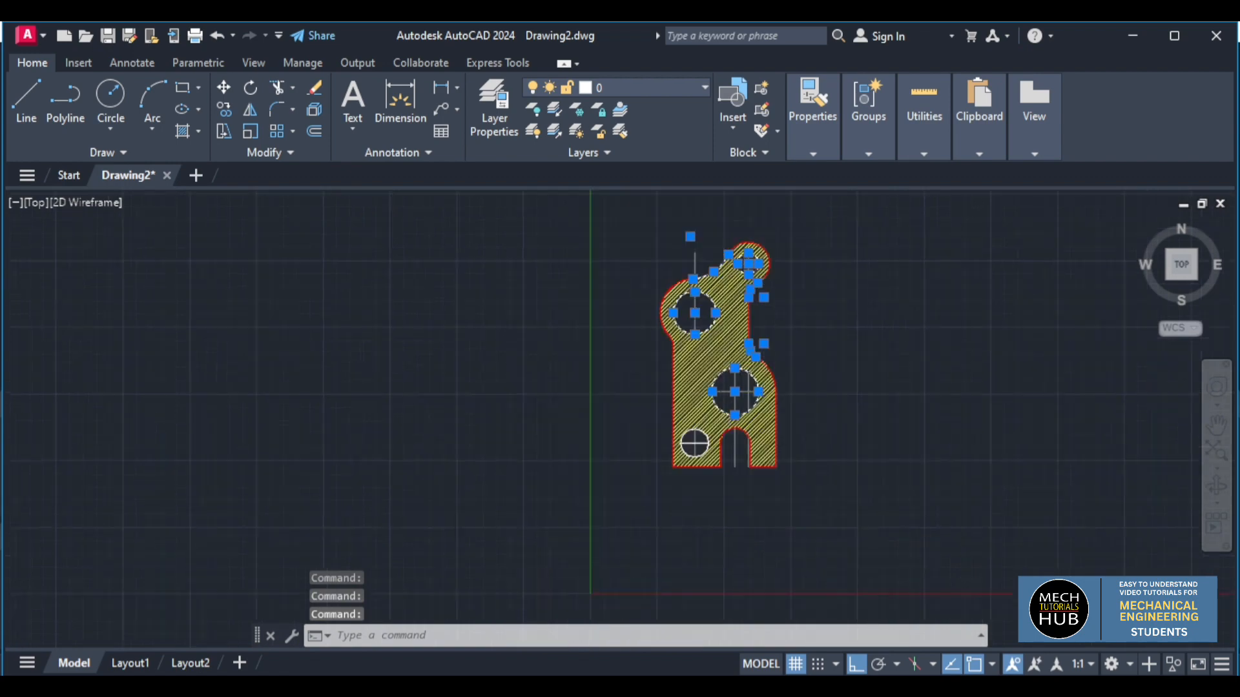
{"action": "scroll", "coordinate": [710, 449], "scroll_direction": "up", "scroll_amount": 8}
{"action": "key", "text": "Escape"}
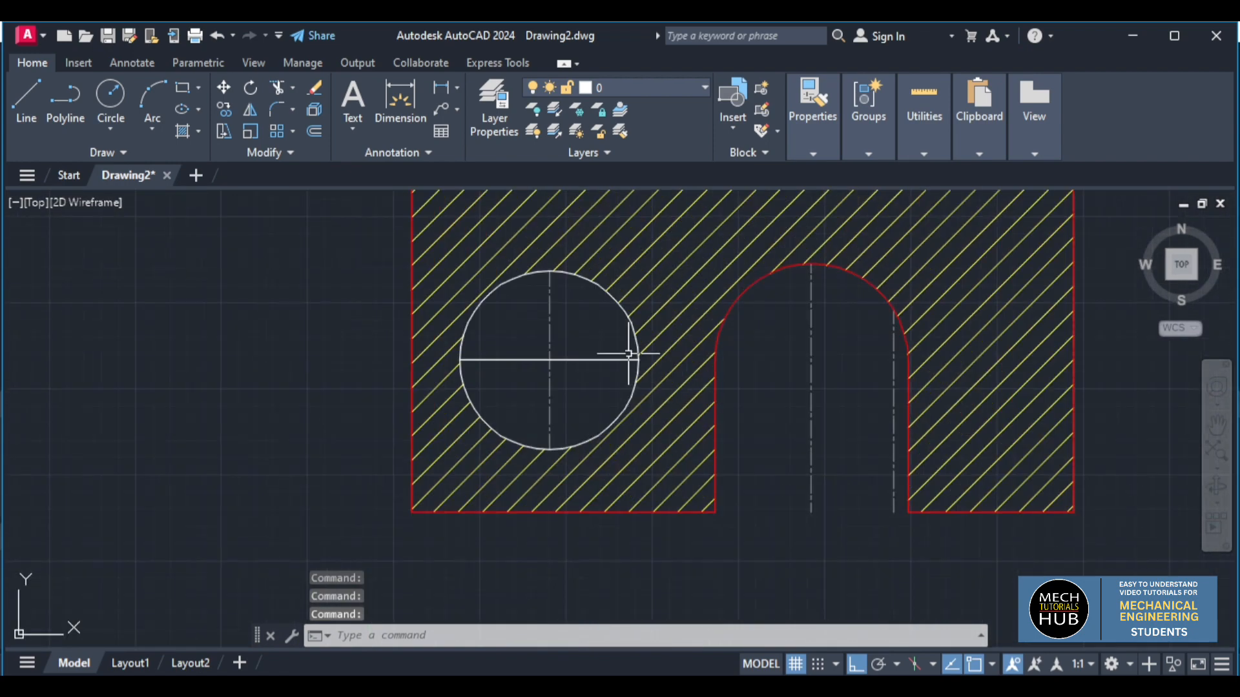
{"action": "left_click", "coordinate": [622, 311]}
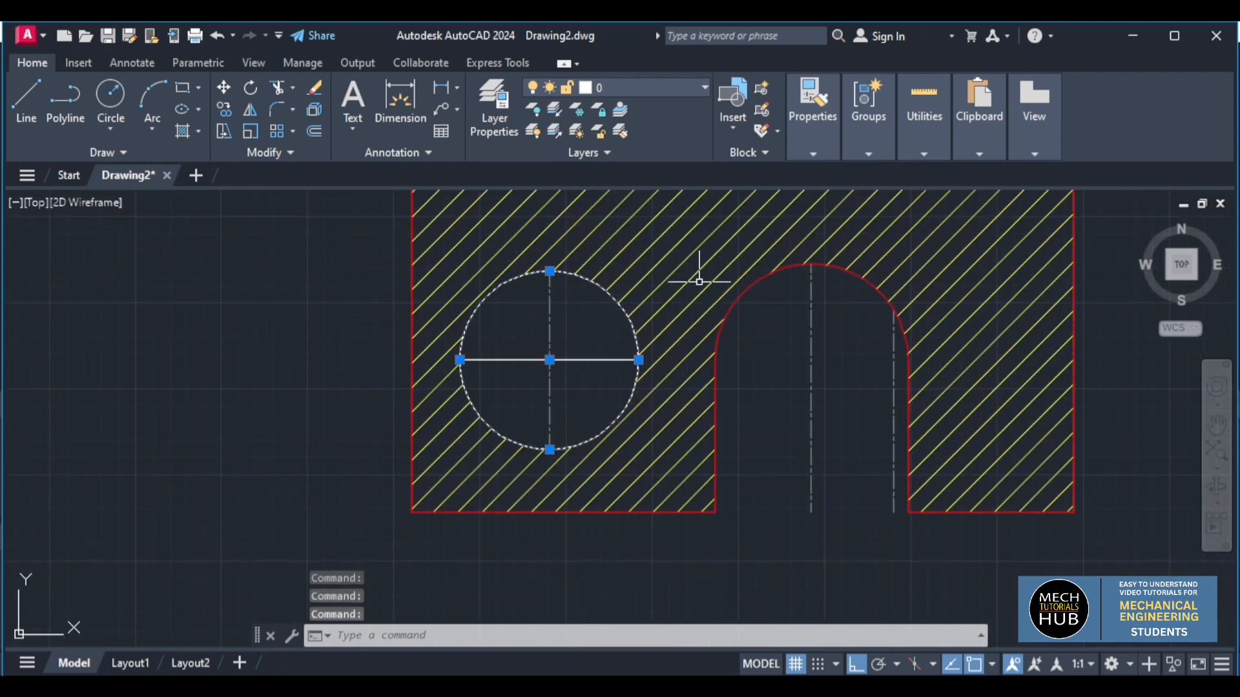
{"action": "left_click", "coordinate": [812, 124]}
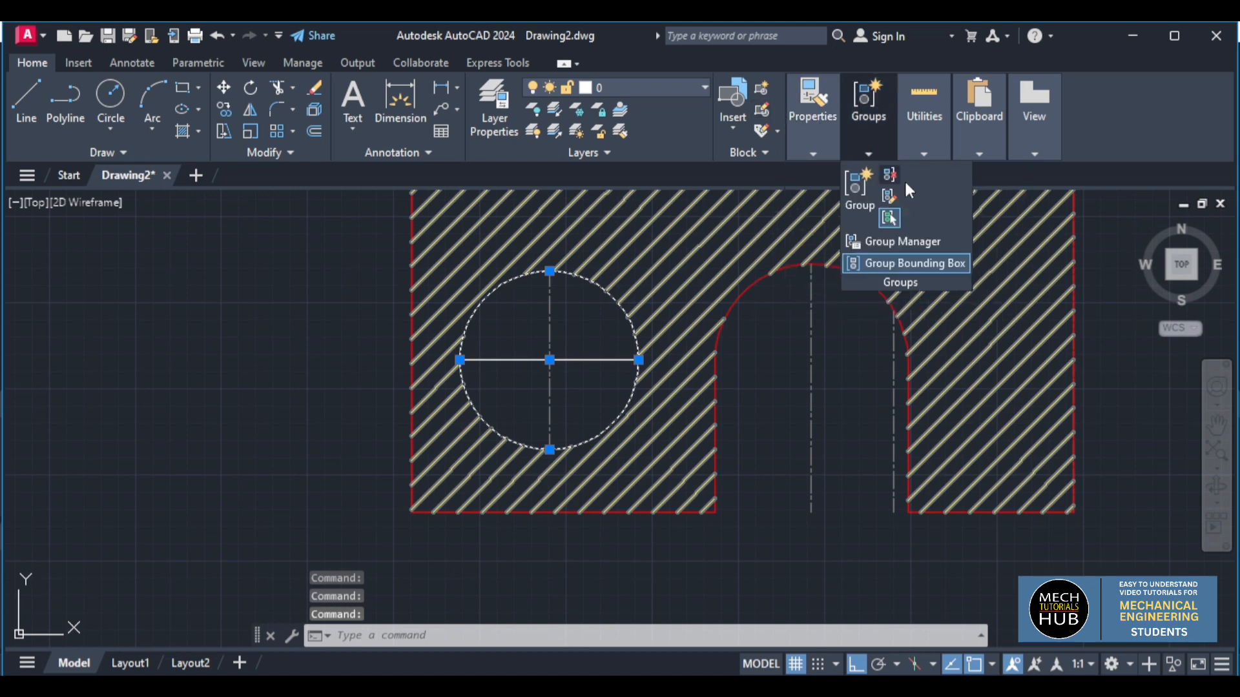
{"action": "mouse_move", "coordinate": [864, 154]}
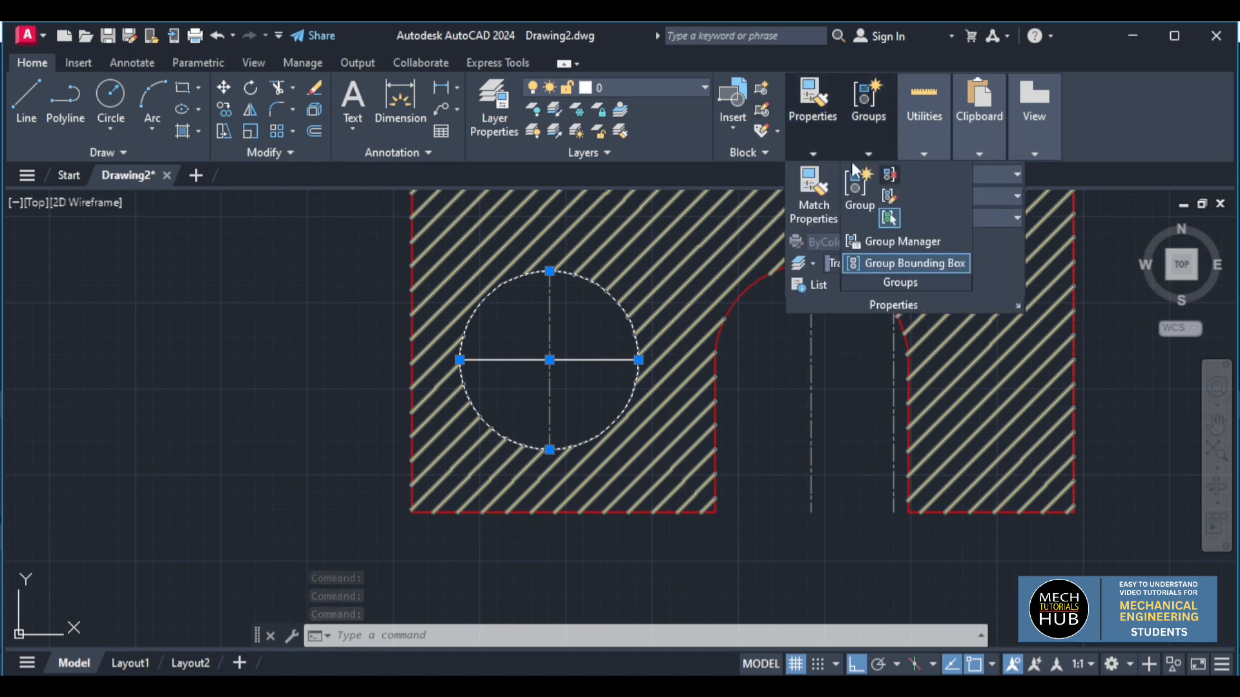
{"action": "mouse_move", "coordinate": [813, 152]}
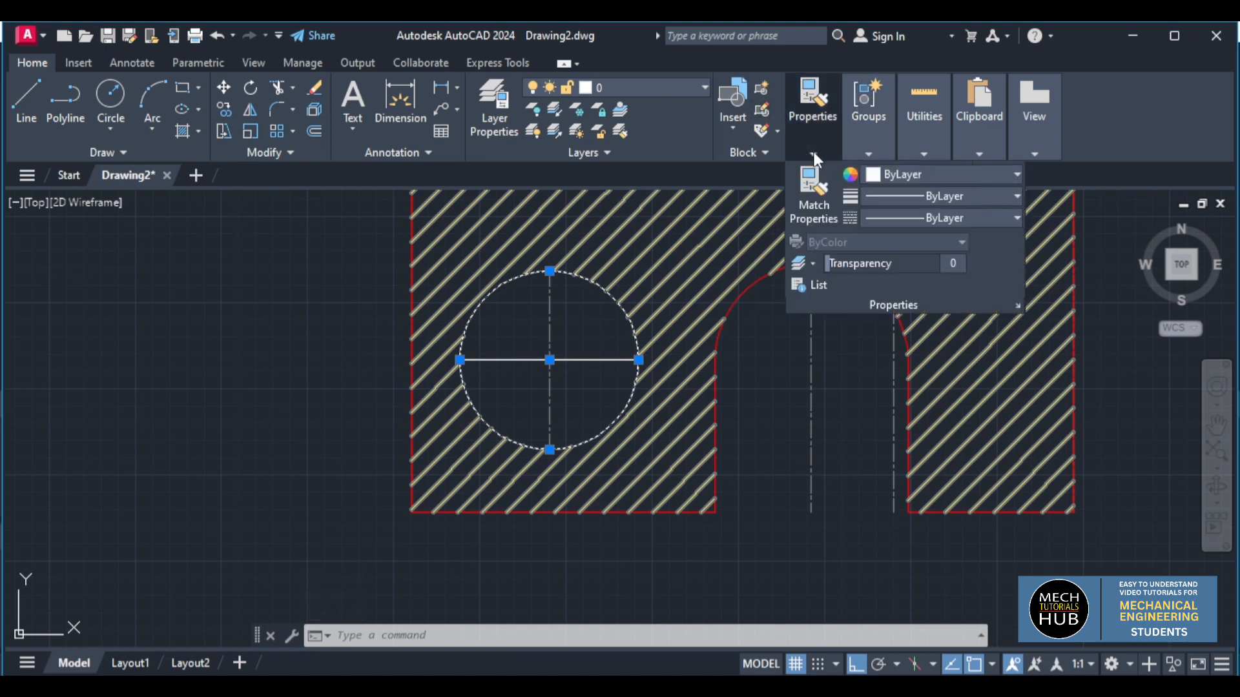
{"action": "left_click", "coordinate": [931, 176]}
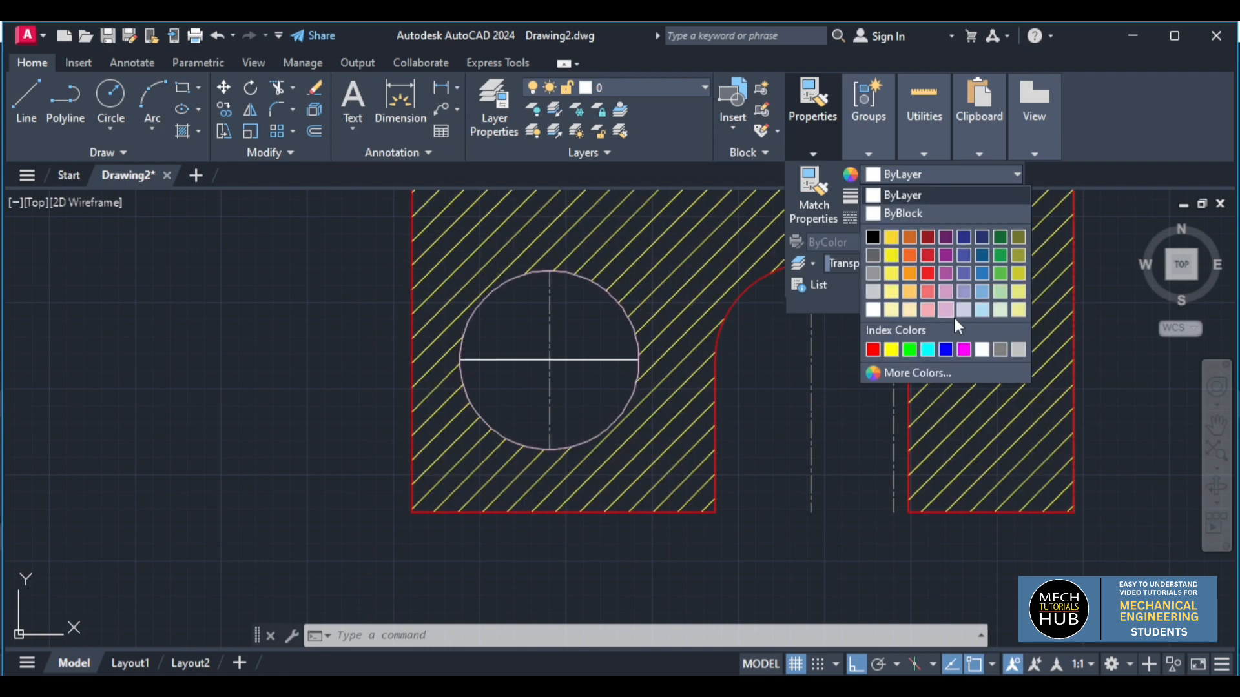
{"action": "left_click", "coordinate": [948, 350]}
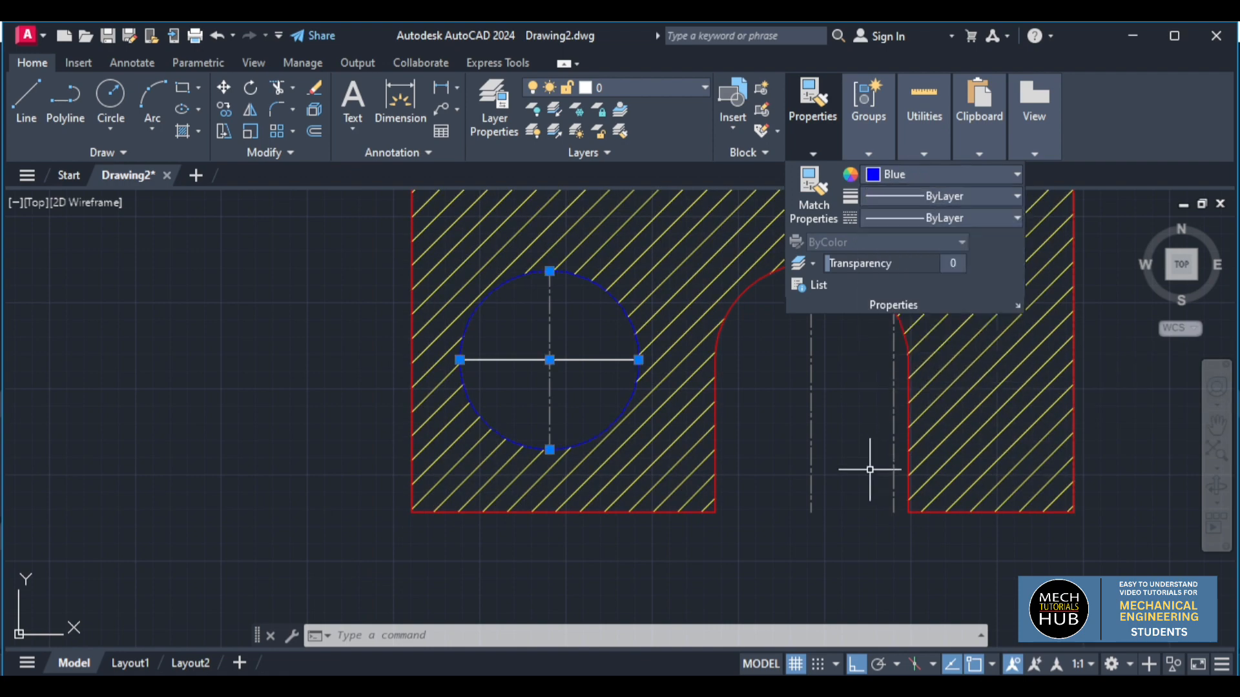
{"action": "key", "text": "Escape"}
{"action": "scroll", "coordinate": [846, 472], "scroll_direction": "down", "scroll_amount": 3}
{"action": "scroll", "coordinate": [846, 472], "scroll_direction": "down", "scroll_amount": 4}
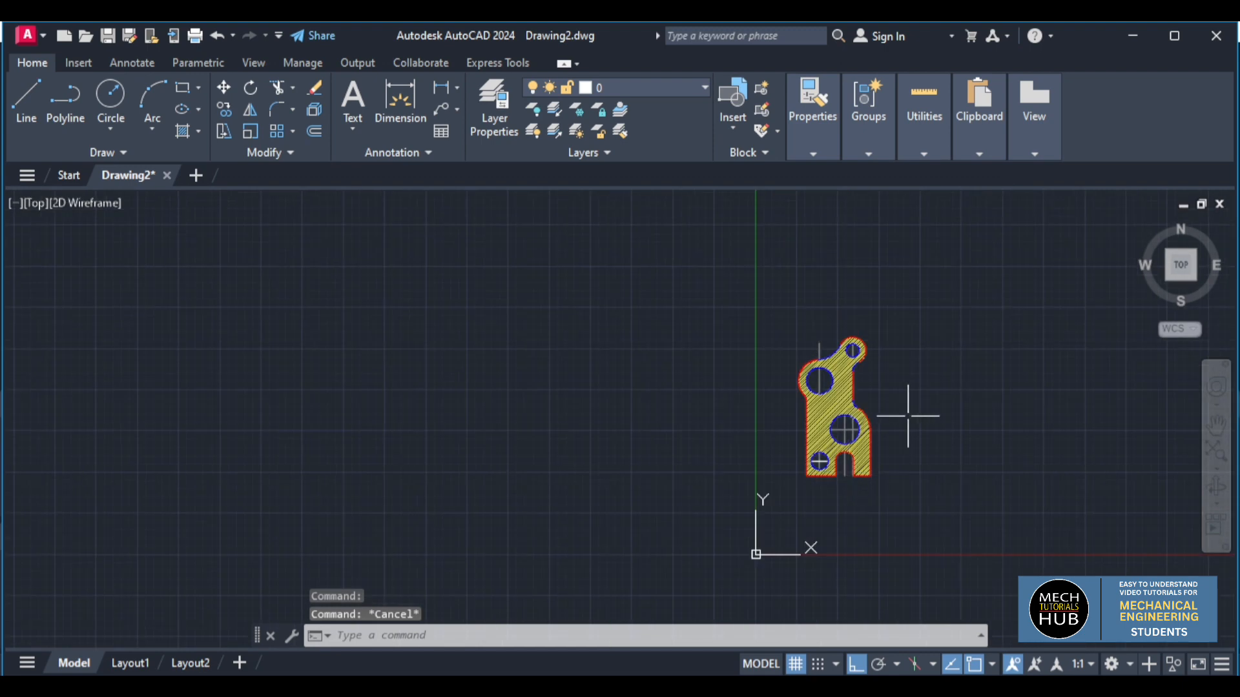
{"action": "scroll", "coordinate": [865, 476], "scroll_direction": "up", "scroll_amount": 4}
{"action": "scroll", "coordinate": [864, 489], "scroll_direction": "down", "scroll_amount": 3}
{"action": "scroll", "coordinate": [865, 461], "scroll_direction": "up", "scroll_amount": 3}
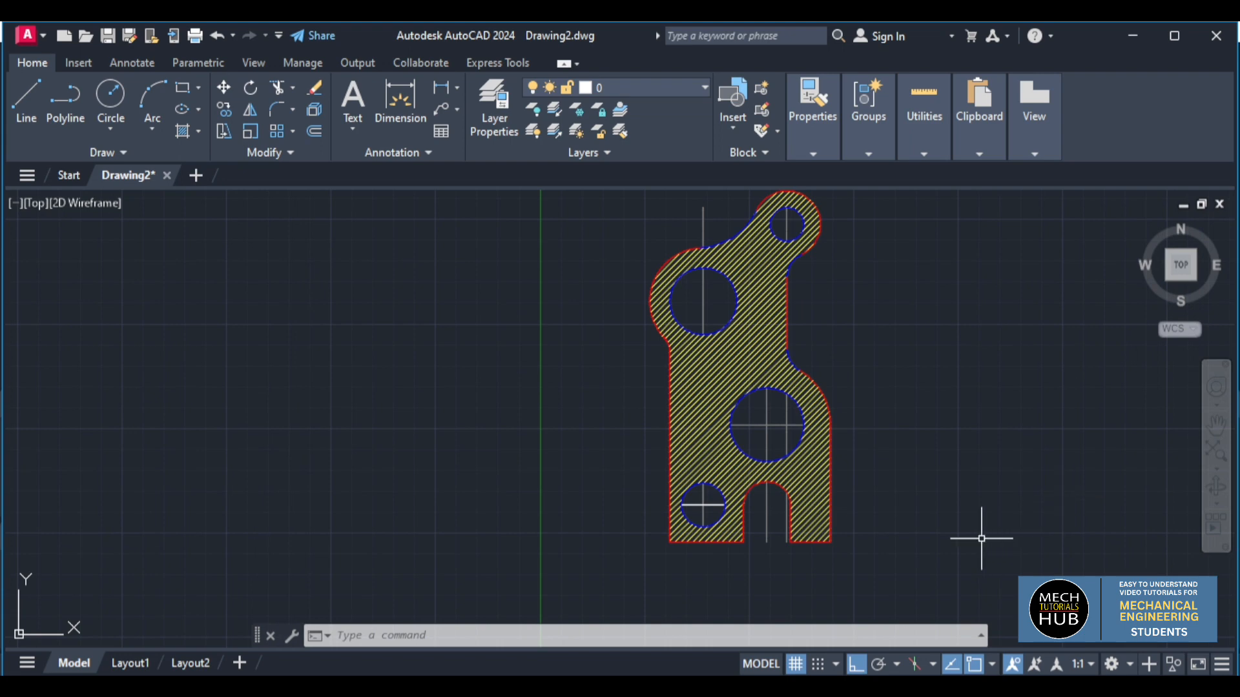
Set the lineweight of the whole plate drawing, including its hatch and centre lines, to 0.30 mm.
{"action": "scroll", "coordinate": [982, 538], "scroll_direction": "down", "scroll_amount": 2}
{"action": "mouse_move", "coordinate": [720, 272]}
{"action": "left_mouse_down"}
{"action": "mouse_move", "coordinate": [730, 428]}
{"action": "mouse_move", "coordinate": [866, 548]}
{"action": "mouse_move", "coordinate": [966, 451]}
{"action": "mouse_move", "coordinate": [968, 297]}
{"action": "left_mouse_up"}
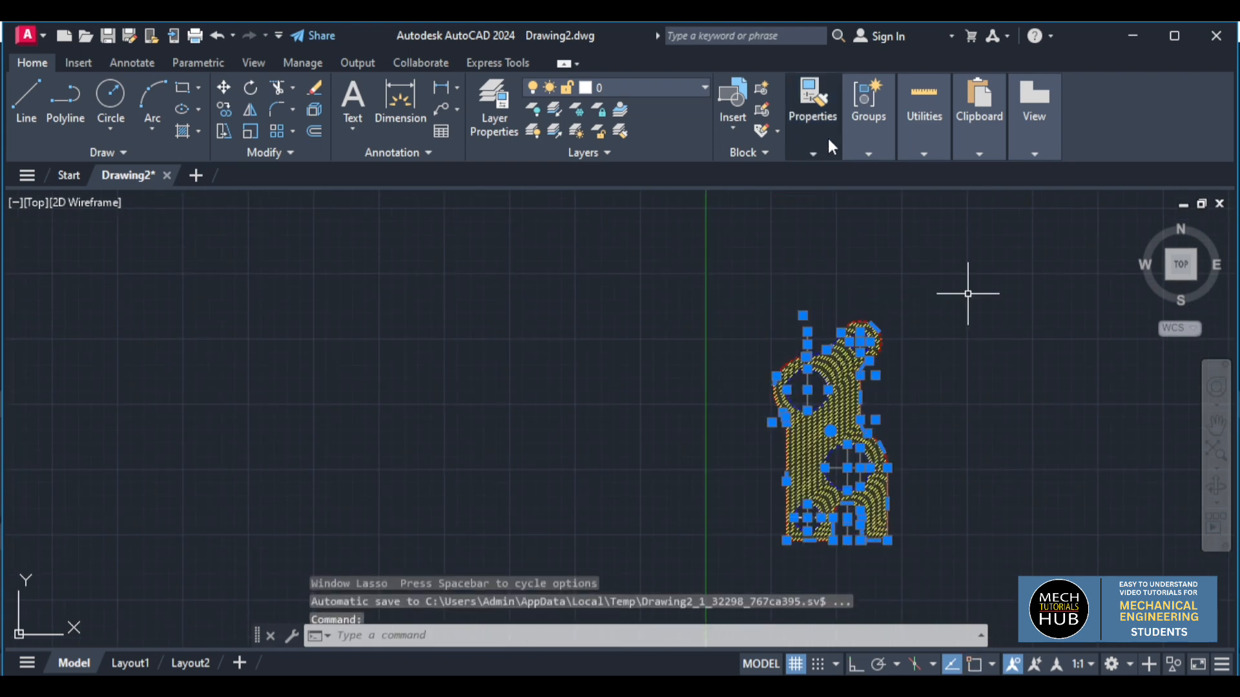
{"action": "left_click", "coordinate": [813, 154]}
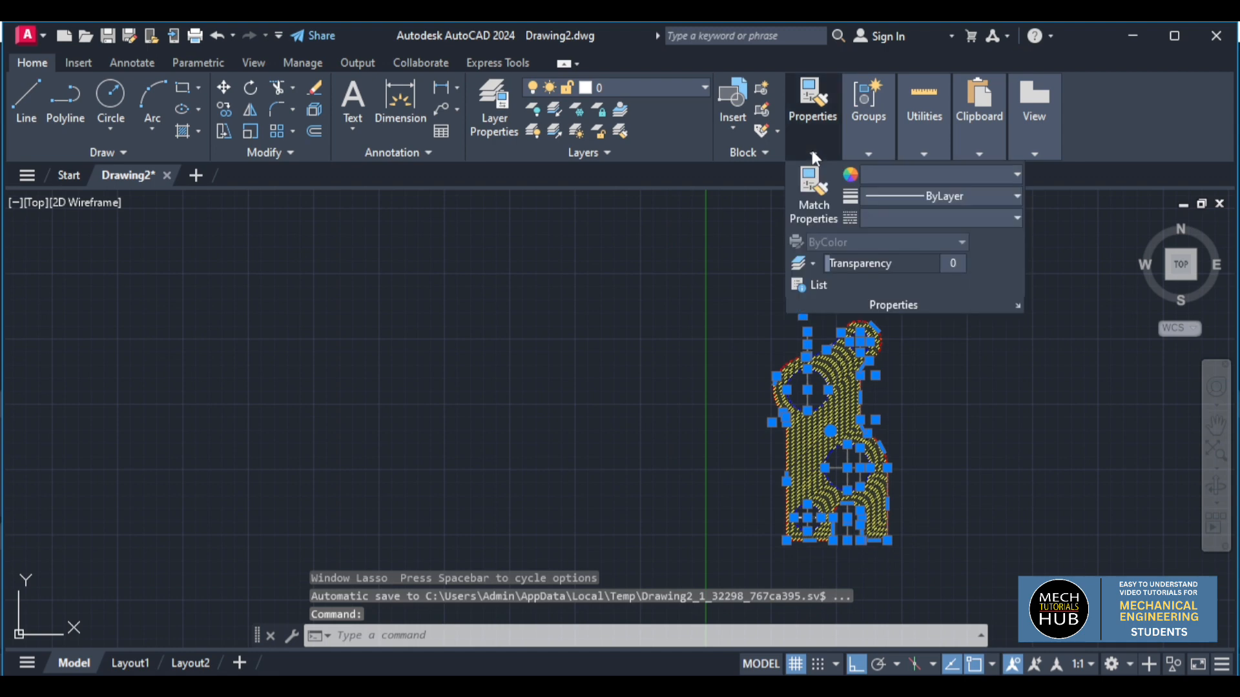
{"action": "left_click", "coordinate": [907, 196]}
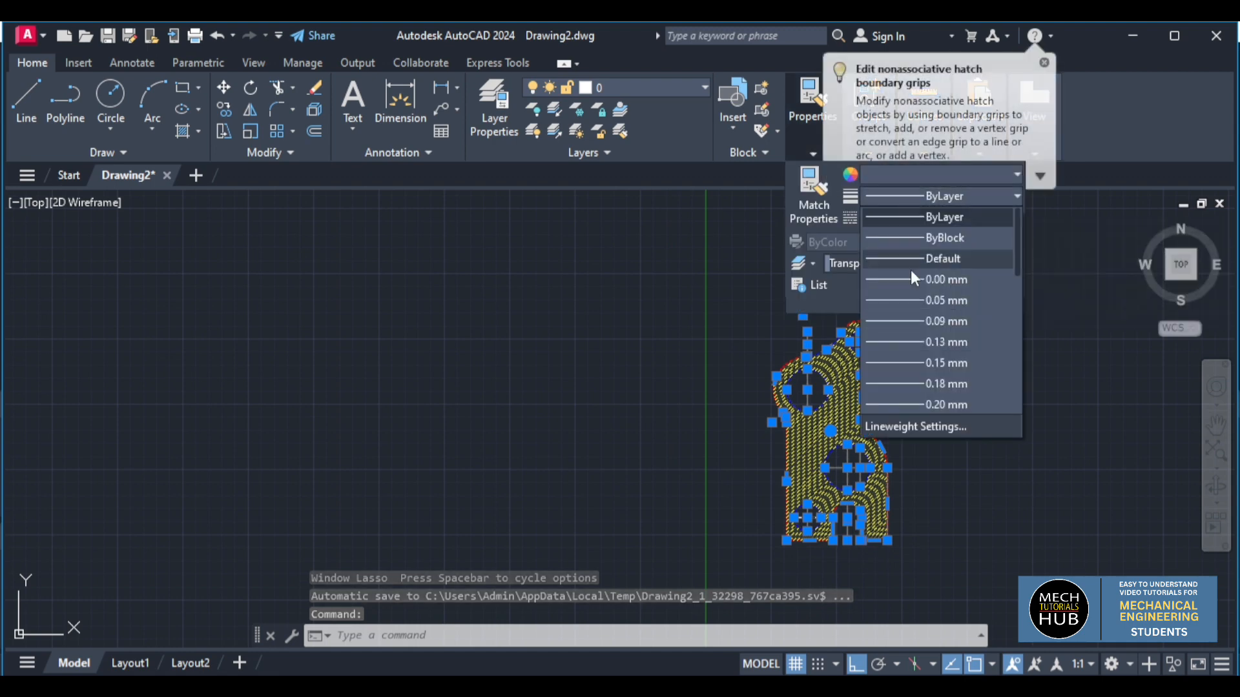
{"action": "scroll", "coordinate": [932, 403], "scroll_direction": "down", "scroll_amount": 2}
{"action": "left_click", "coordinate": [933, 363]}
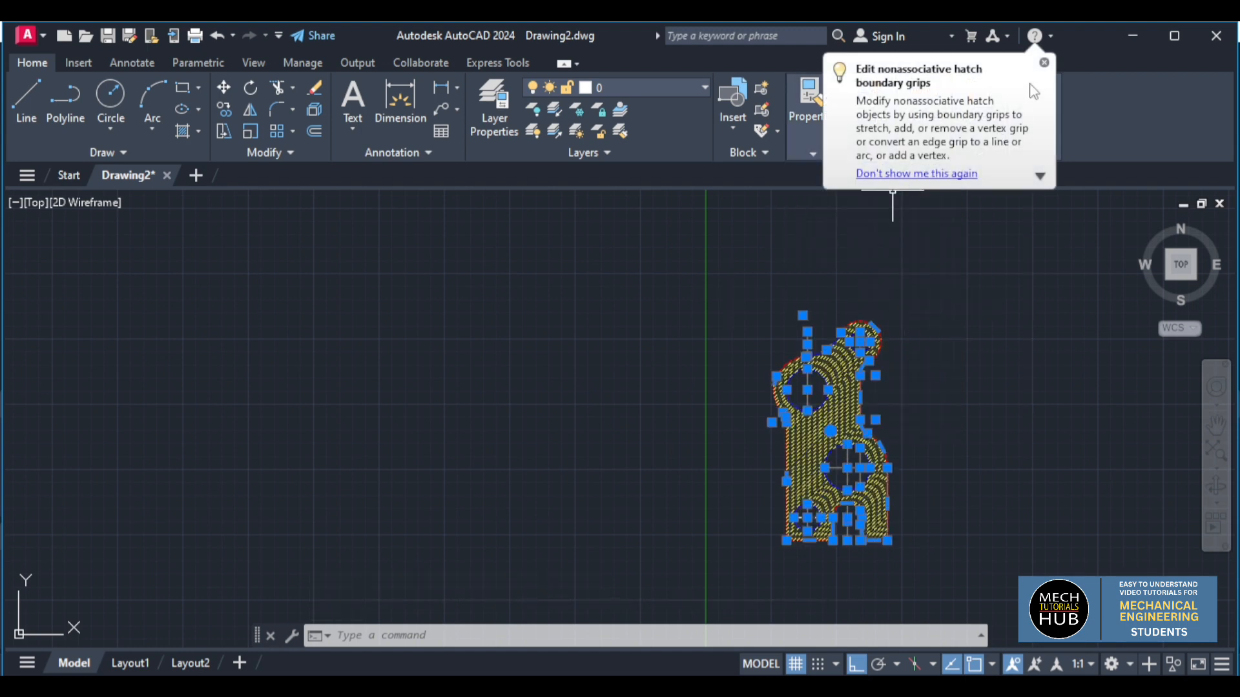
{"action": "left_click", "coordinate": [1044, 63]}
Turn on Display Lineweight in the Lineweight Settings.
{"action": "mouse_move", "coordinate": [823, 155]}
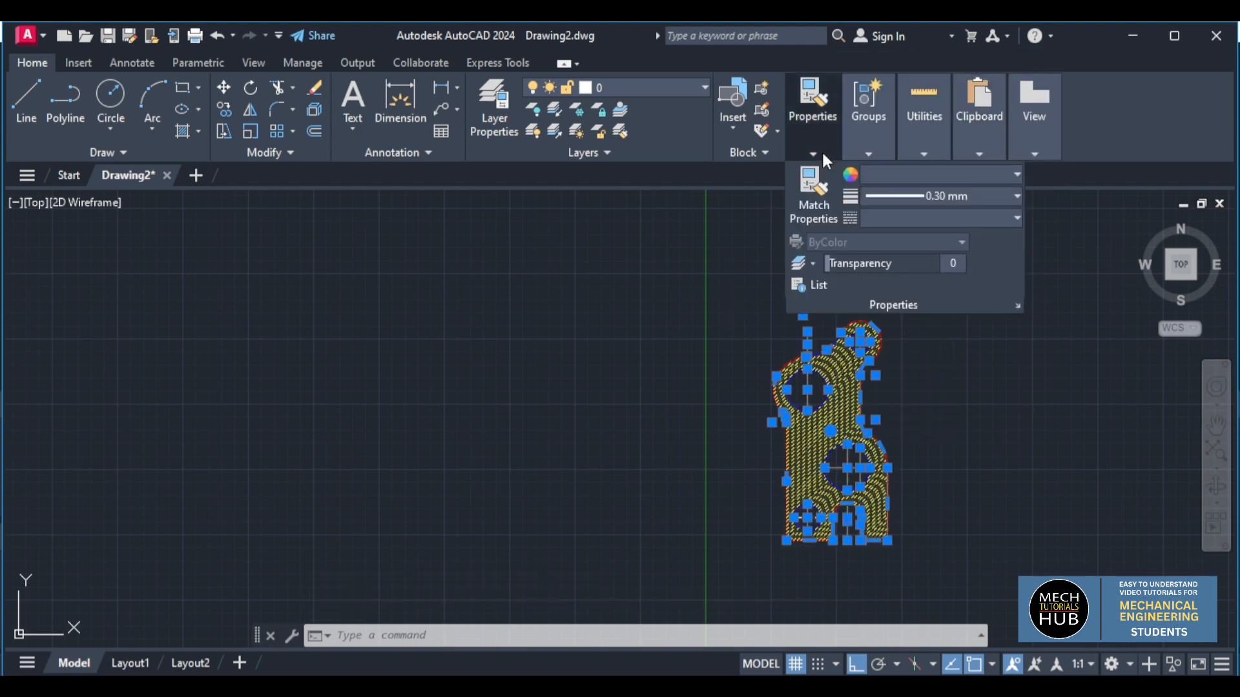
{"action": "left_click", "coordinate": [920, 201]}
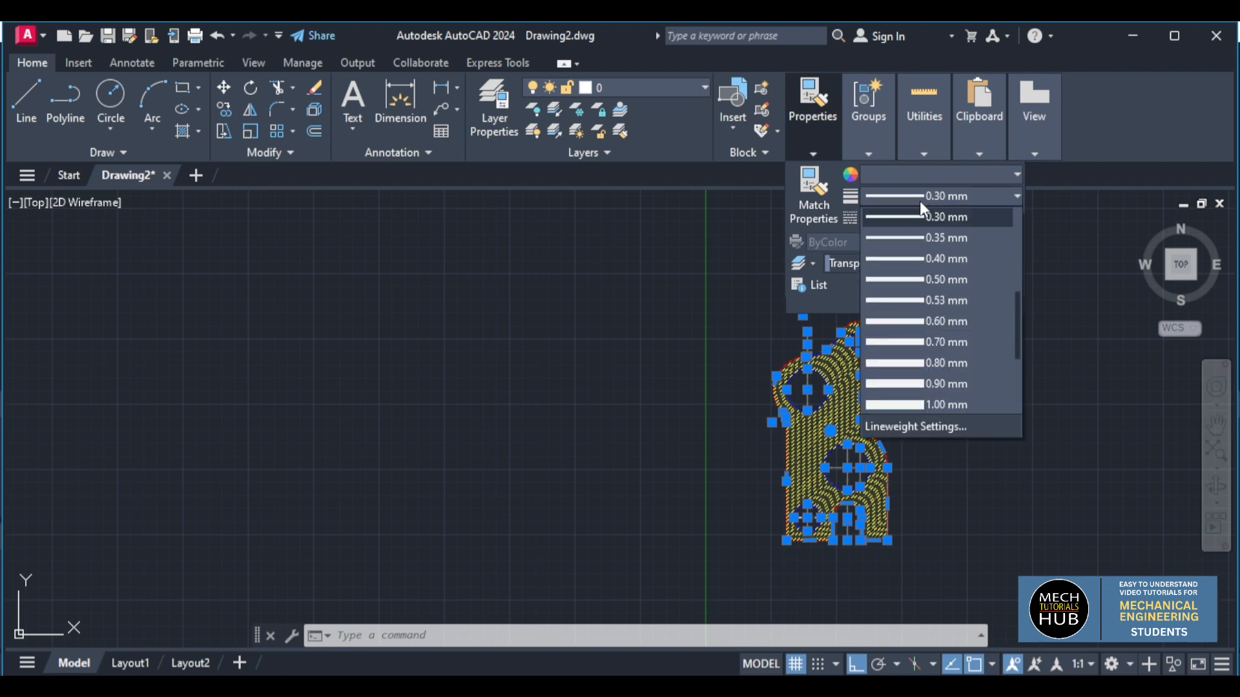
{"action": "left_click", "coordinate": [922, 429]}
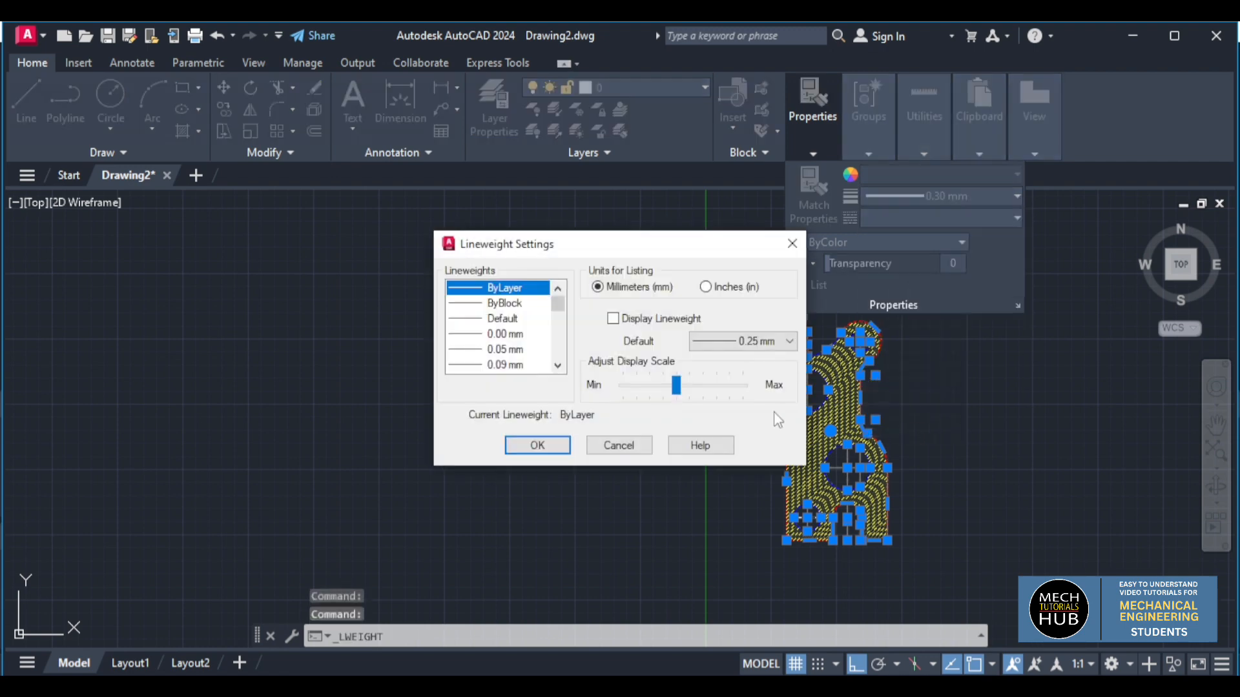
{"action": "left_click", "coordinate": [538, 445]}
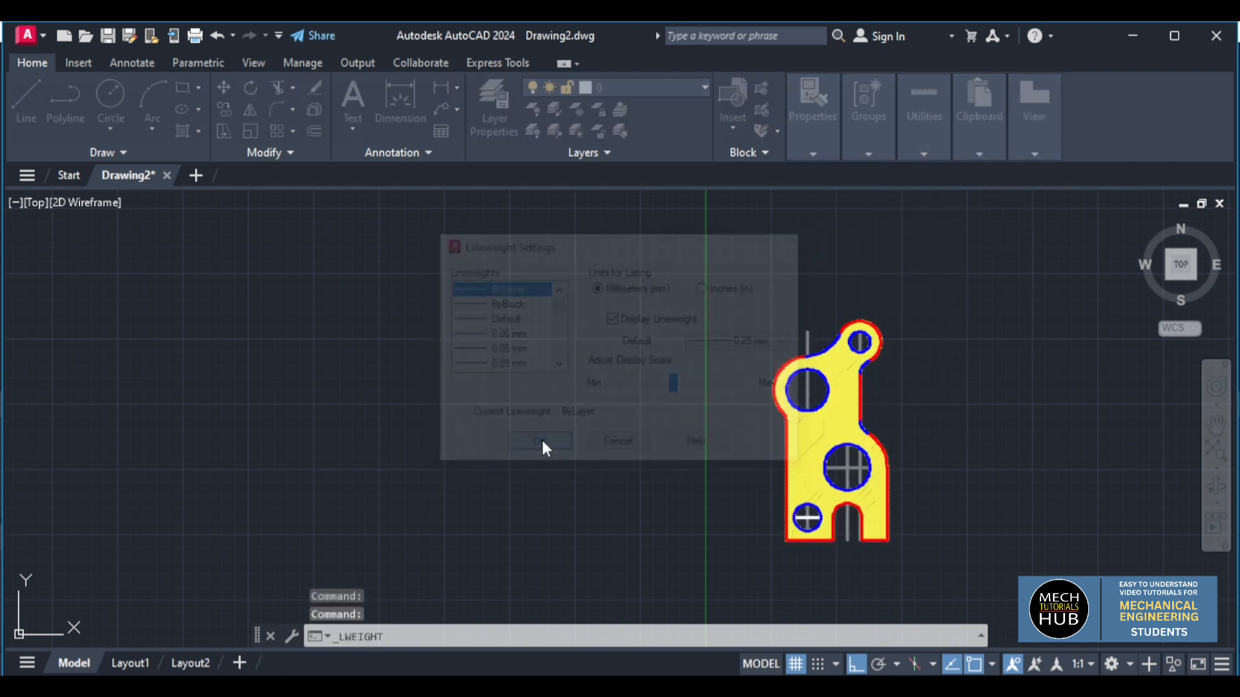
{"action": "scroll", "coordinate": [953, 507], "scroll_direction": "up", "scroll_amount": 4}
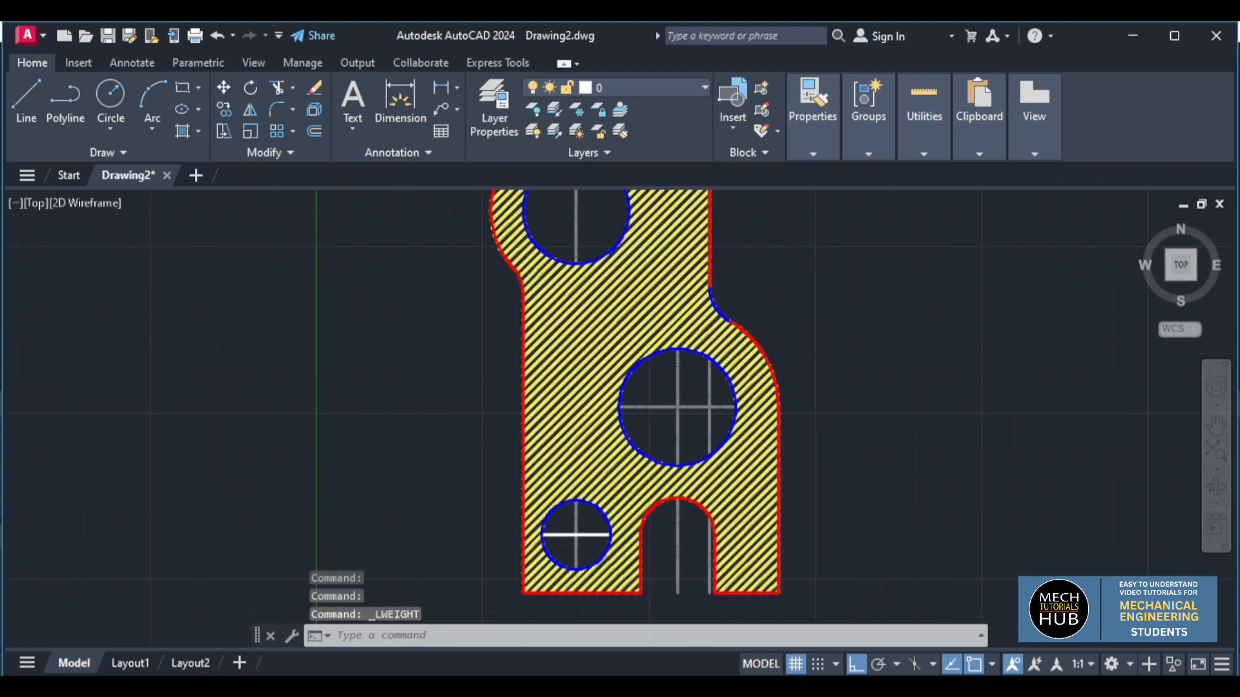
{"action": "scroll", "coordinate": [955, 501], "scroll_direction": "down", "scroll_amount": 4}
{"action": "scroll", "coordinate": [916, 461], "scroll_direction": "up", "scroll_amount": 4}
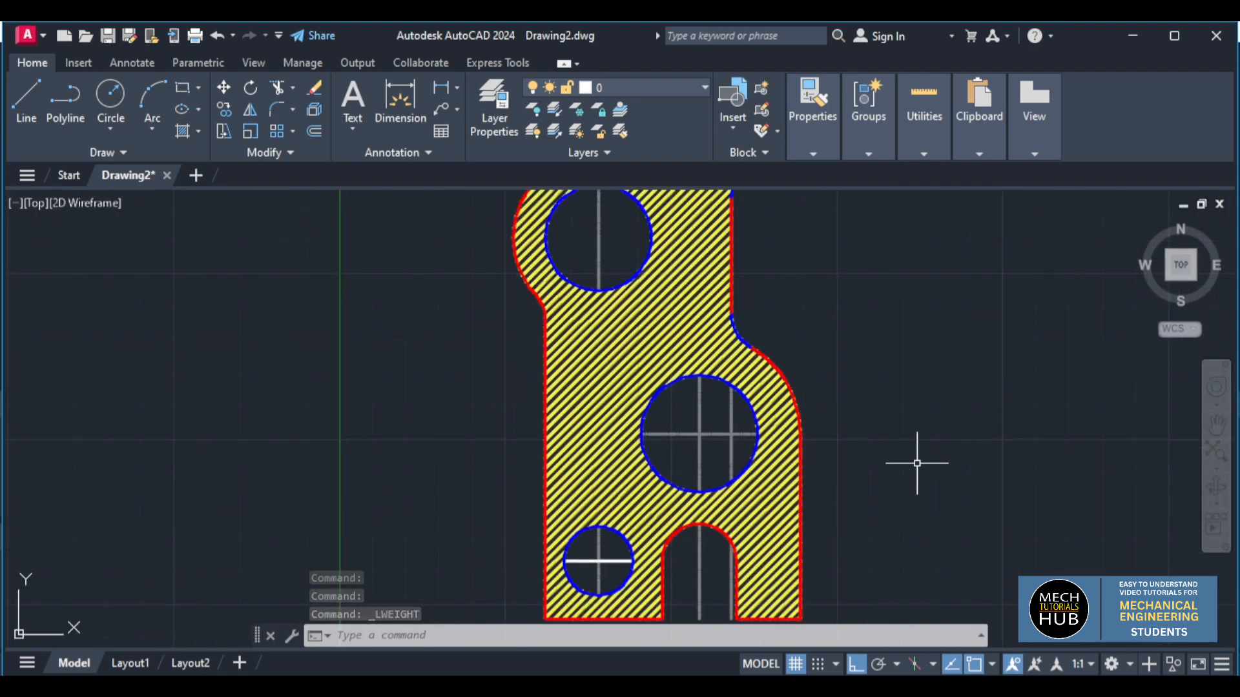
{"action": "scroll", "coordinate": [917, 463], "scroll_direction": "down", "scroll_amount": 4}
{"action": "scroll", "coordinate": [919, 468], "scroll_direction": "up", "scroll_amount": 2}
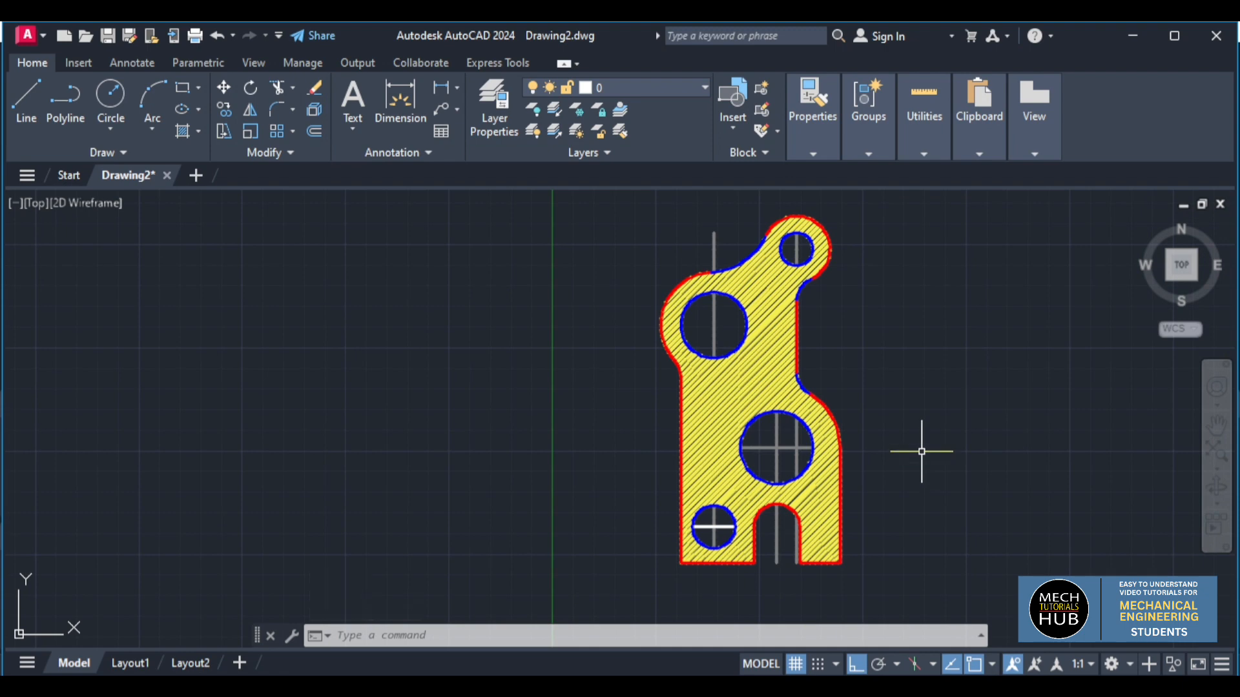
Set the scale of the plate's ANSI31 hatch to 30 and close the hatch editor.
{"action": "key", "text": "ctrl+a"}
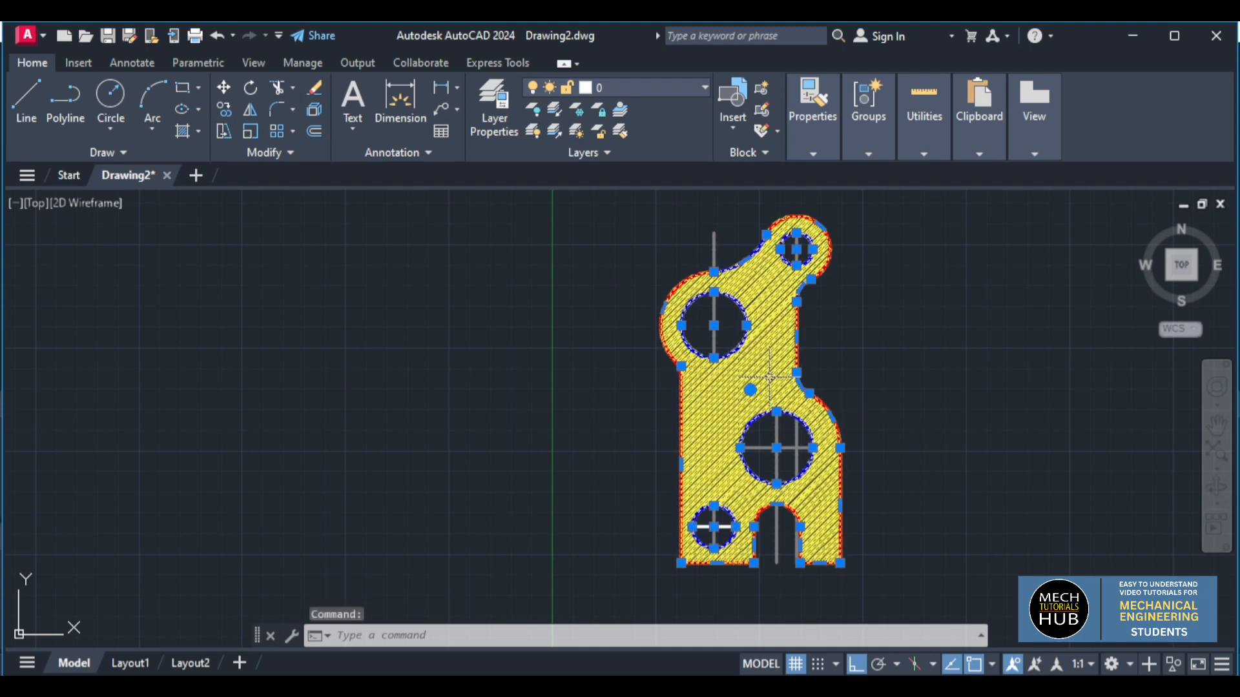
{"action": "double_click", "coordinate": [768, 378]}
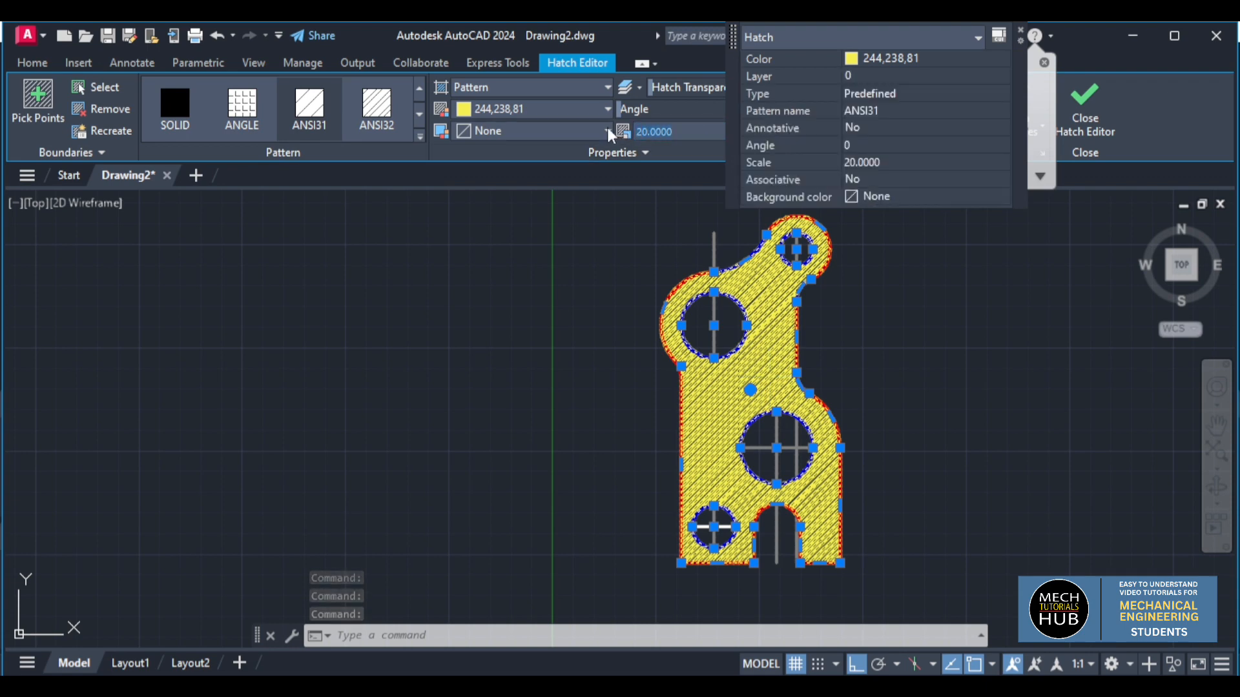
{"action": "type", "text": "30"}
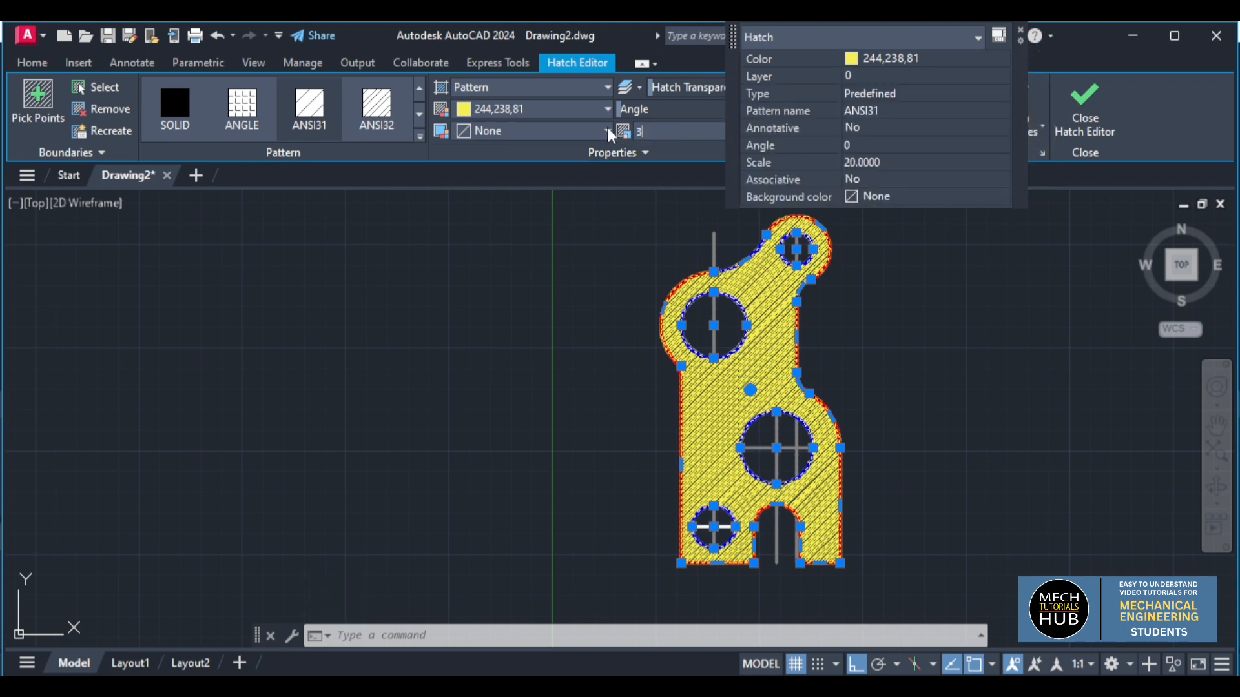
{"action": "key", "text": "Return"}
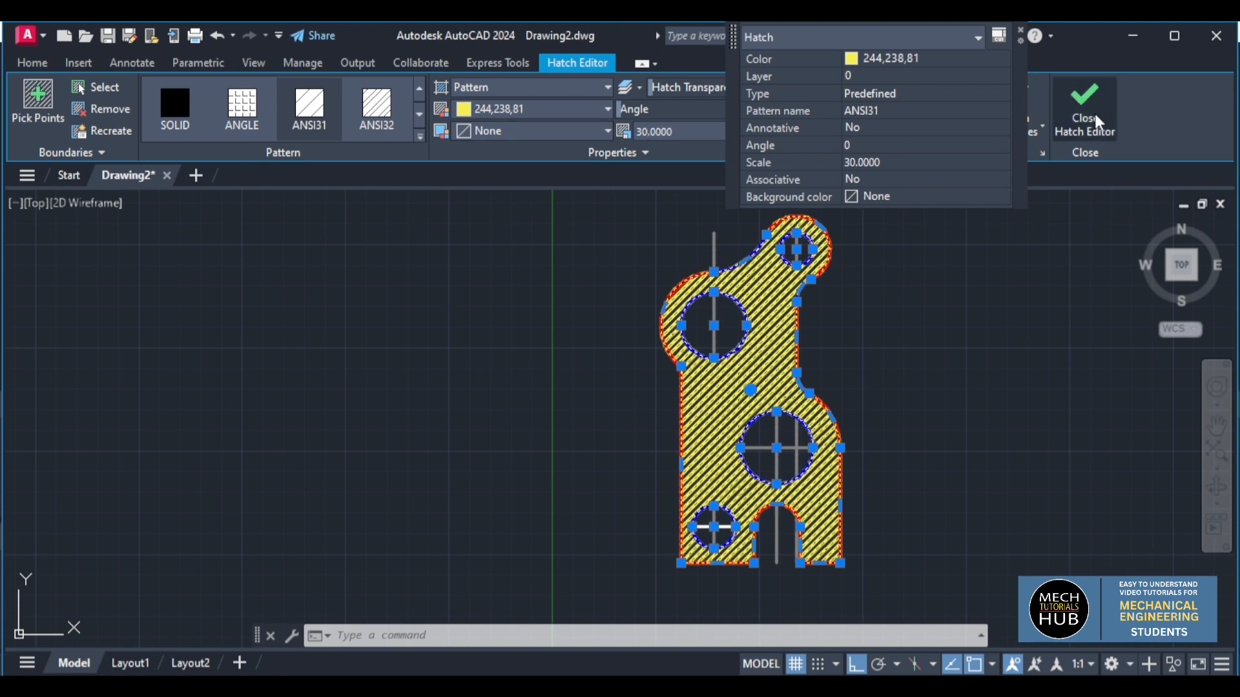
{"action": "left_click", "coordinate": [1094, 113]}
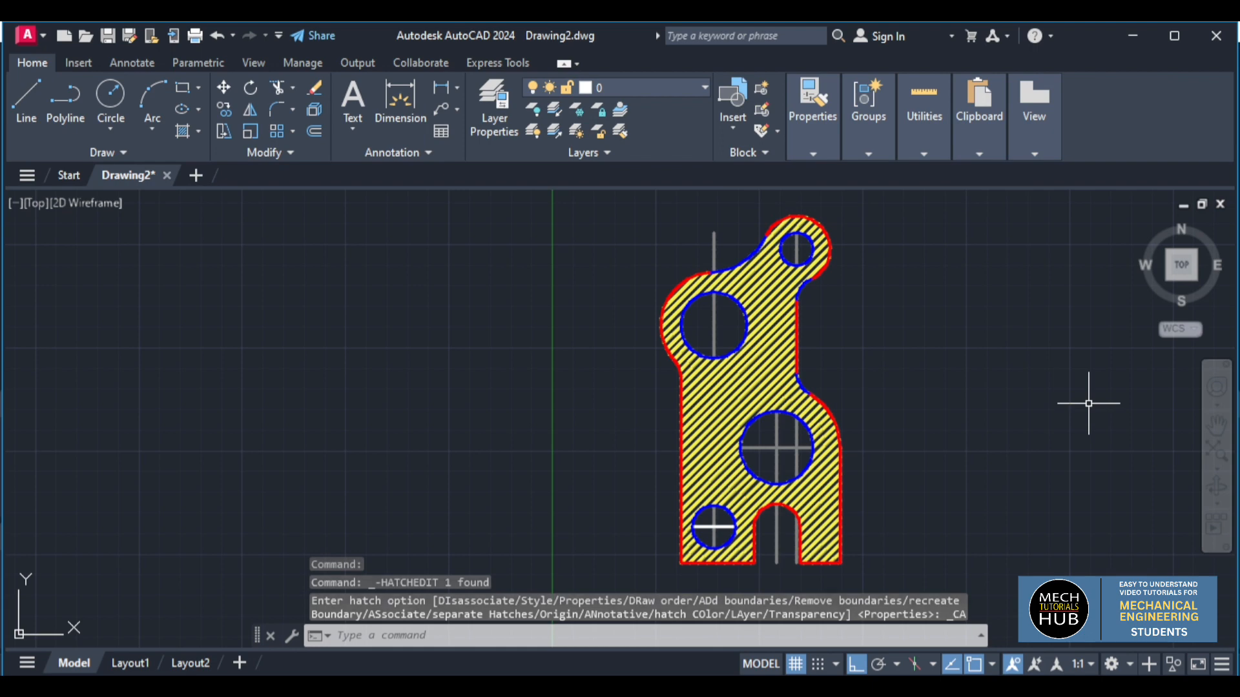
Delete the solid white horizontal line across the small hole at the plate's lower left.
{"action": "left_click", "coordinate": [721, 527]}
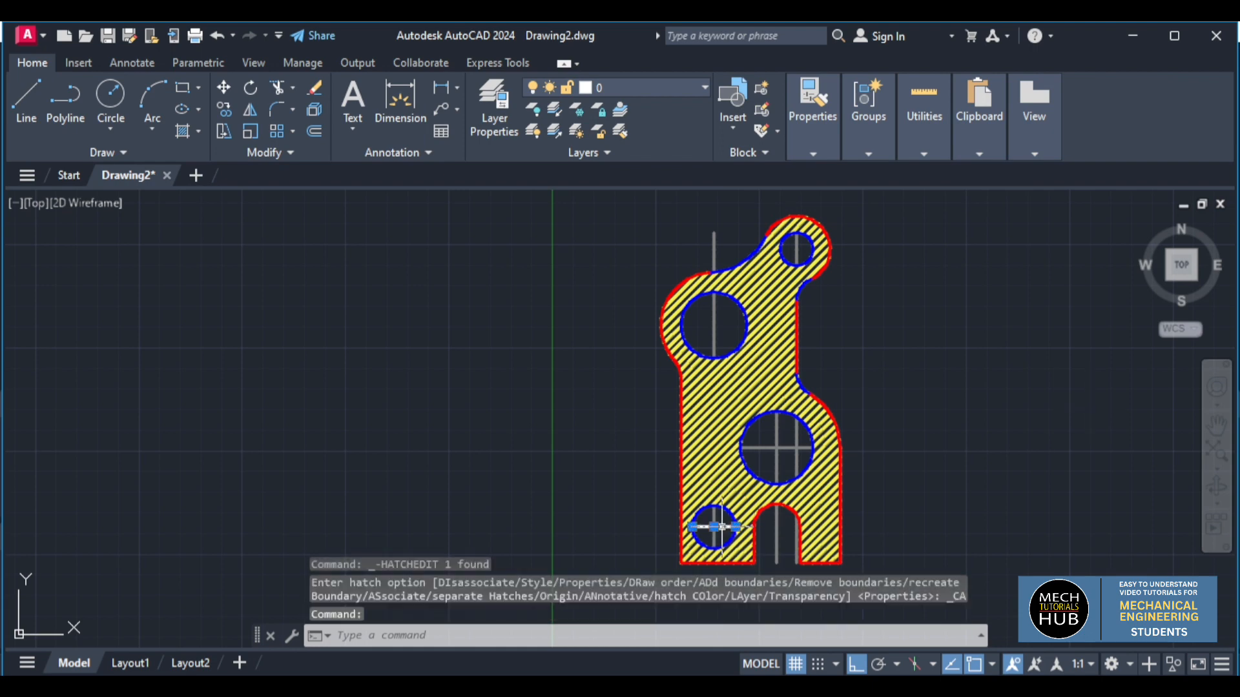
{"action": "key", "text": "Delete"}
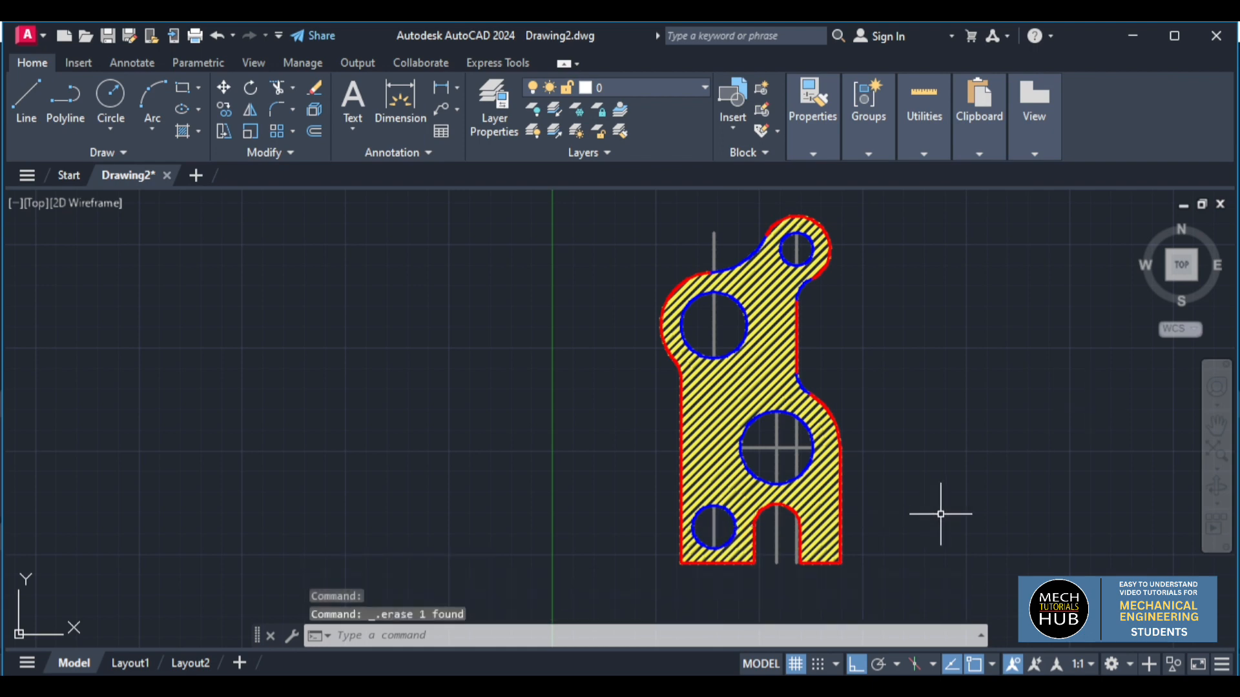